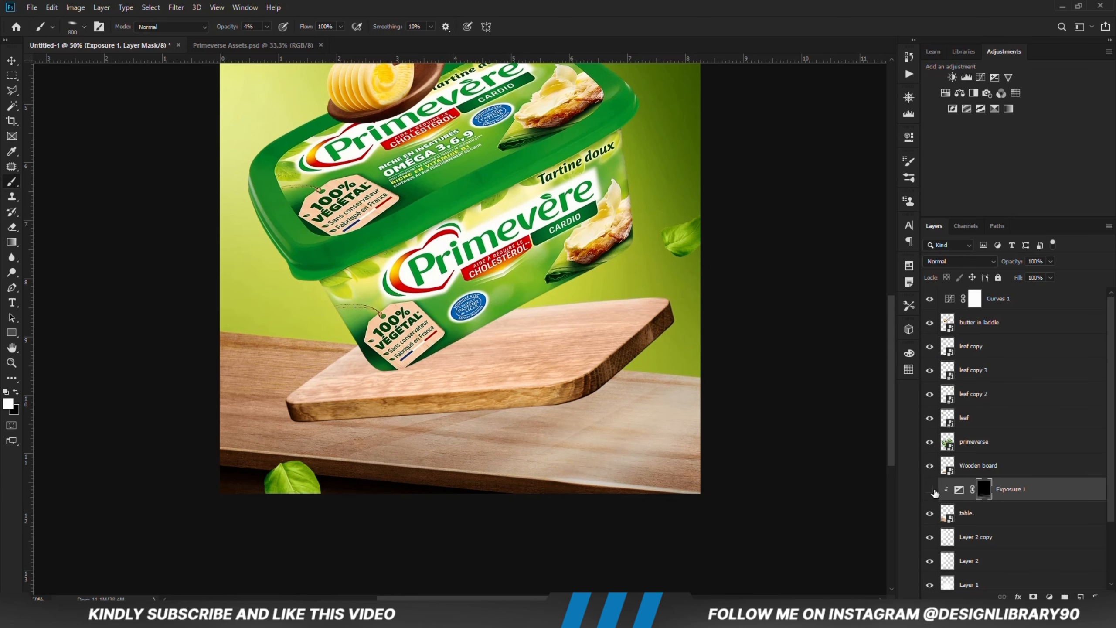
Step: Show the Exposure 1 layer, then add a Curves adjustment clipped to the table and darken its shadows slightly
click(931, 489)
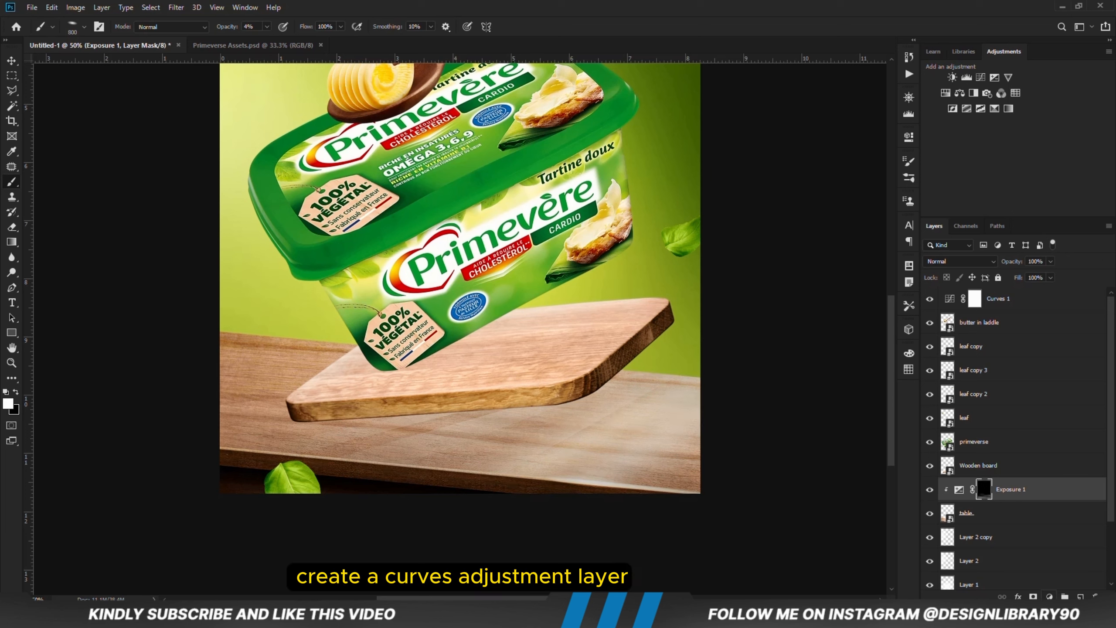
click(1049, 596)
click(1037, 448)
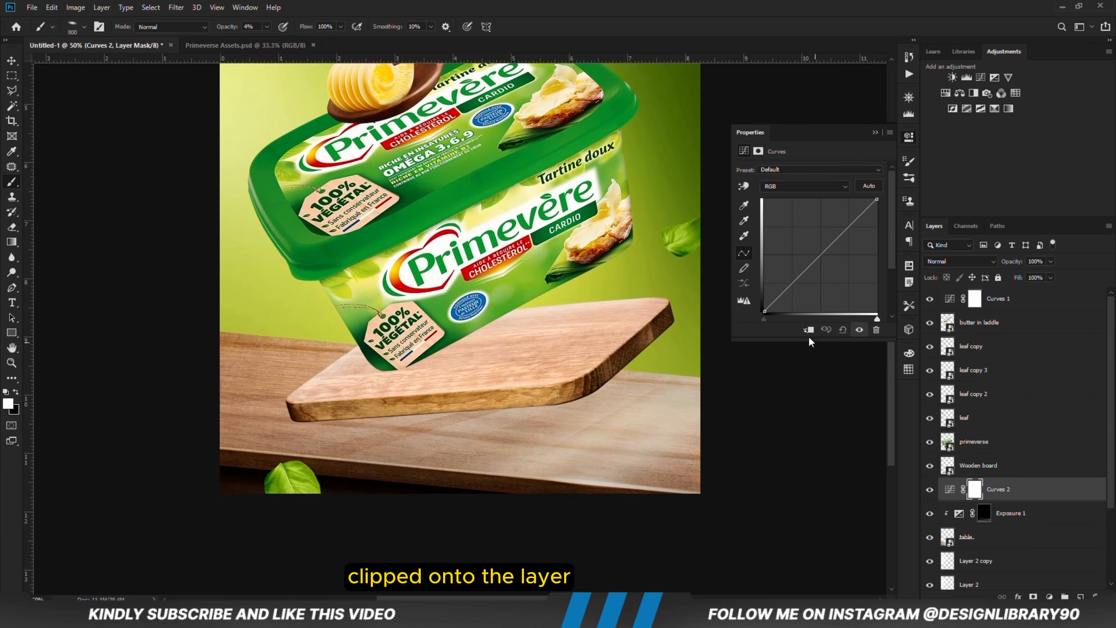
click(808, 330)
drag(790, 285, 790, 293)
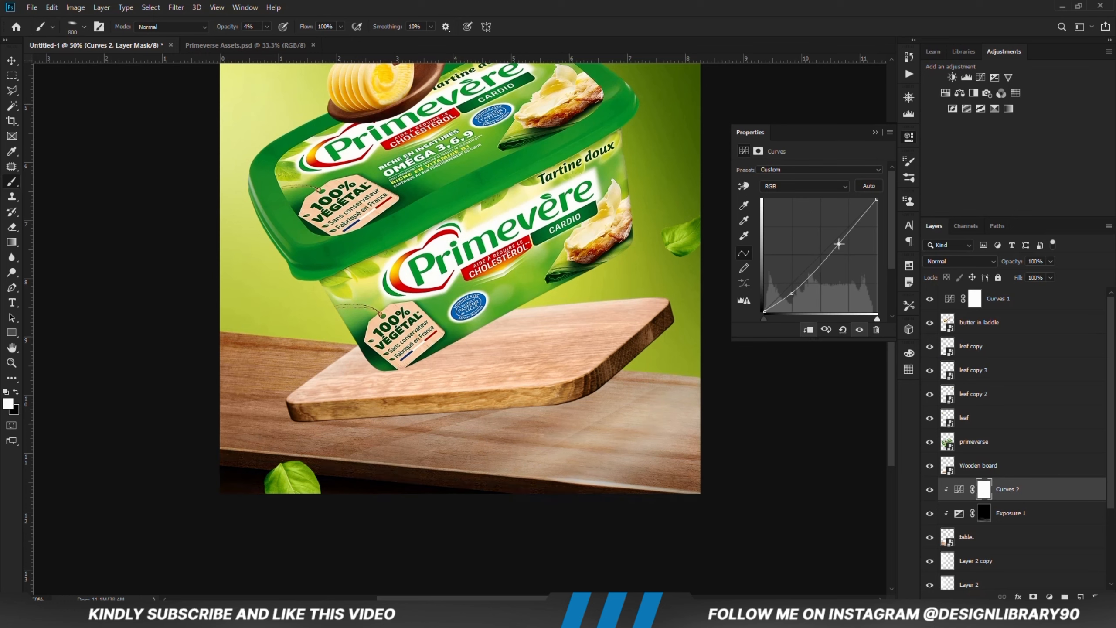
click(859, 330)
click(858, 331)
click(875, 133)
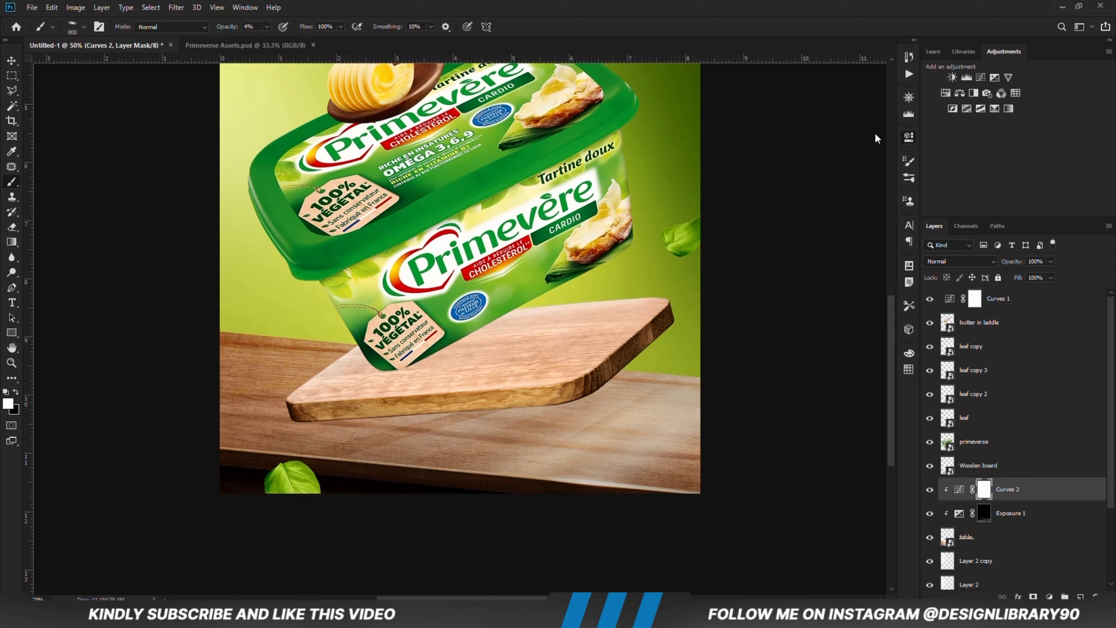
Step: Add an Exposure adjustment clipped to the Wooden board layer and lower its exposure until the board is nearly black
click(12, 60)
click(87, 319)
click(523, 387)
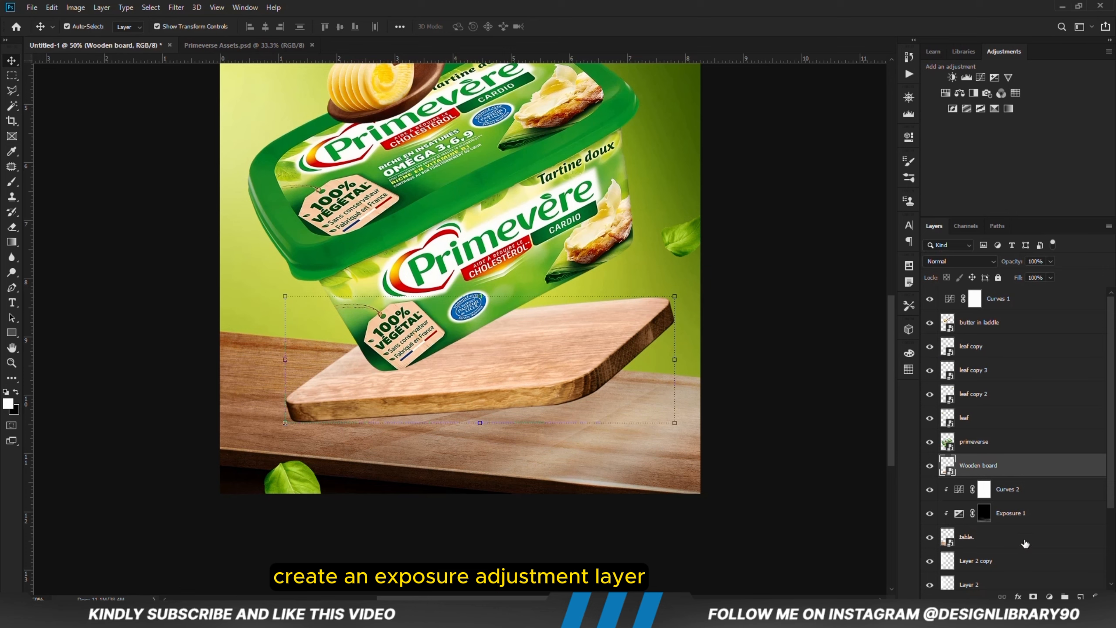
click(1049, 597)
click(967, 457)
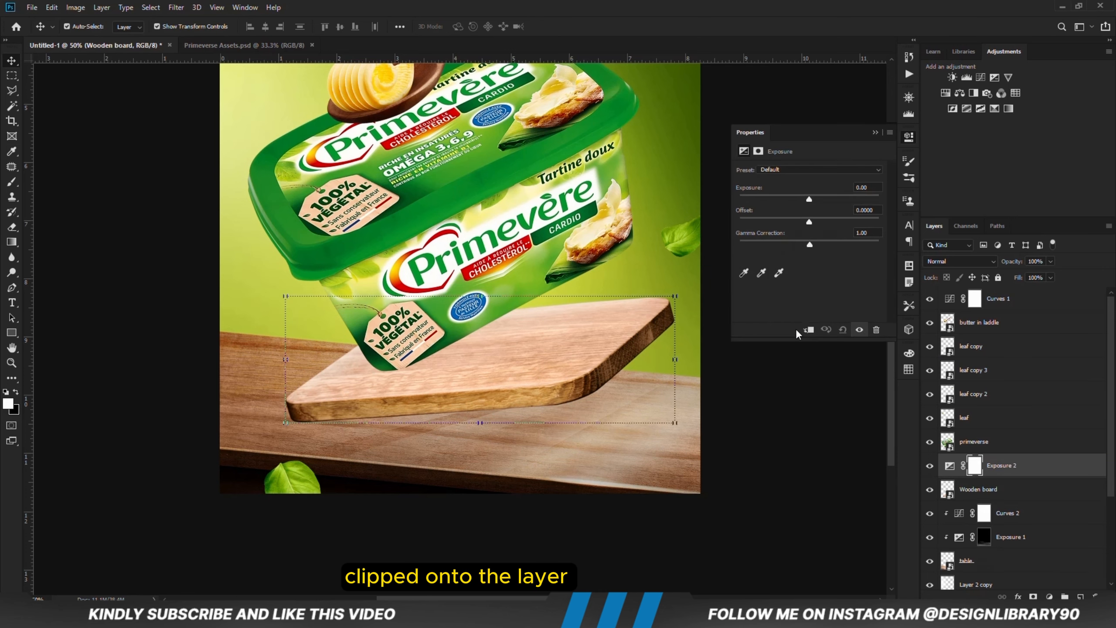
click(807, 329)
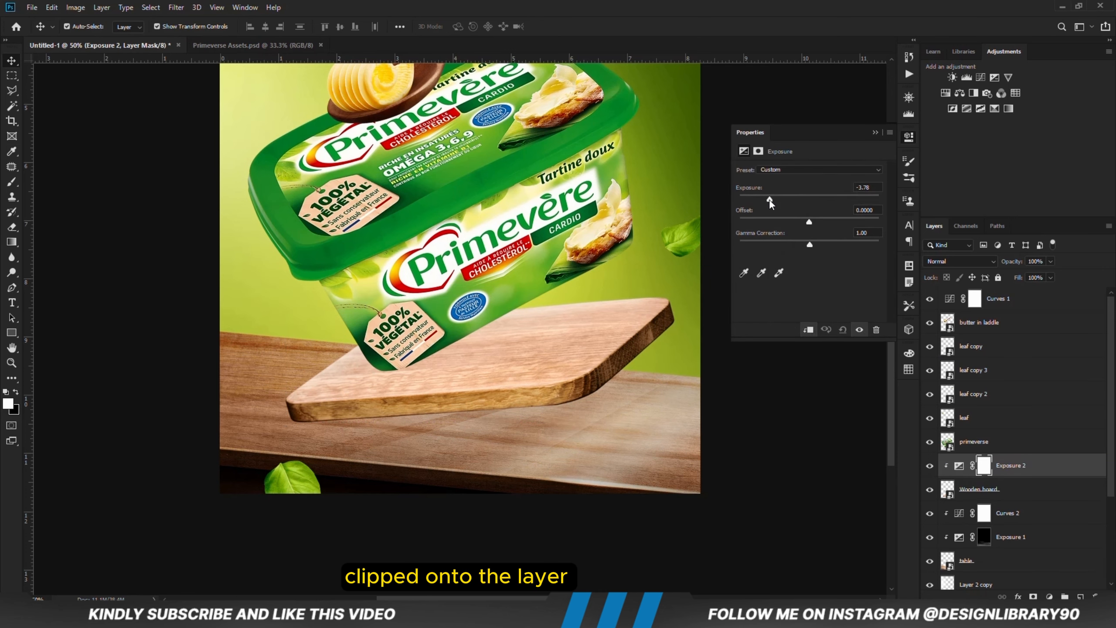
drag(769, 200, 763, 200)
click(875, 133)
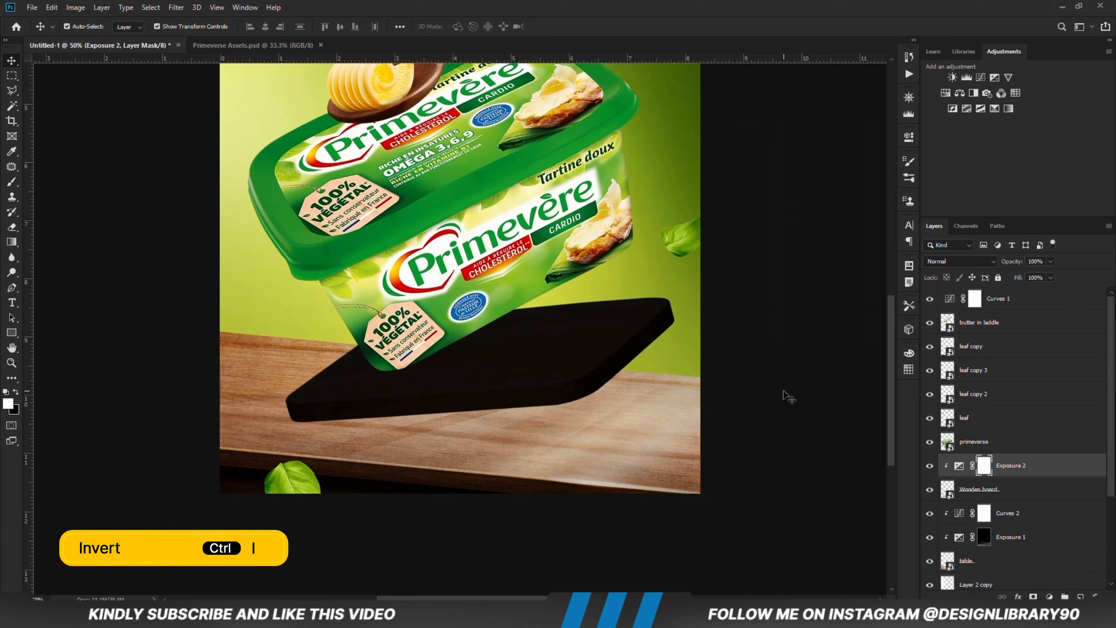
Step: Invert the Exposure 2 mask and paint soft shadows onto the wooden board with an angled 800 px white brush at 4% opacity
key(ctrl+i)
click(12, 181)
right_click(527, 348)
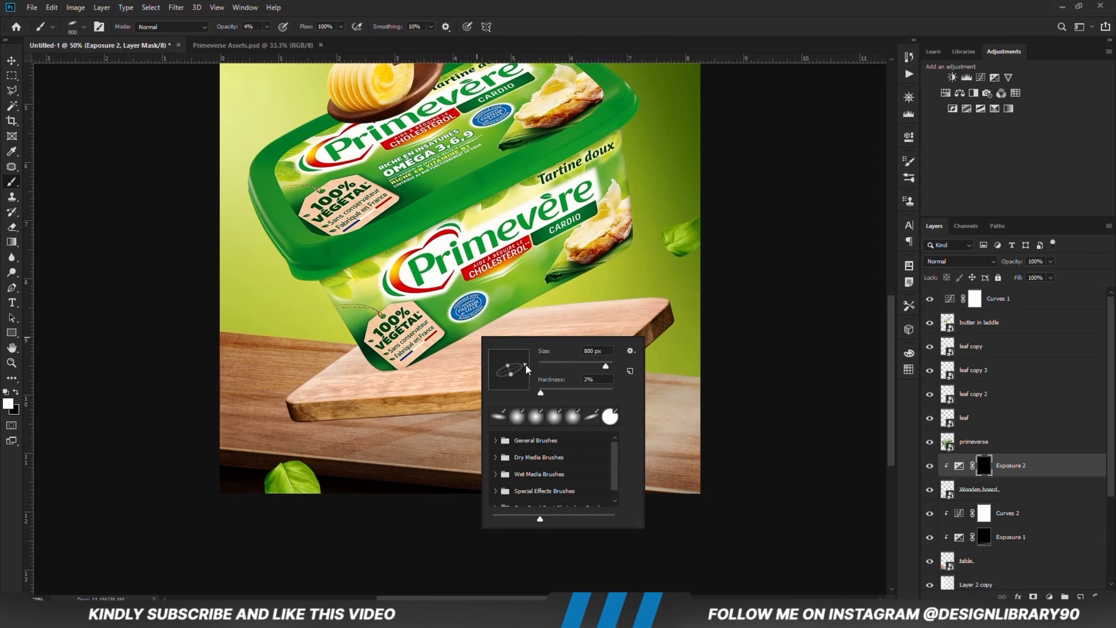
click(594, 16)
drag(583, 309, 531, 296)
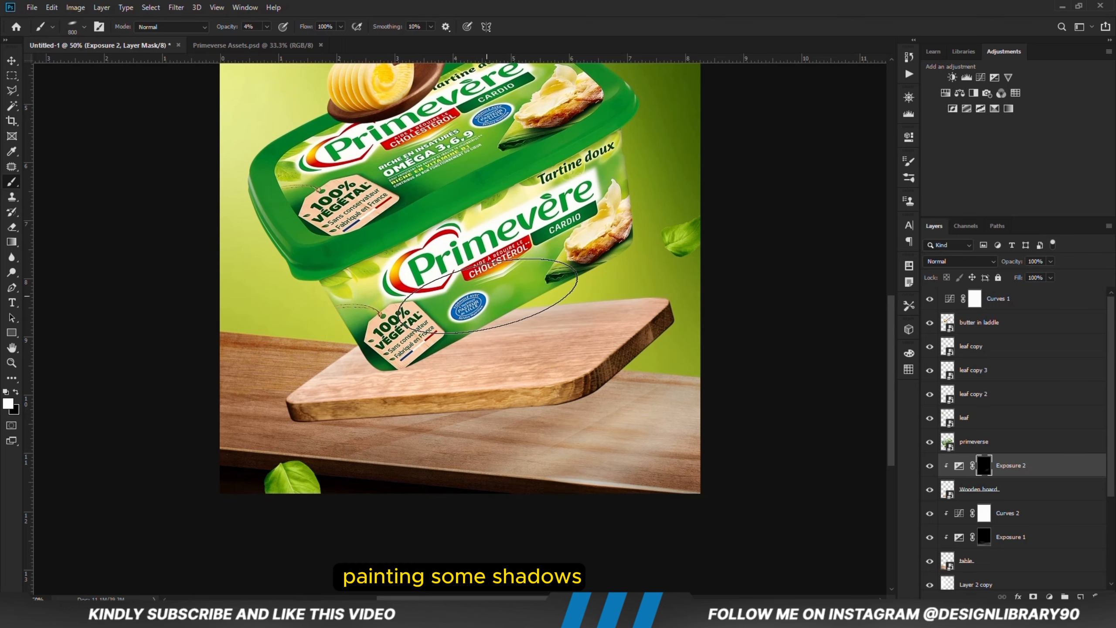
mouse_move(354, 397)
mouse_down()
mouse_move(630, 338)
mouse_move(647, 288)
mouse_move(528, 292)
mouse_move(479, 356)
mouse_move(391, 378)
mouse_move(546, 384)
mouse_move(567, 315)
mouse_move(564, 394)
mouse_up()
Step: Add another Exposure adjustment clipped to the wooden board, lower its exposure moderately and invert its mask to hide the effect
click(1049, 597)
click(1054, 461)
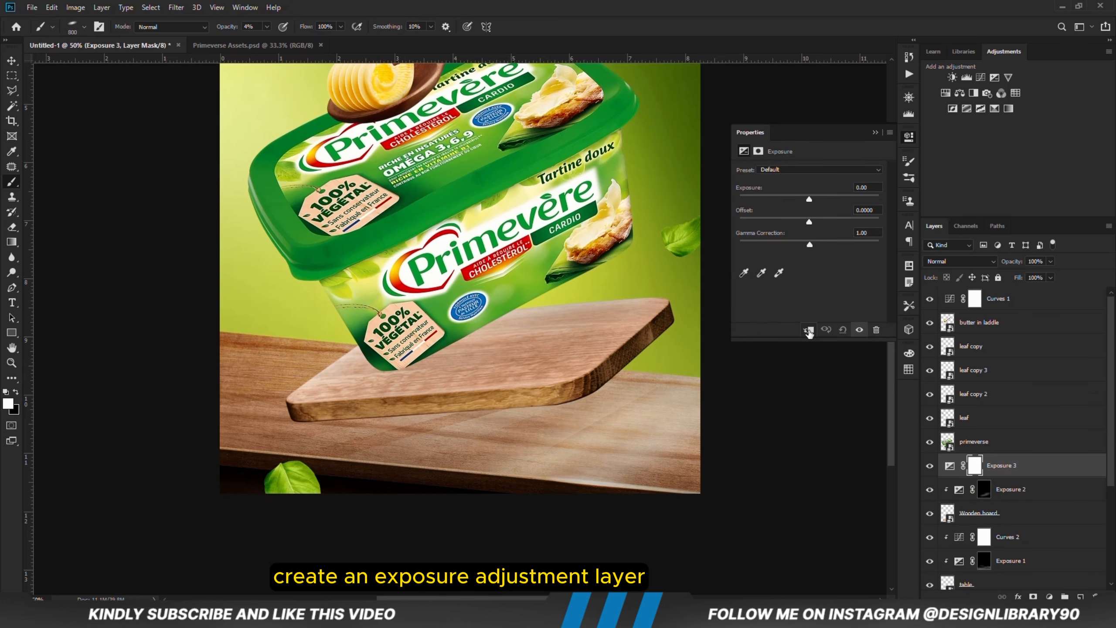
drag(808, 198, 789, 198)
click(875, 133)
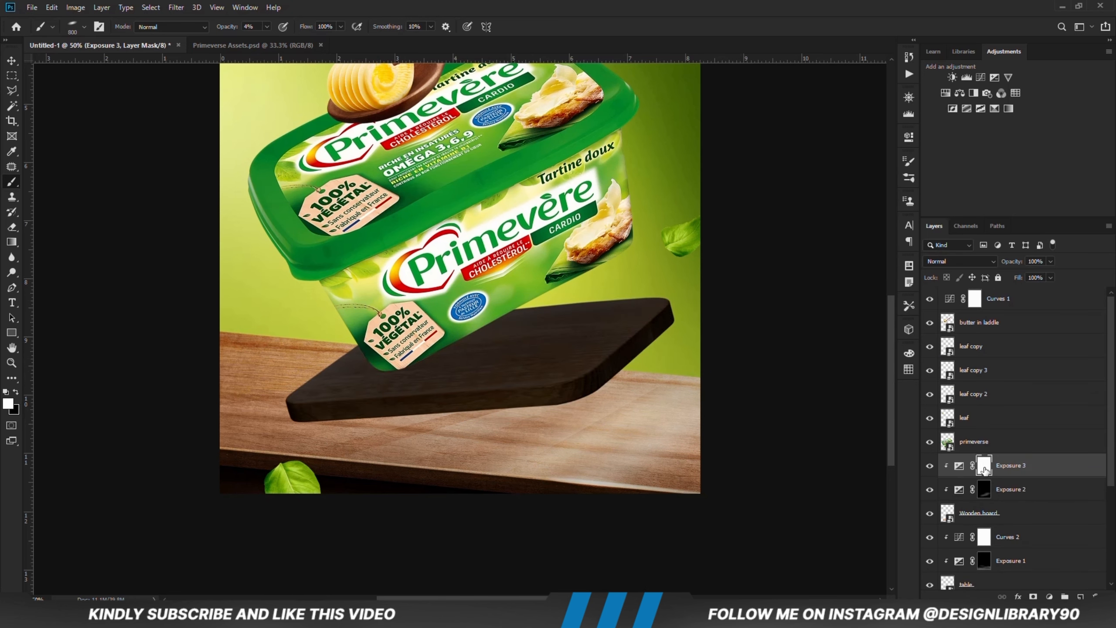
key(ctrl+i)
Step: Set a soft round 400 px brush to 6% opacity and paint shading along the wooden board's lower edge on the Exposure 3 mask
right_click(496, 356)
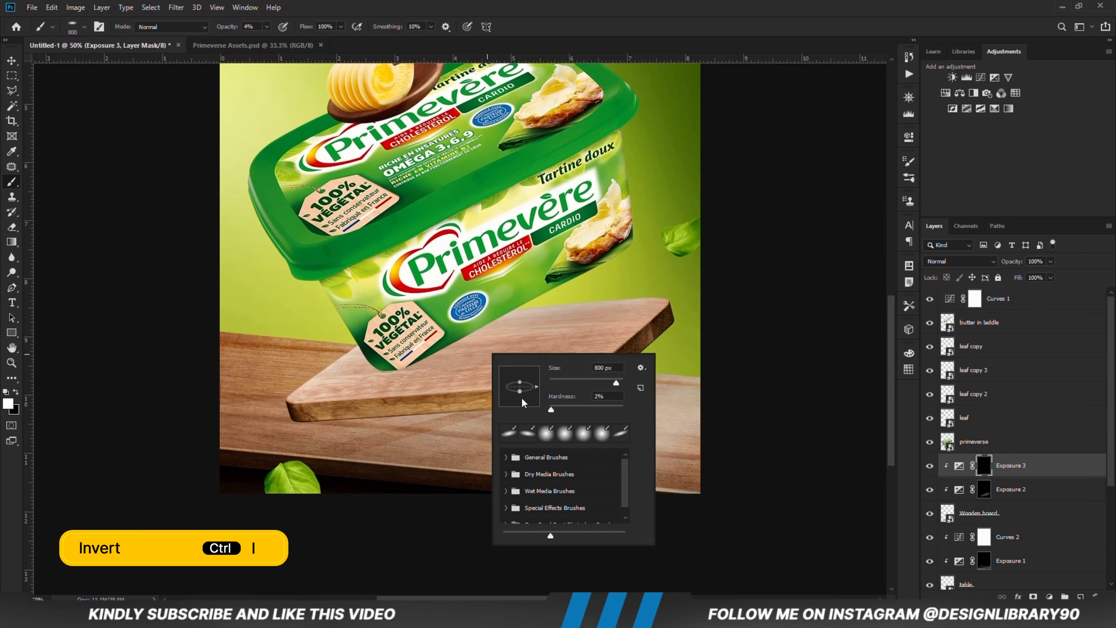
key(Escape)
key(bracketleft)
key(bracketleft)
key(bracketleft)
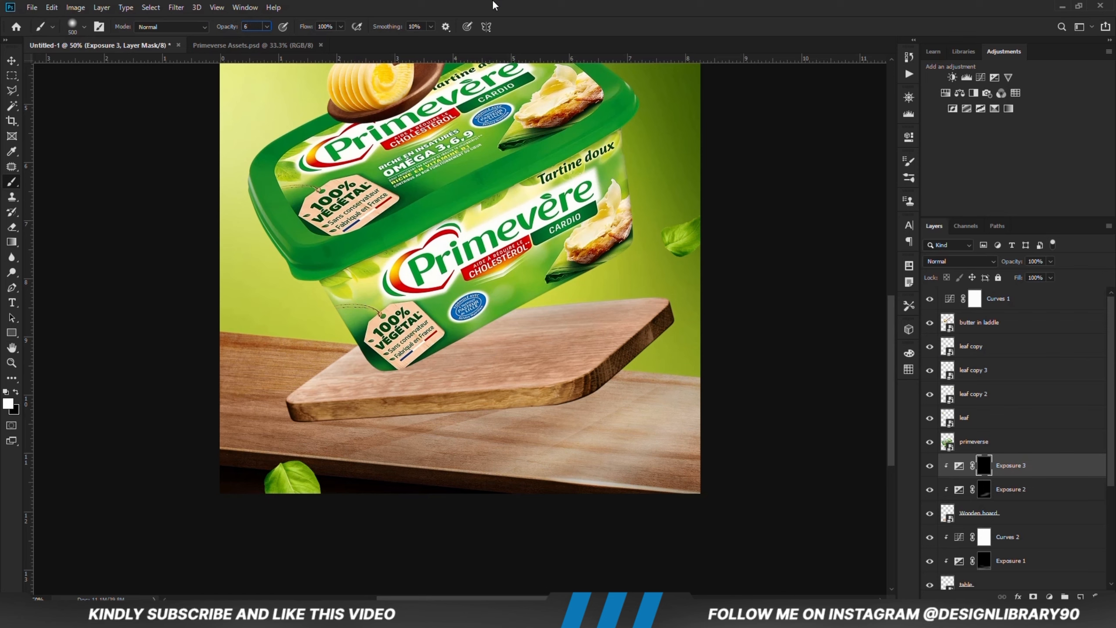
key(Return)
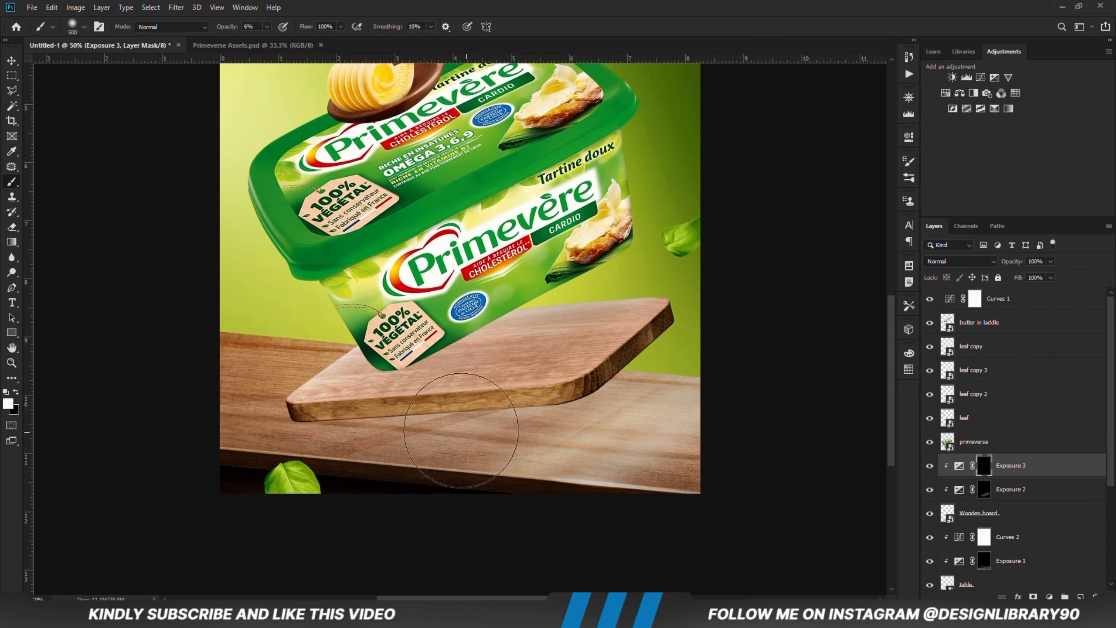
click(464, 426)
key(bracketleft)
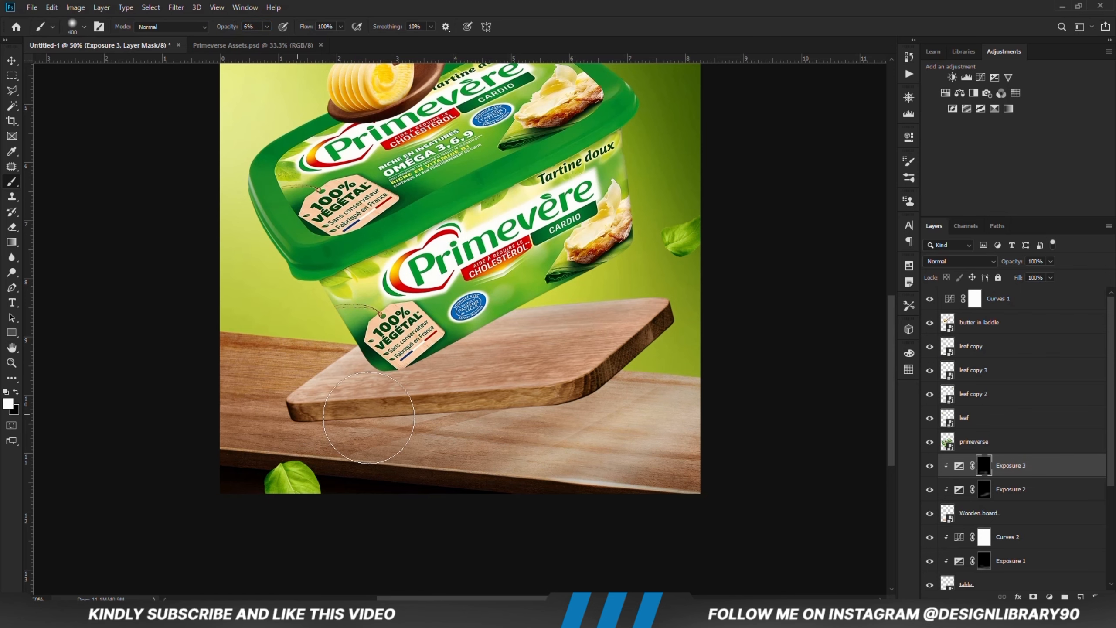
mouse_move(368, 417)
mouse_down()
mouse_move(639, 407)
mouse_move(696, 309)
mouse_up()
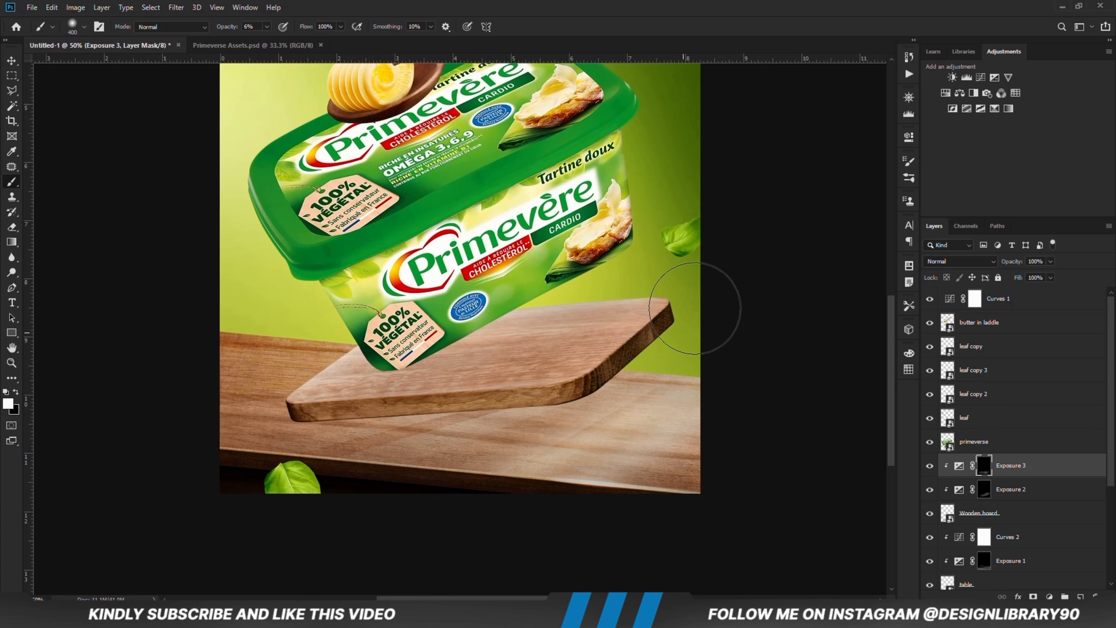
Step: Paint more shading around the wooden board's right end and lower right edge, comparing with Exposure 3 hidden and shown
click(930, 466)
click(929, 466)
drag(655, 267, 698, 370)
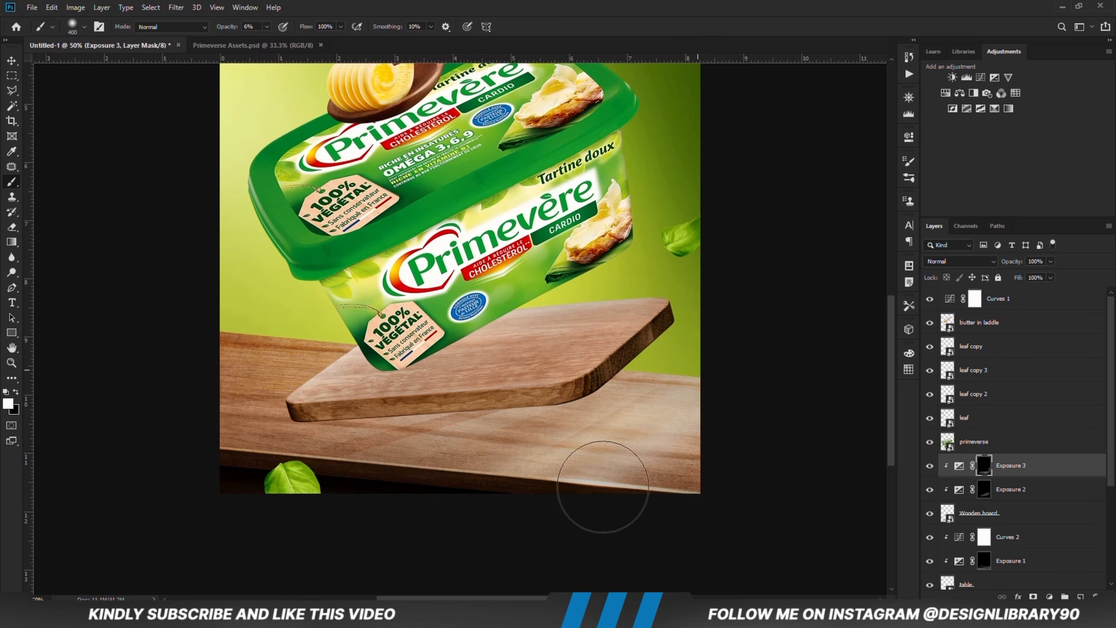
mouse_move(525, 431)
mouse_down()
mouse_move(566, 418)
mouse_move(500, 449)
mouse_move(657, 425)
mouse_up()
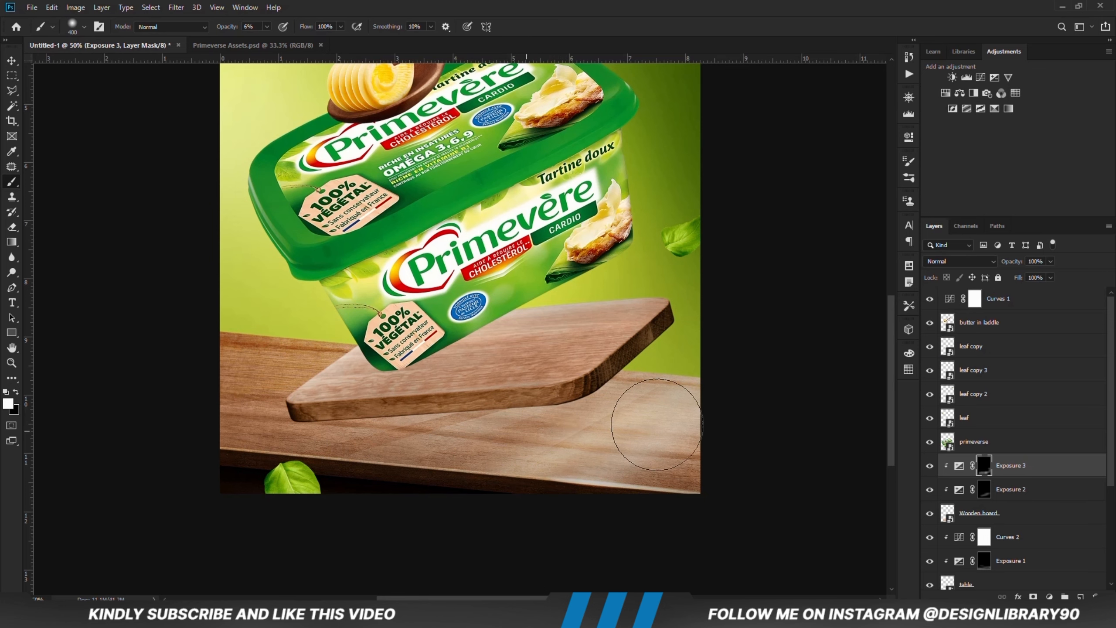
click(930, 466)
click(929, 466)
Step: Add a Curves adjustment clipped to the wooden board, pull its shadows down slightly and compare the board with and without it
click(1049, 595)
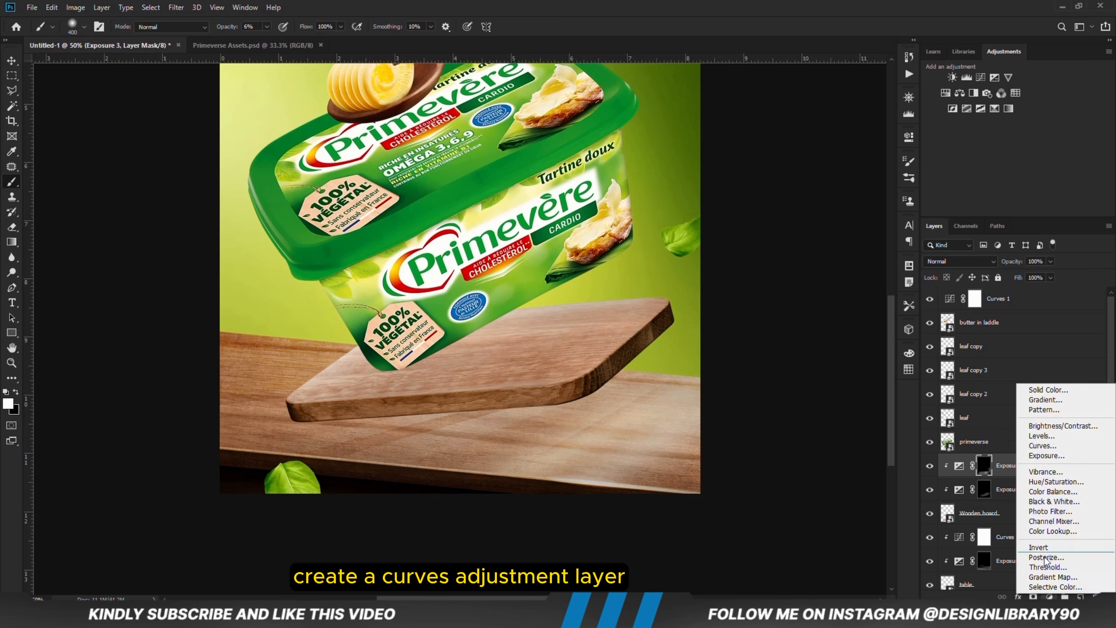
click(1050, 446)
click(807, 329)
drag(789, 285, 787, 293)
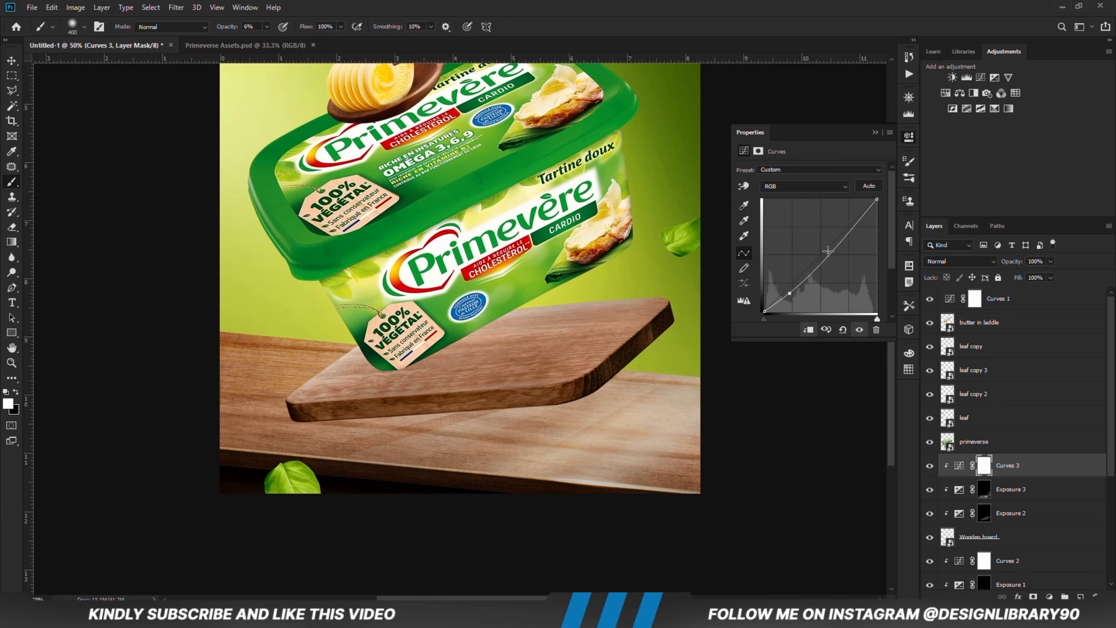
click(875, 133)
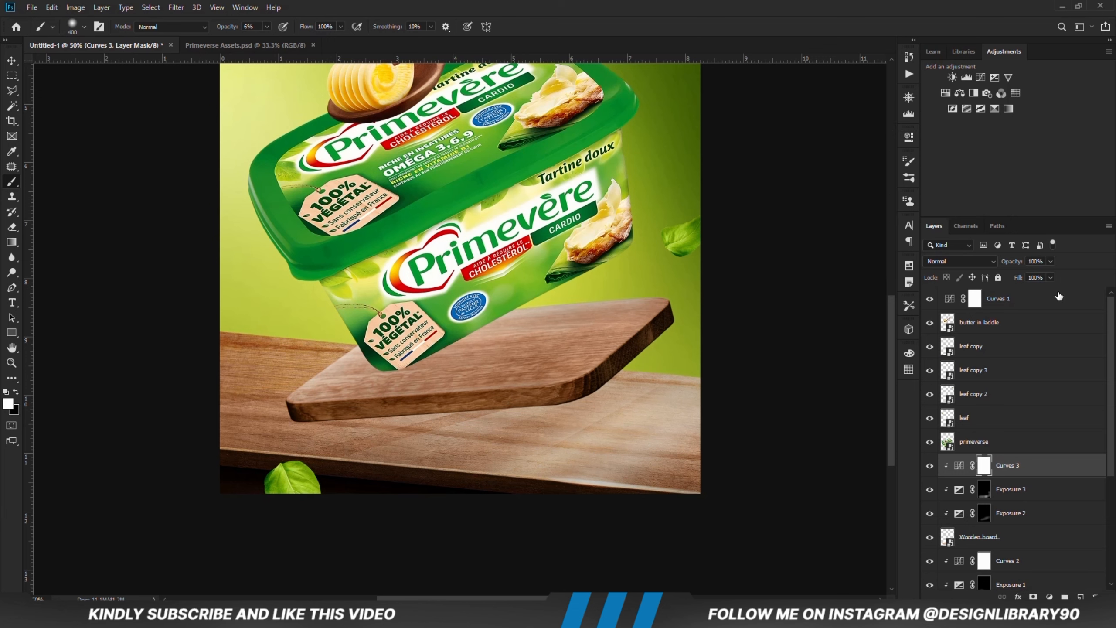
click(929, 466)
click(930, 466)
Step: Add a Curves adjustment clipped to the primeverse tub layer, lowering the shadows slightly and anchoring the upper midtones with a second point
drag(892, 348, 892, 307)
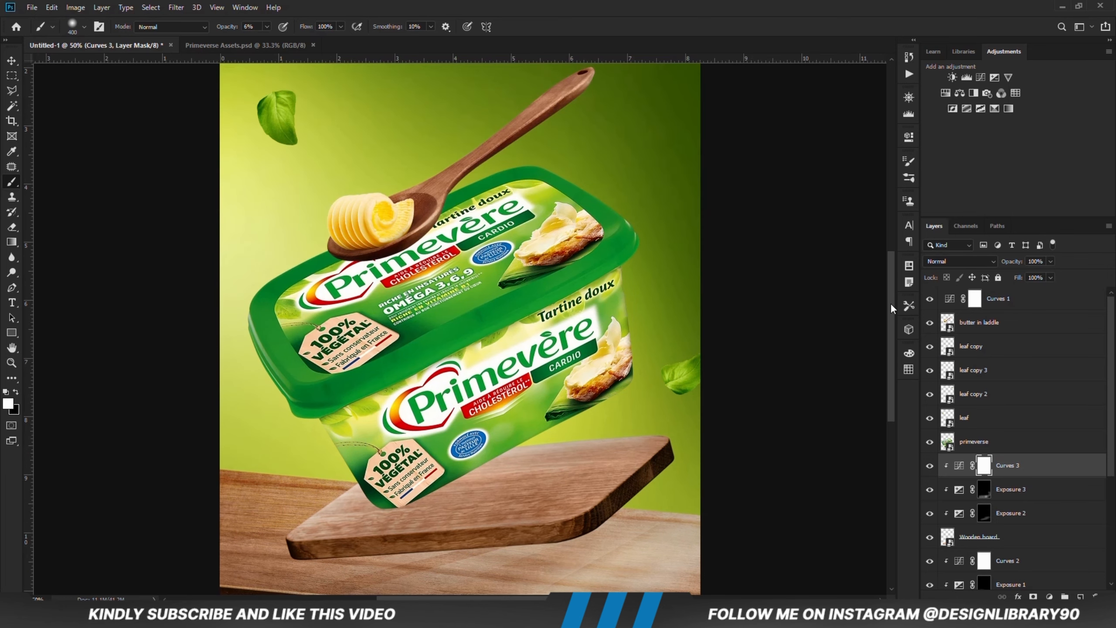
click(11, 60)
click(126, 241)
click(564, 368)
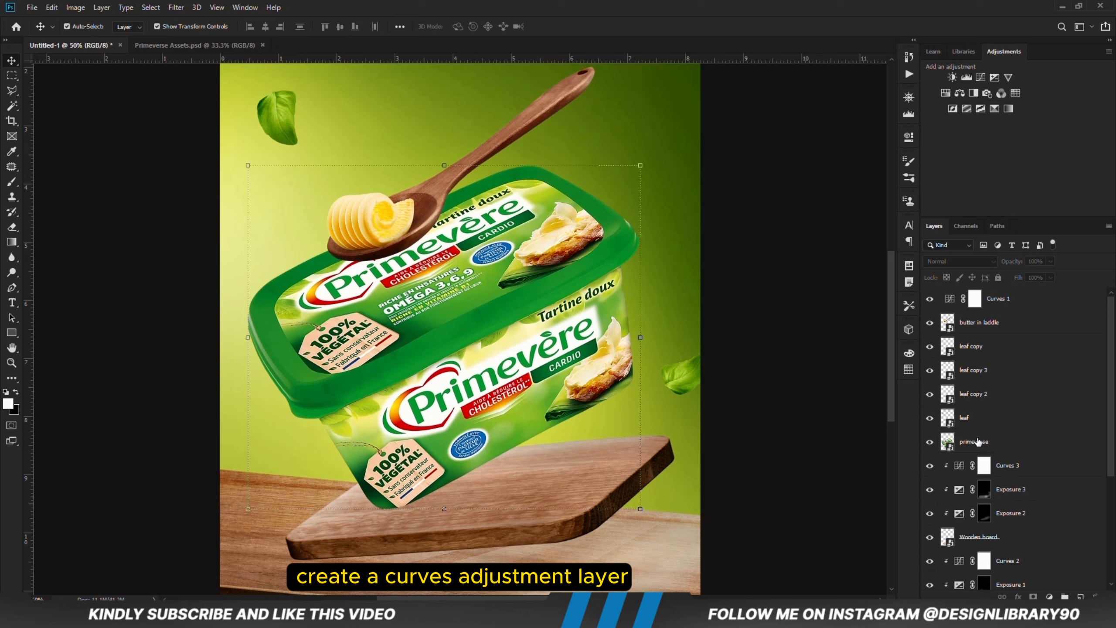
click(1049, 596)
click(1042, 450)
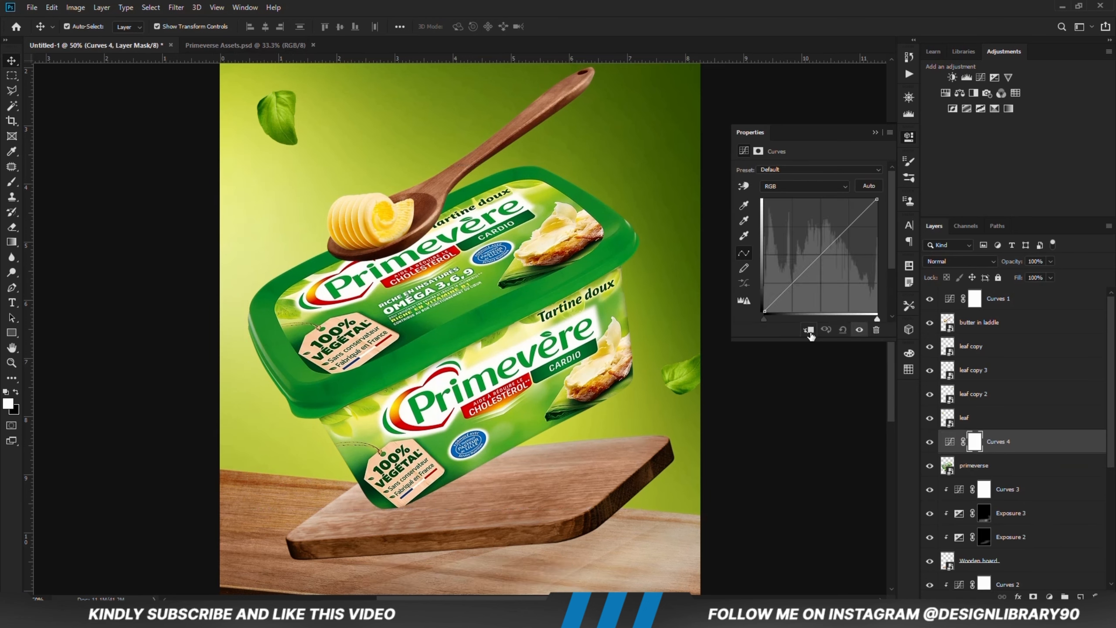
click(808, 330)
drag(781, 296, 782, 297)
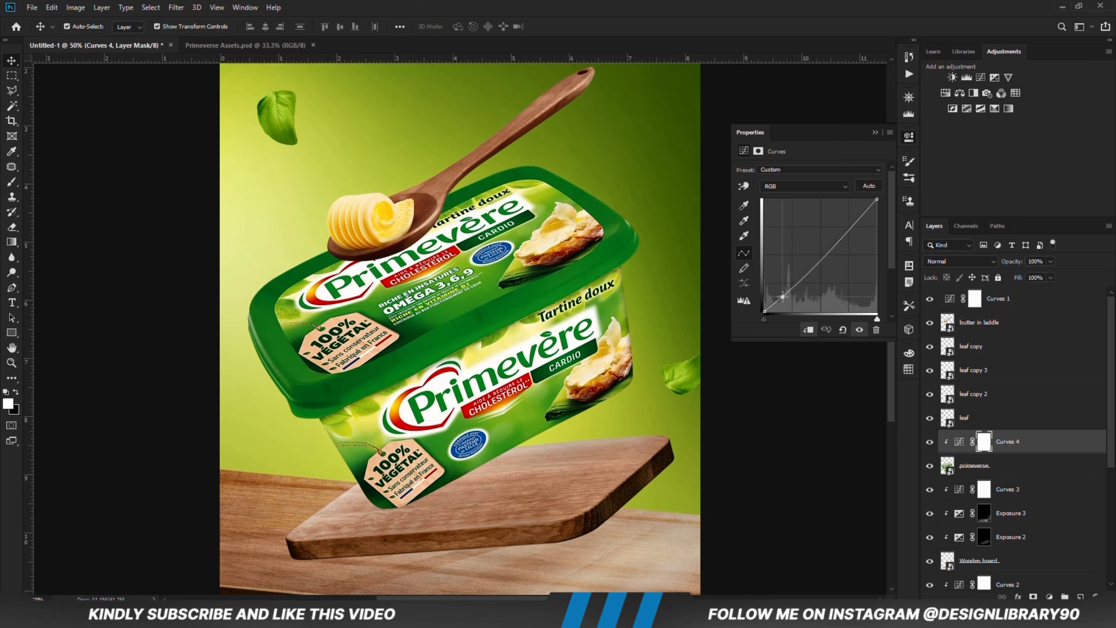
drag(832, 249, 831, 245)
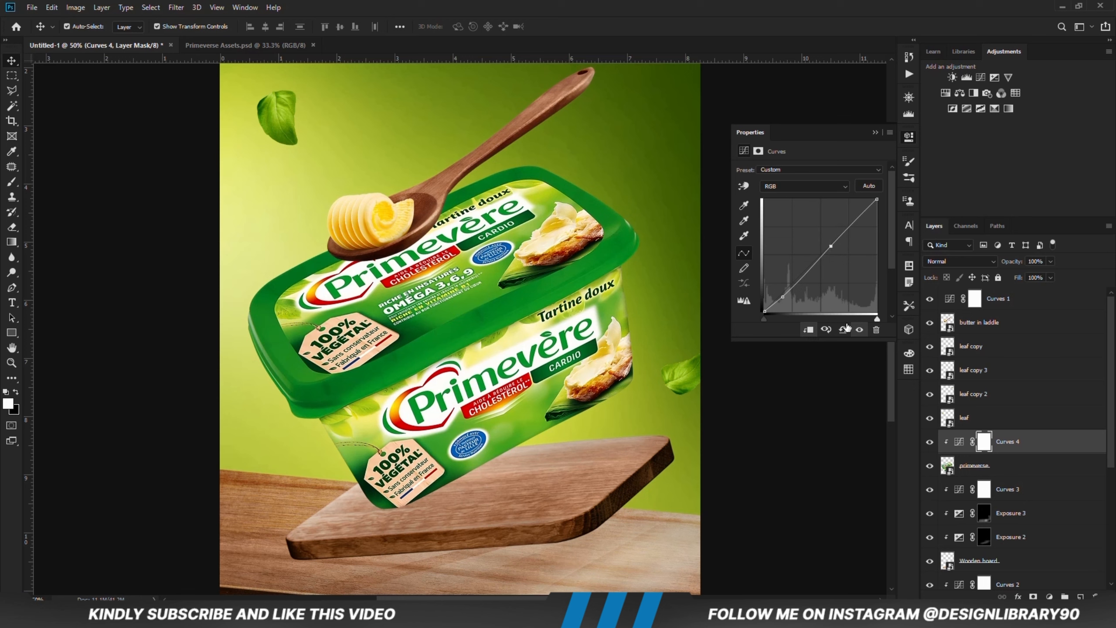
click(876, 132)
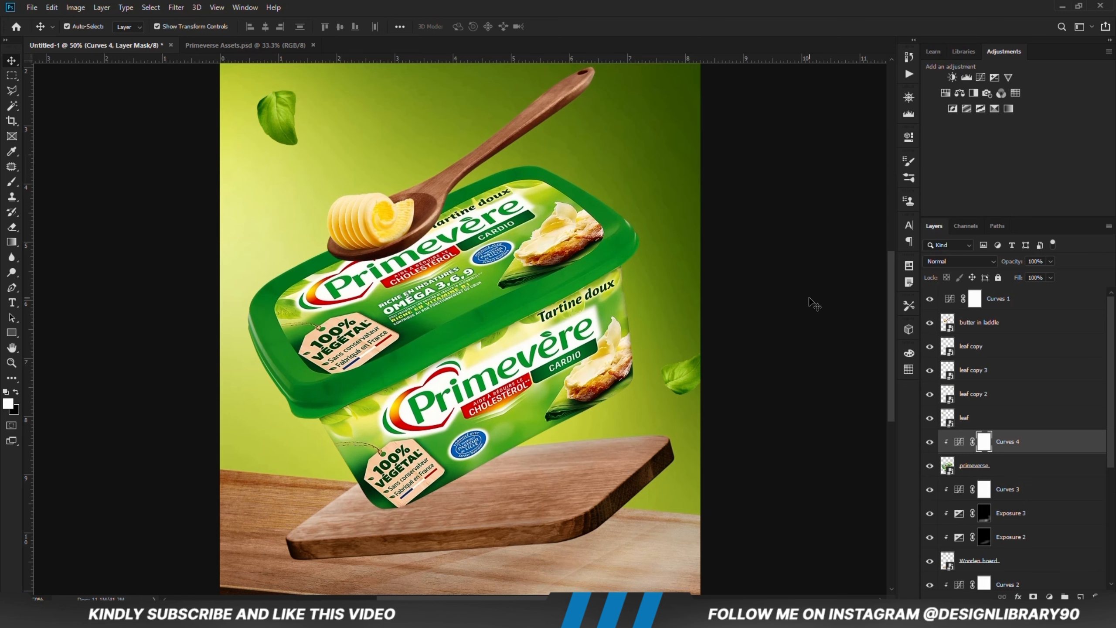
Step: Add an Exposure adjustment clipped directly above the primeverse layer, beneath Curves 4, and lower its exposure to darken the tub strongly
click(1003, 470)
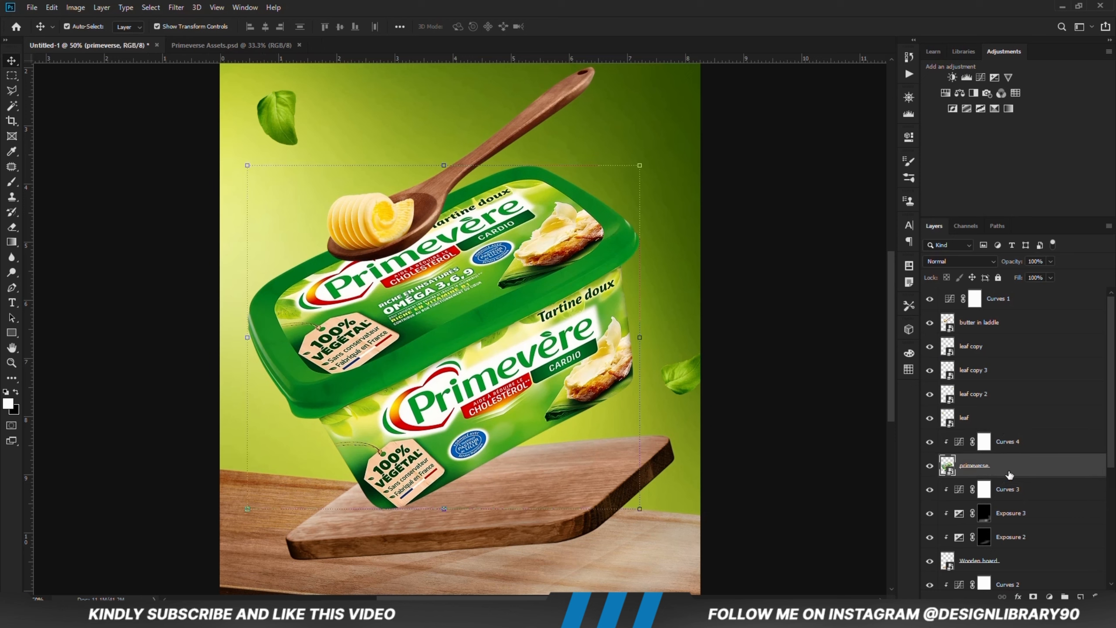
click(1049, 596)
click(1041, 462)
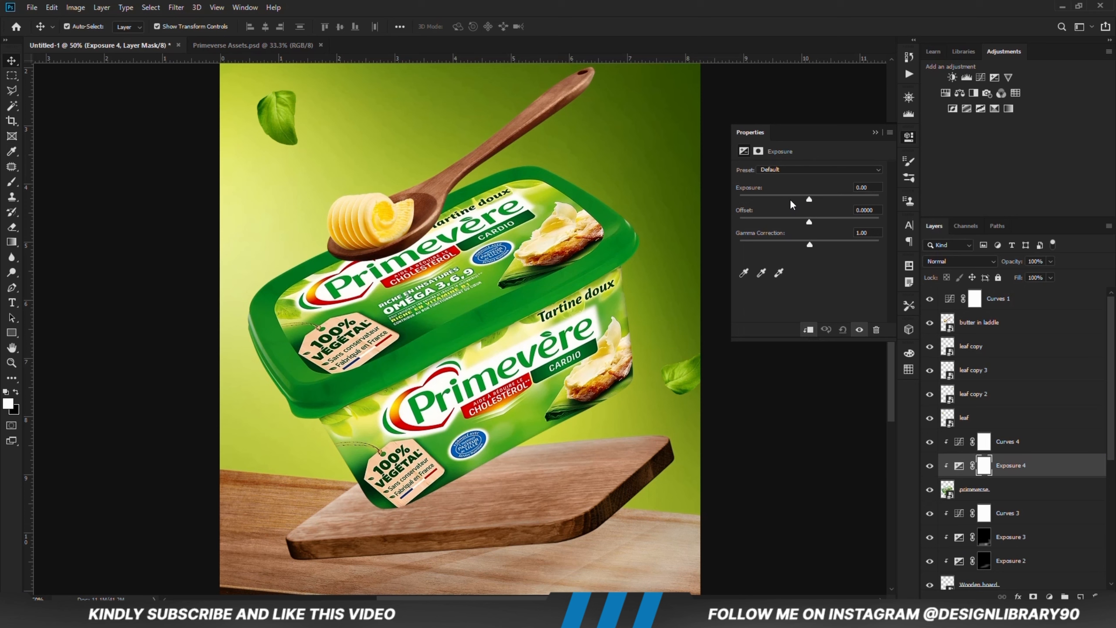
drag(790, 200, 771, 201)
click(875, 132)
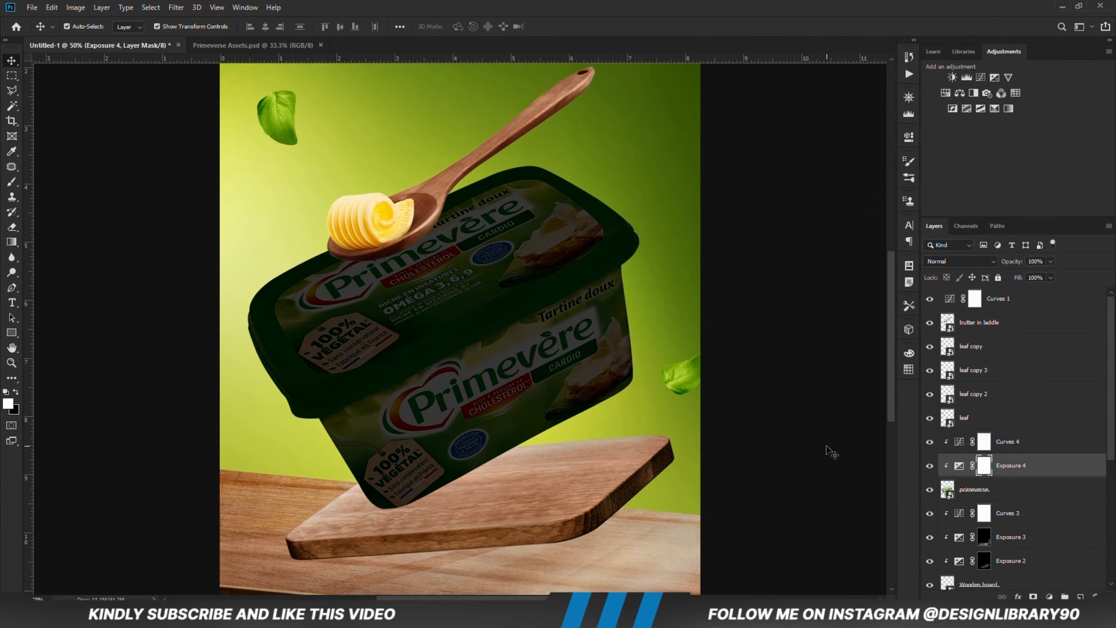
Step: Invert the Exposure 4 mask to black and activate the Brush tool for painting shadows on the tub
key(ctrl+i)
click(12, 181)
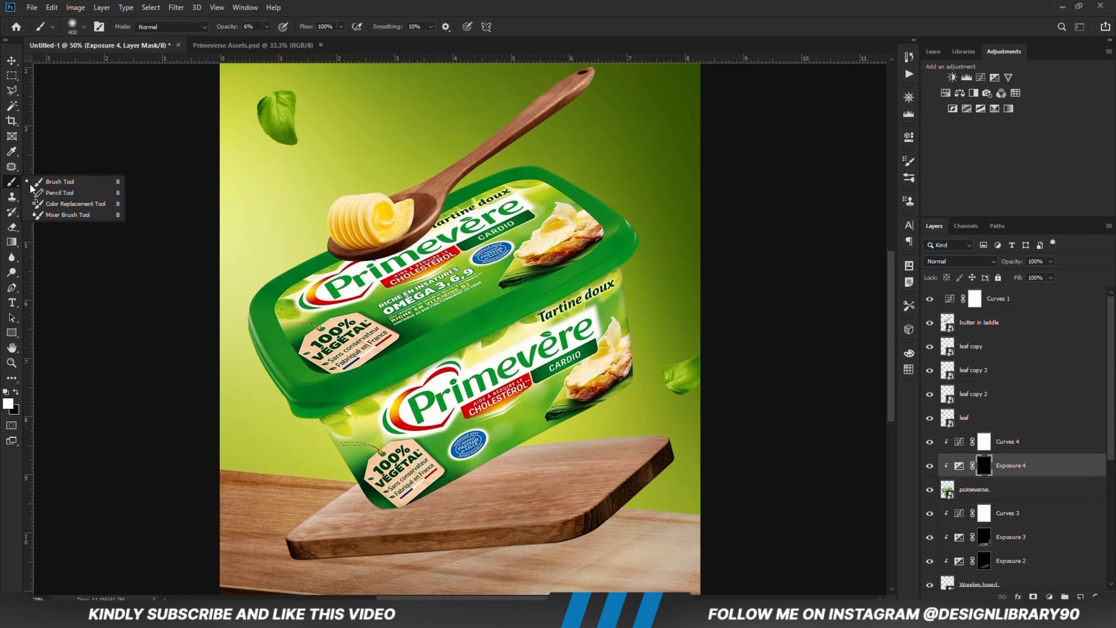
click(53, 181)
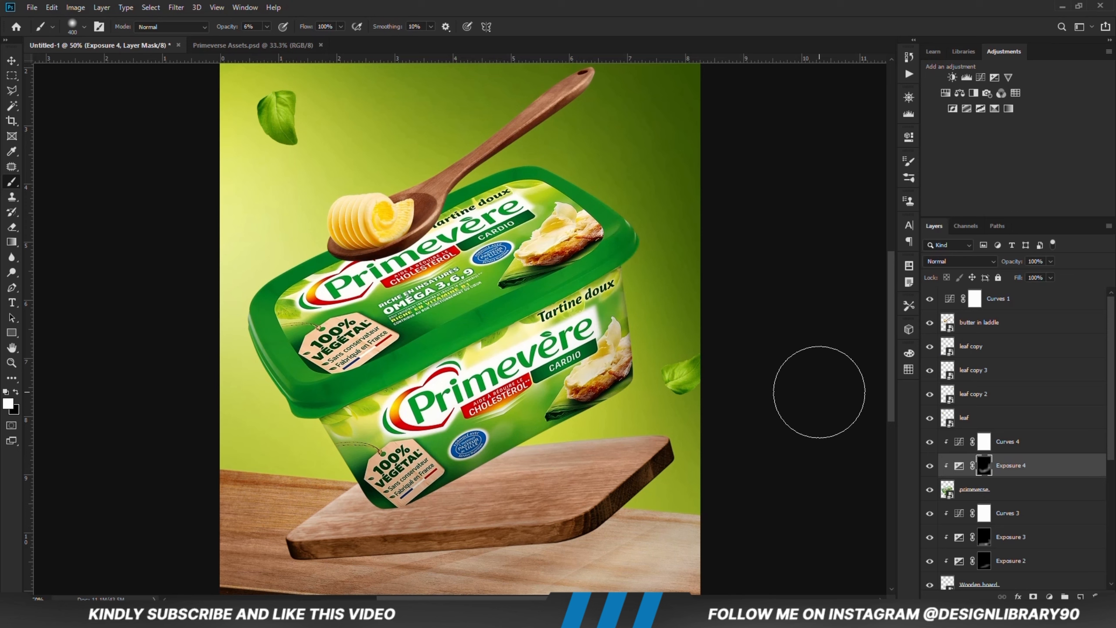
Step: Add a second Exposure adjustment clipped to the tub above Exposure 4 and set its exposure to -3.83
click(1049, 597)
click(1039, 458)
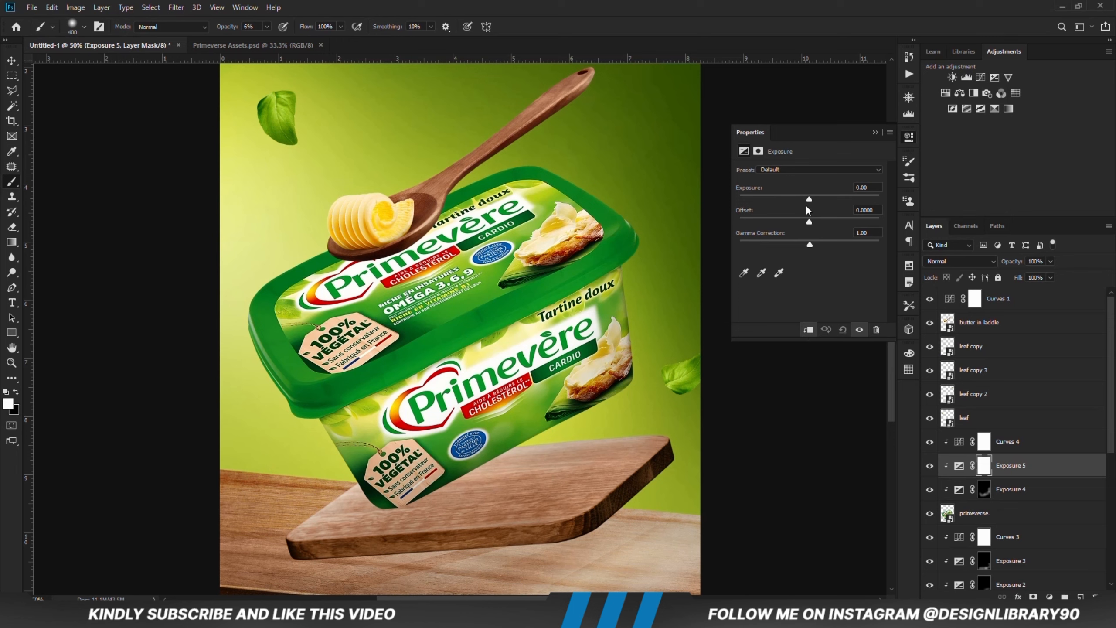
drag(804, 199, 769, 201)
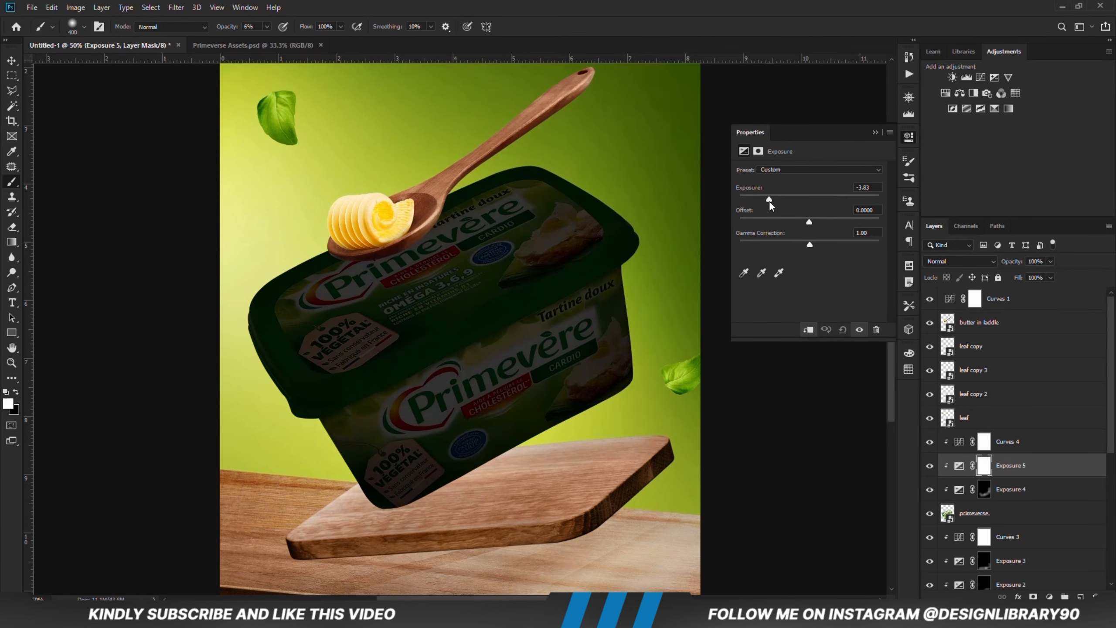
Step: Invert the Exposure 5 mask to black and brush soft shadows onto the tub below the lid at 5% opacity
click(874, 133)
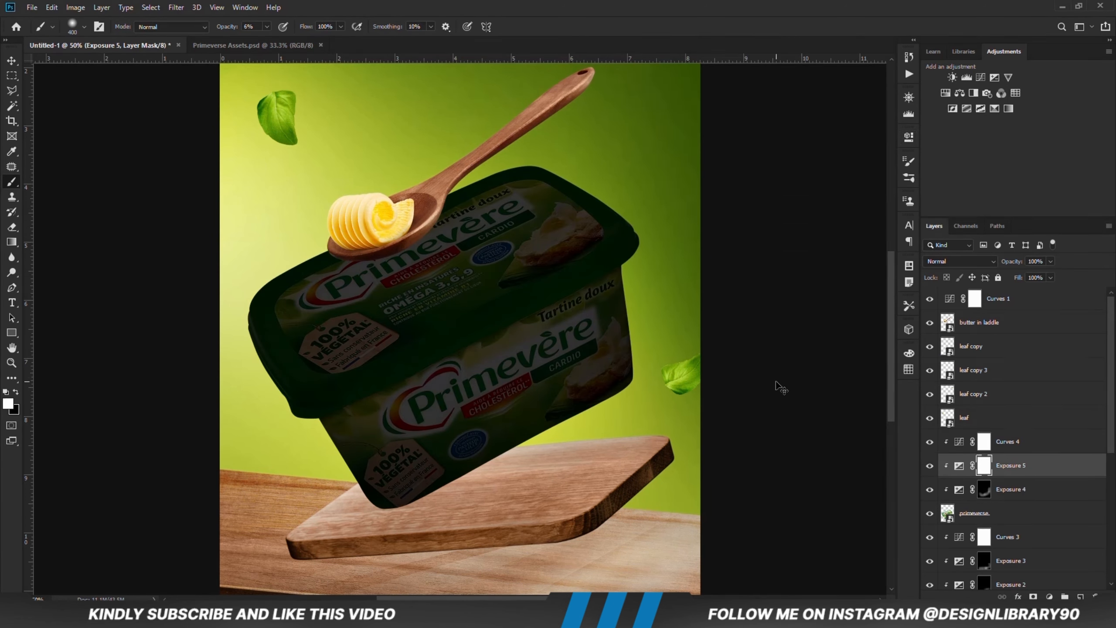
key(ctrl+i)
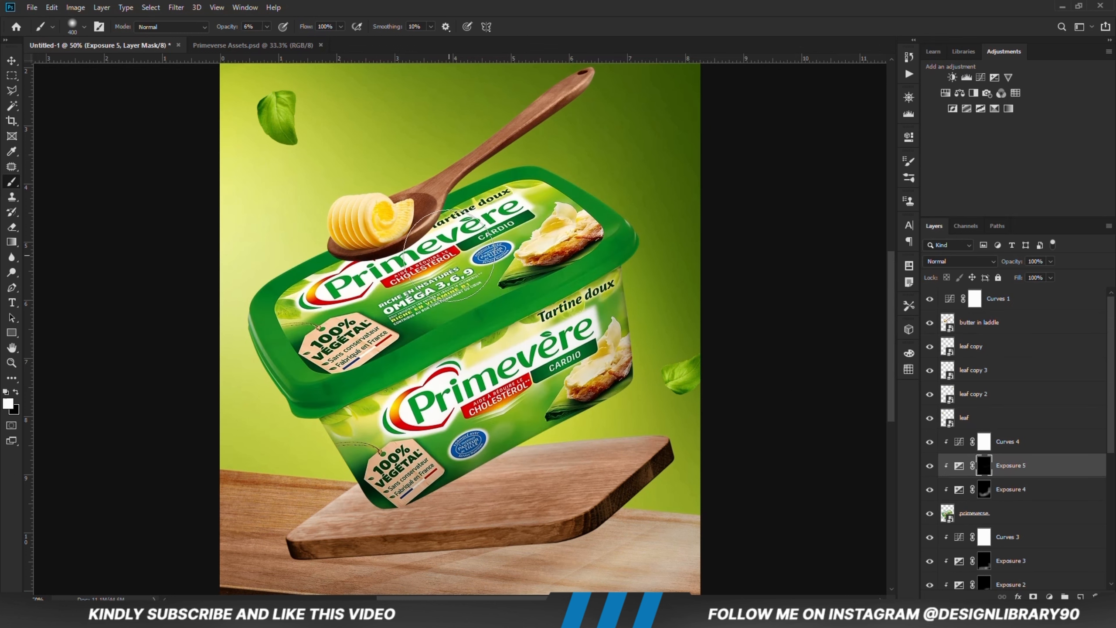
drag(245, 32, 241, 33)
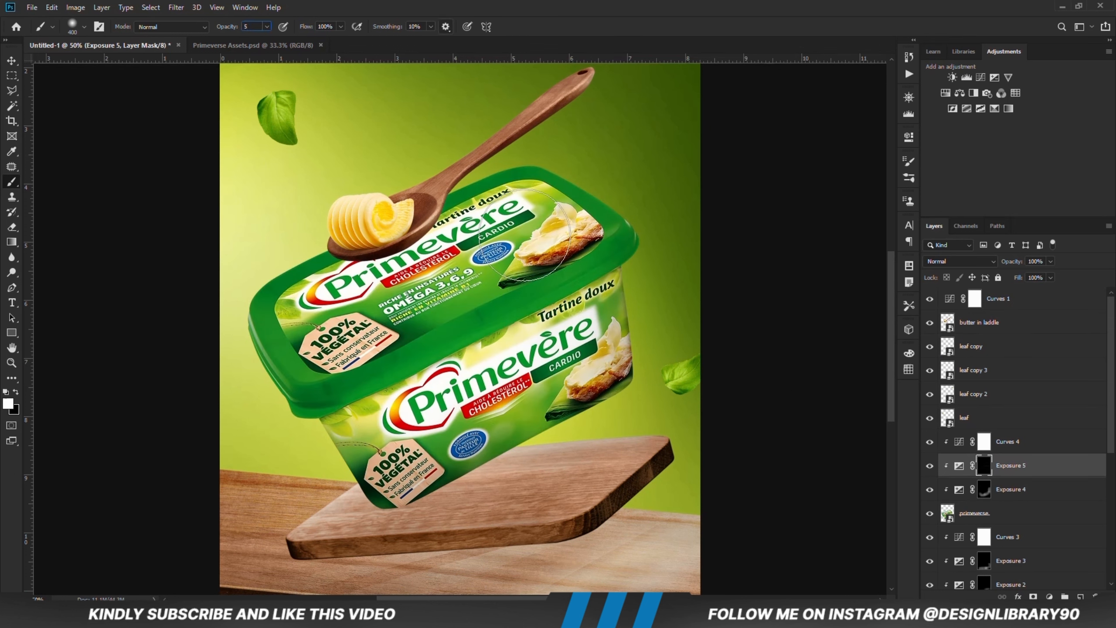
mouse_move(464, 357)
mouse_down()
mouse_move(309, 427)
mouse_move(496, 374)
mouse_up()
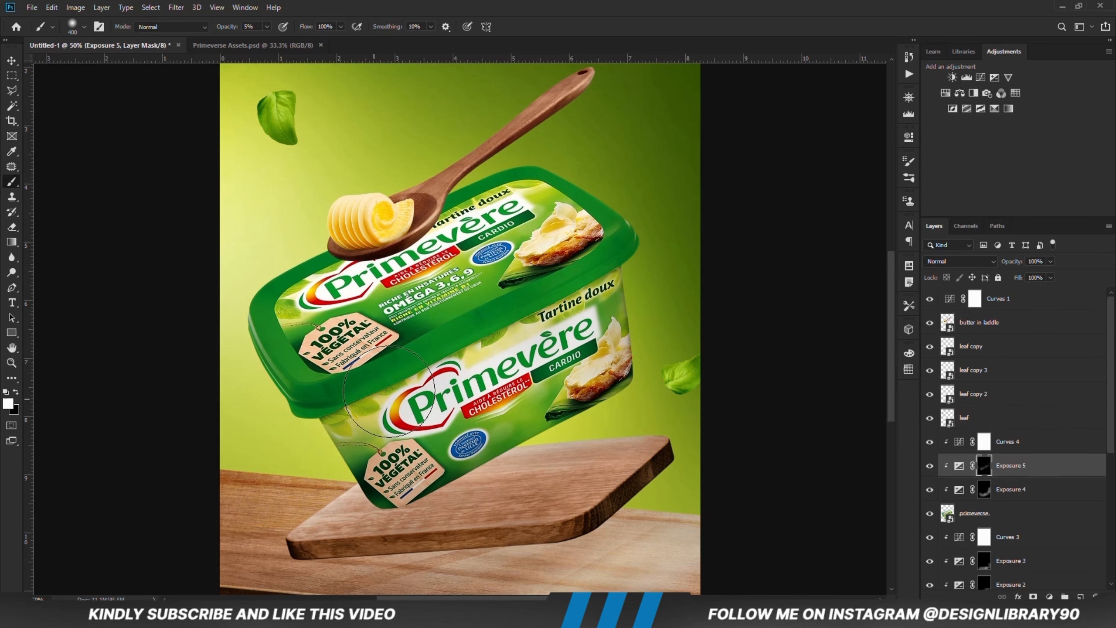
right_click(510, 220)
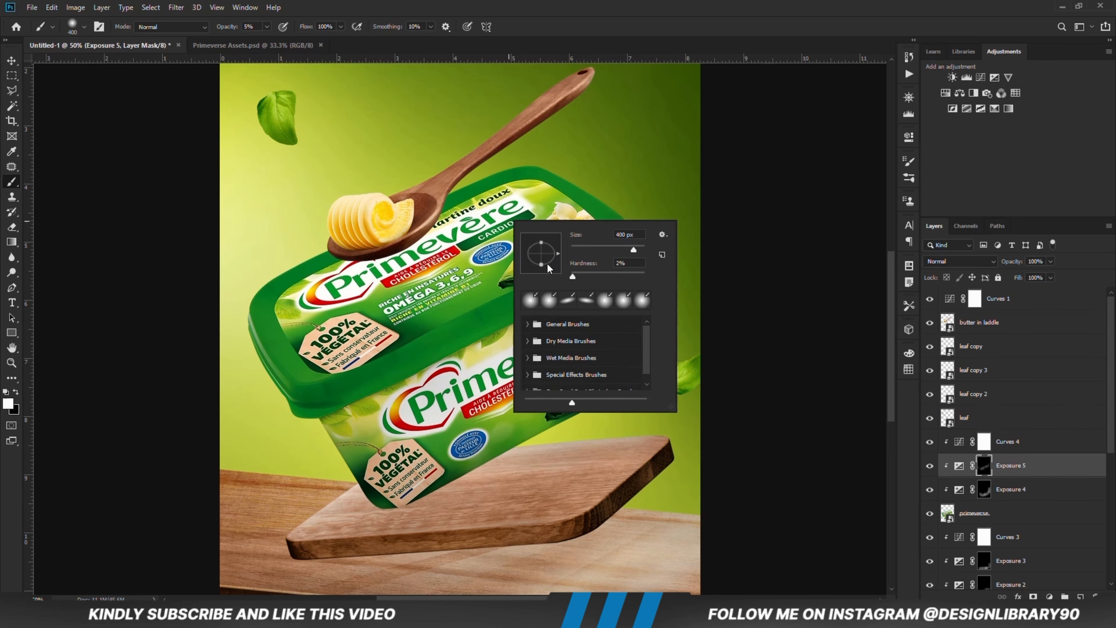
click(565, 21)
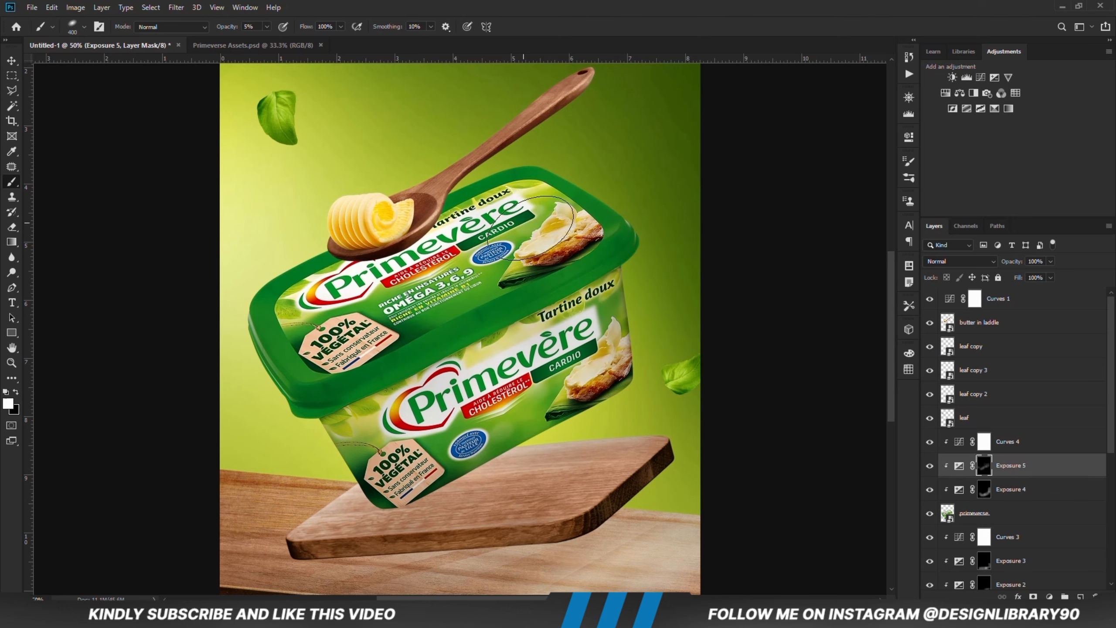
Step: Add another Exposure adjustment clipped to the tub above Exposure 5, lower its exposure, and invert its mask to black
click(1049, 597)
click(1037, 463)
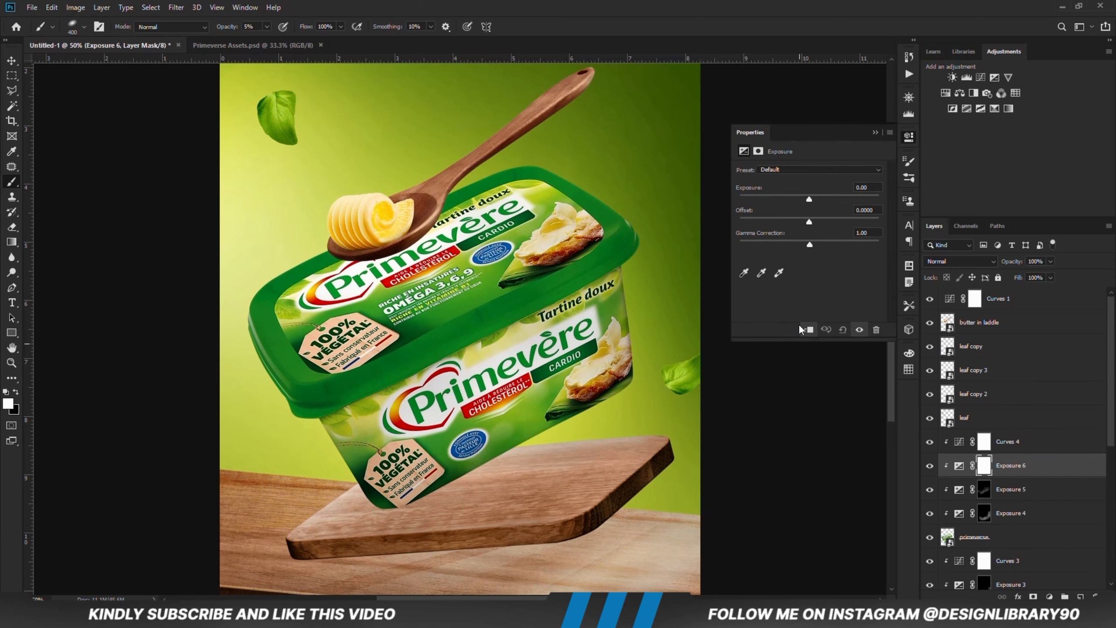
drag(792, 198, 787, 198)
click(875, 132)
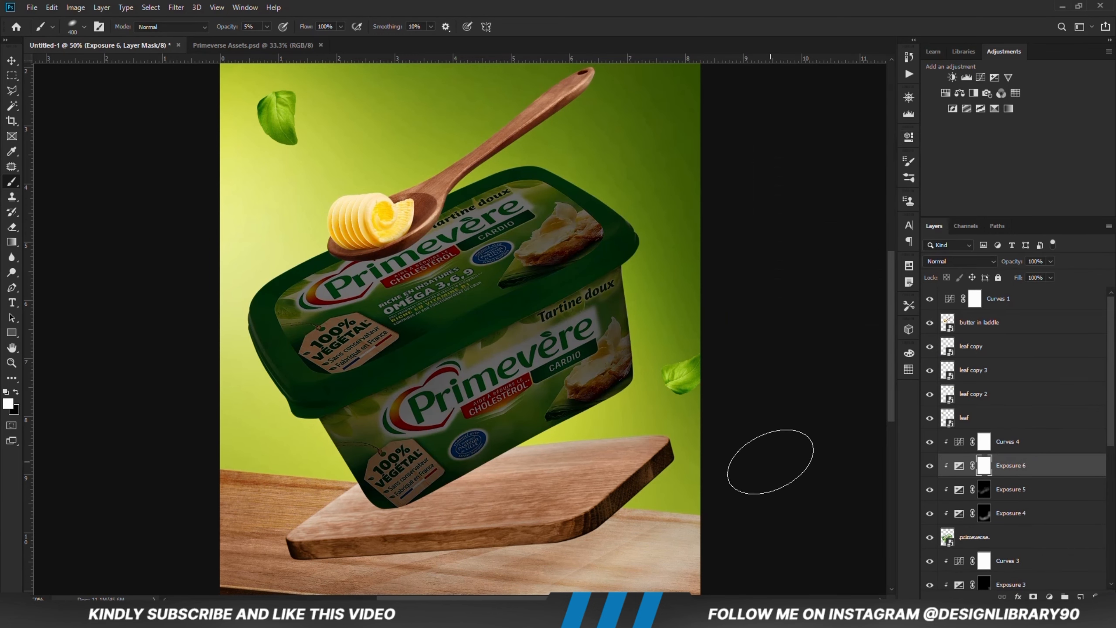
key(ctrl+i)
Step: Paint shadows along the tub's lower-right edge on the Exposure 6 mask with a round 400 px brush at 11% opacity
right_click(584, 449)
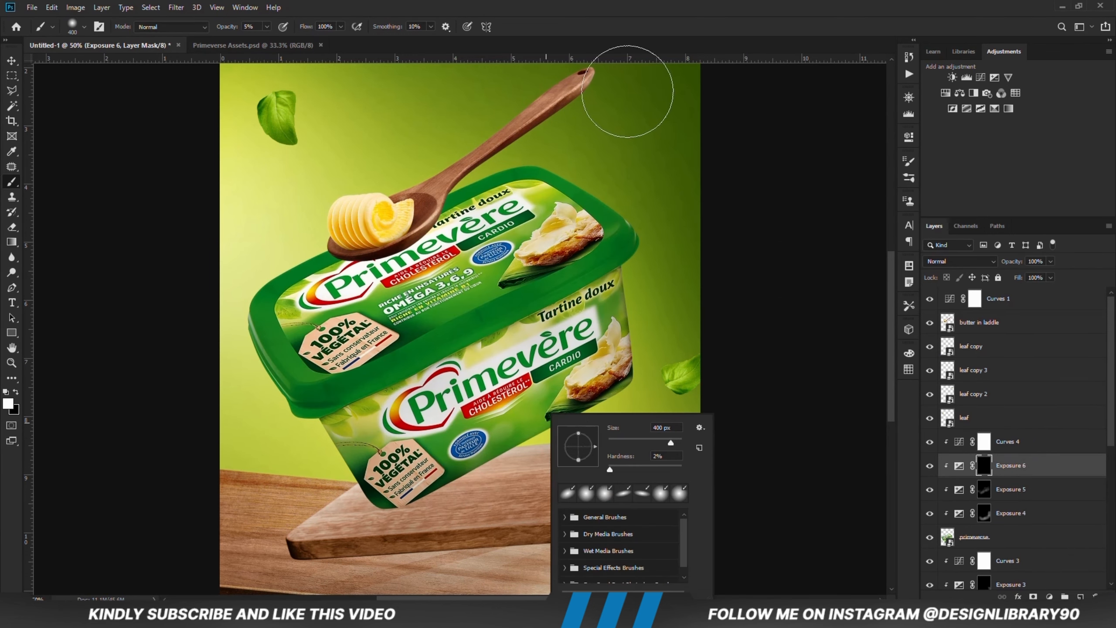
click(628, 92)
drag(601, 460, 588, 462)
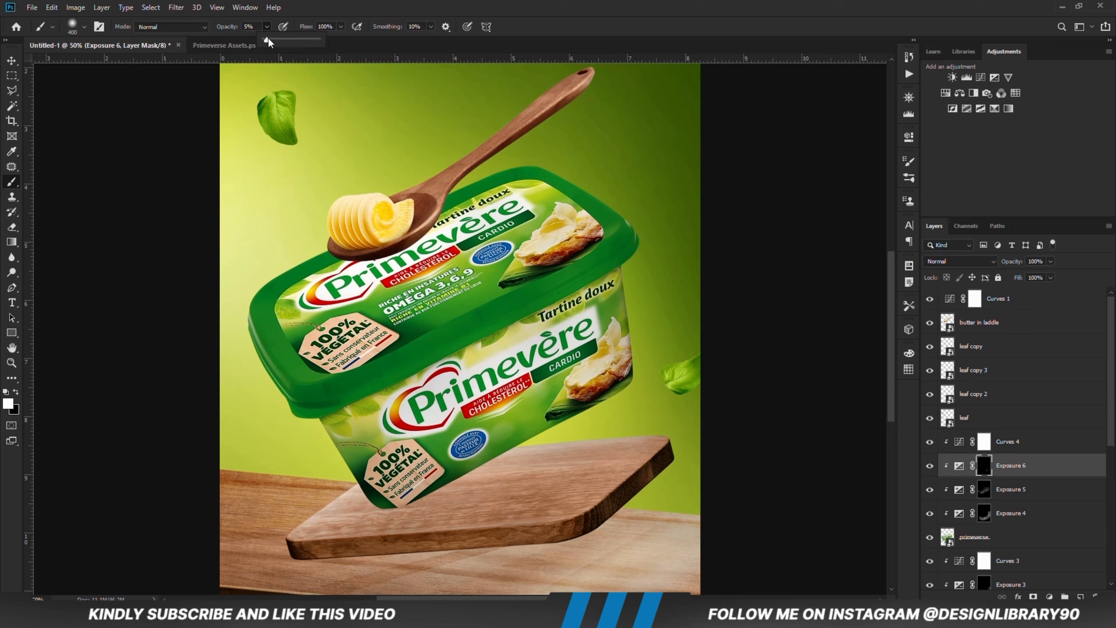
click(366, 17)
mouse_move(629, 429)
mouse_down()
mouse_move(577, 448)
mouse_move(576, 470)
mouse_move(477, 506)
mouse_up()
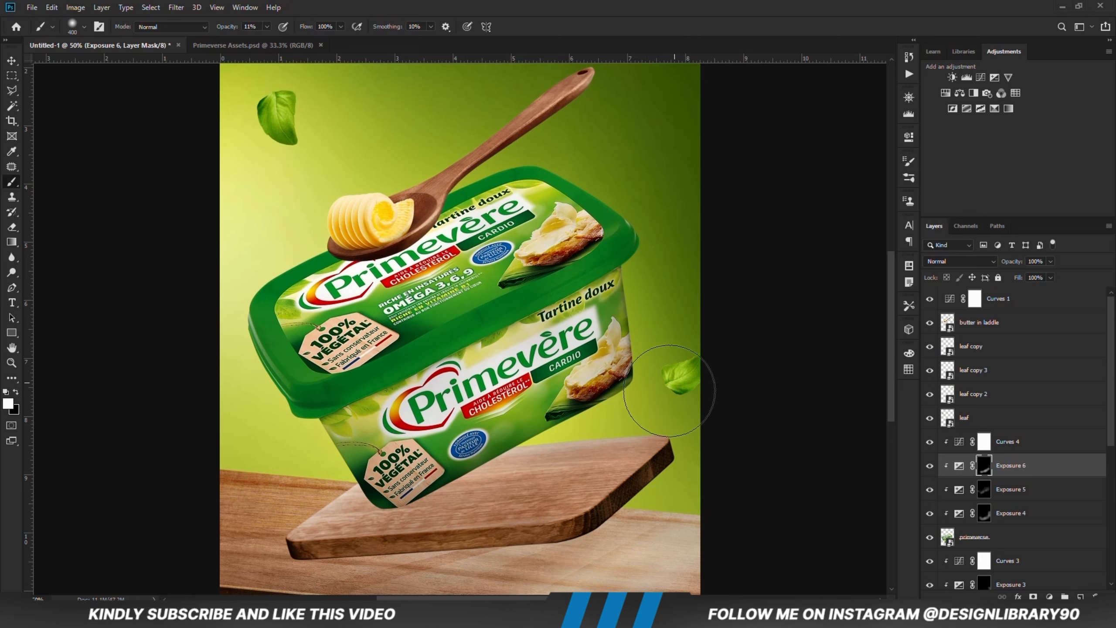
Step: Add an Exposure adjustment clipped to the tub above Exposure 6, raise its exposure strongly, and invert its mask to black
click(1049, 596)
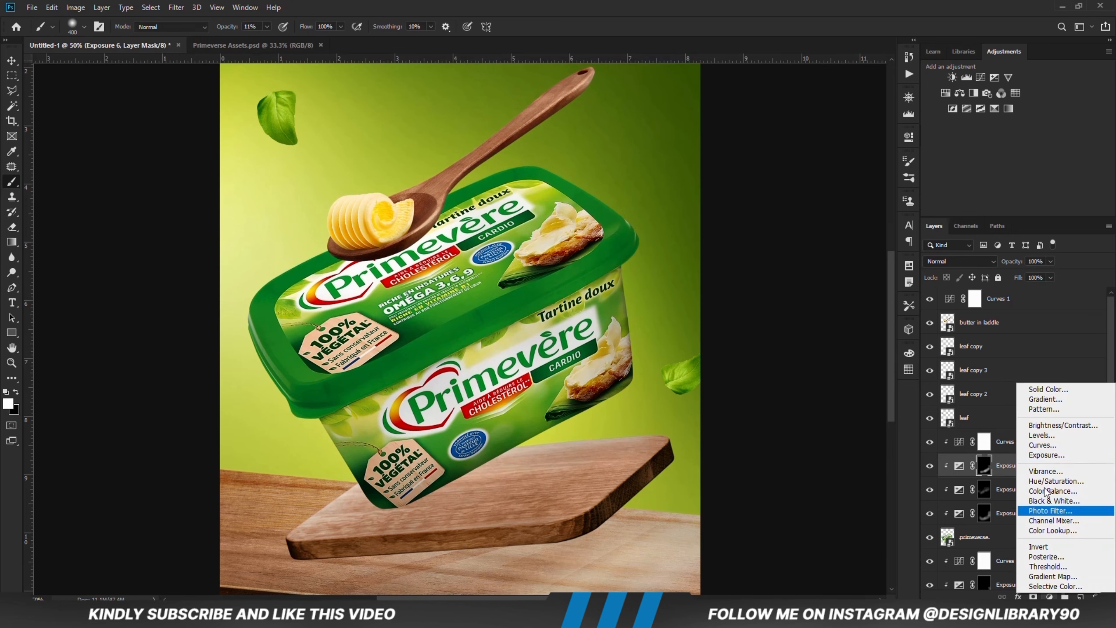
click(1041, 460)
drag(809, 199, 841, 199)
click(875, 132)
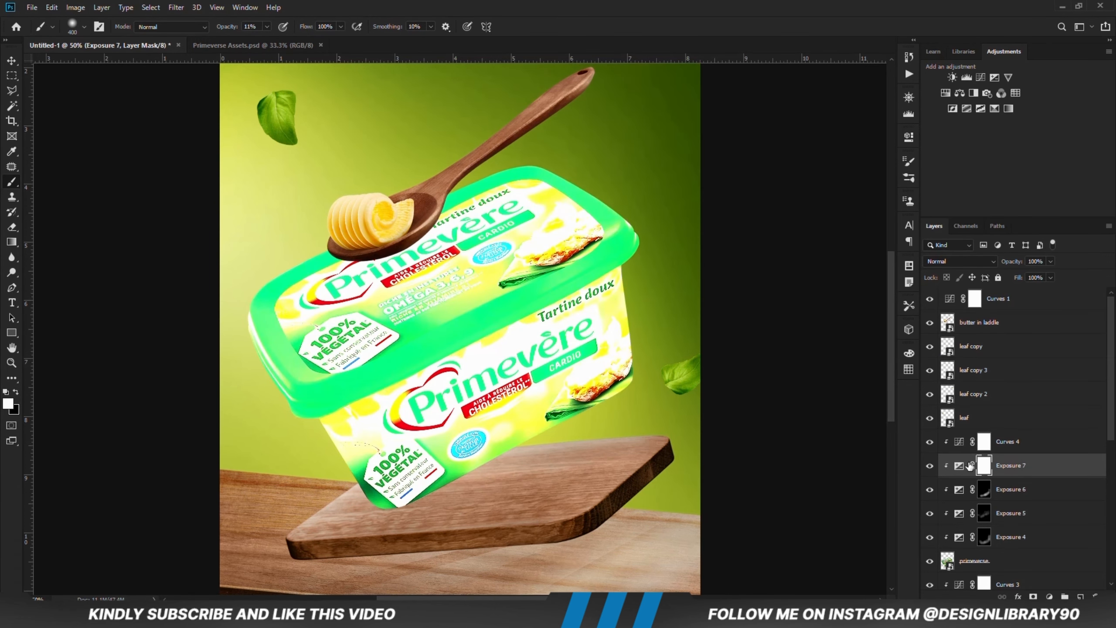
key(ctrl+i)
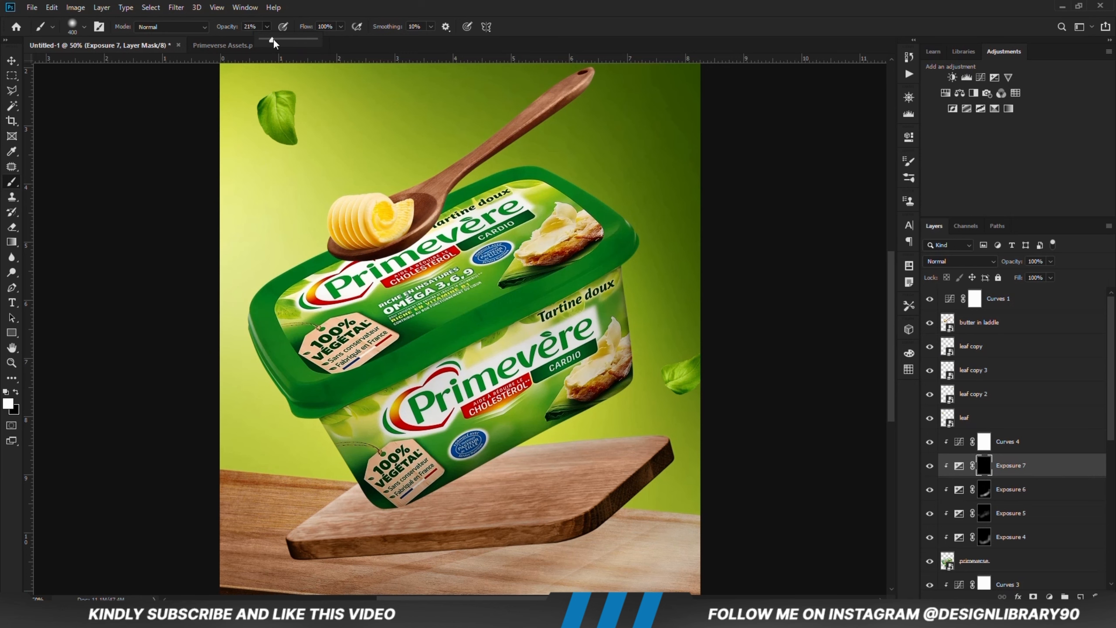
Step: Paint highlights along the lid's upper-left edge on the Exposure 7 mask at 22% brush opacity, and reduce the layer's opacity to 90%
drag(274, 43, 275, 43)
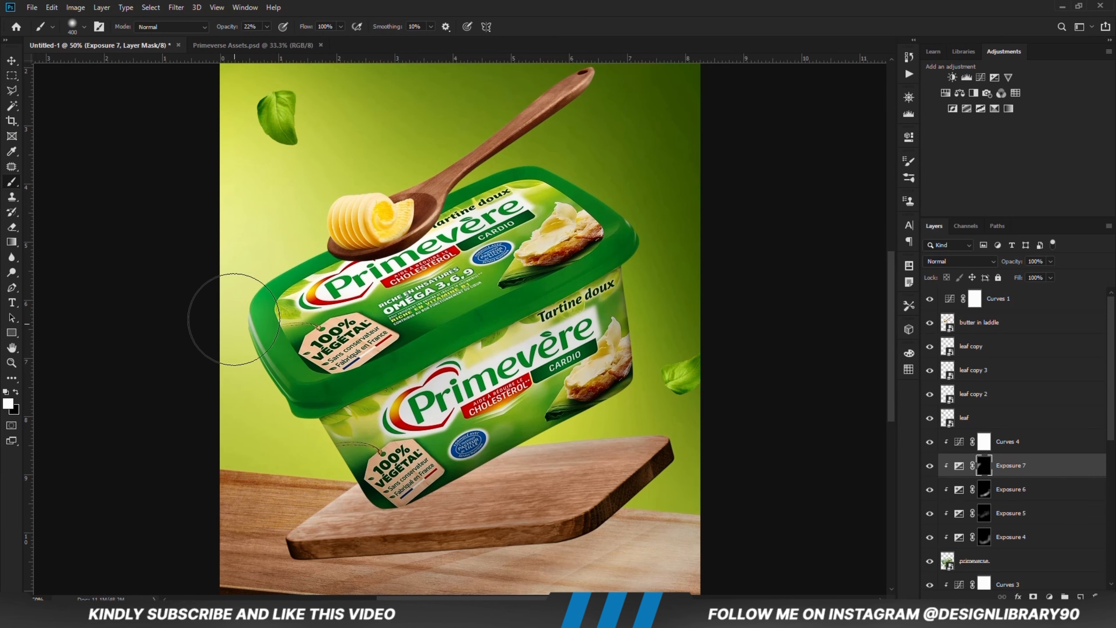
mouse_move(233, 319)
mouse_down()
mouse_move(299, 214)
mouse_move(431, 148)
mouse_up()
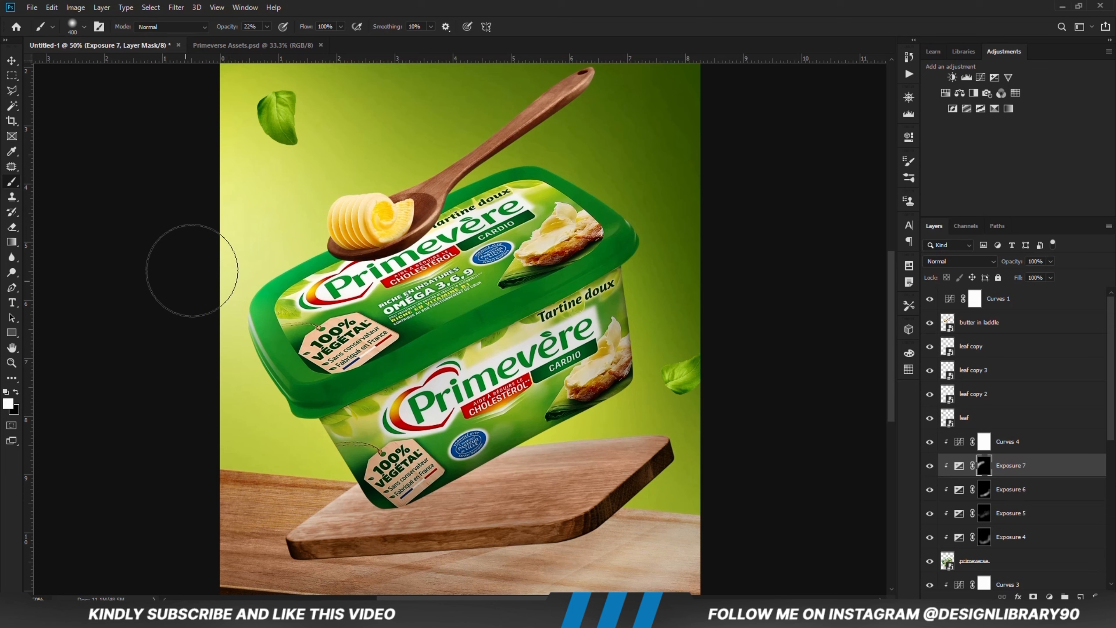
click(928, 466)
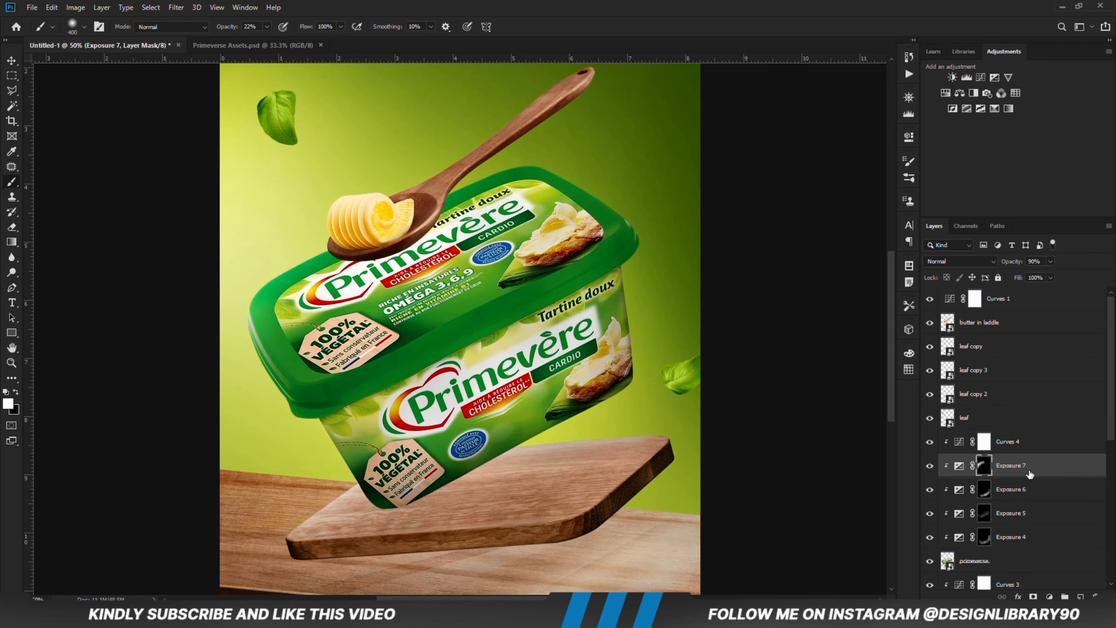
Step: Add a Solid Color fill clipped to the tub above Exposure 7, using the hex colour c0cb32 copied from the Notepad list
click(958, 466)
click(1049, 596)
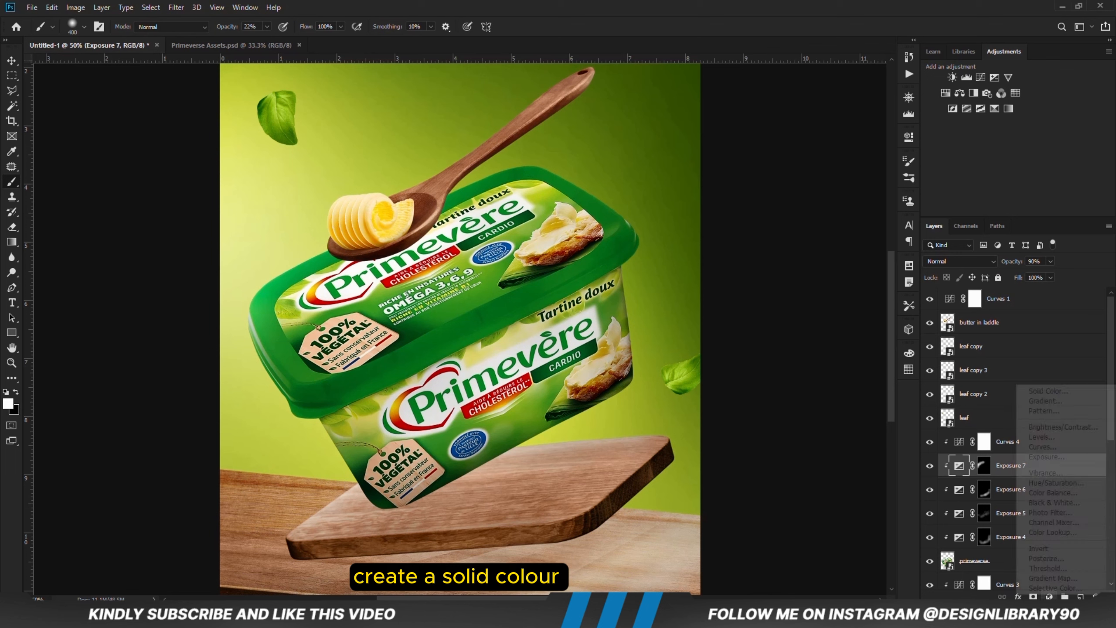
click(1052, 392)
key(alt+Tab)
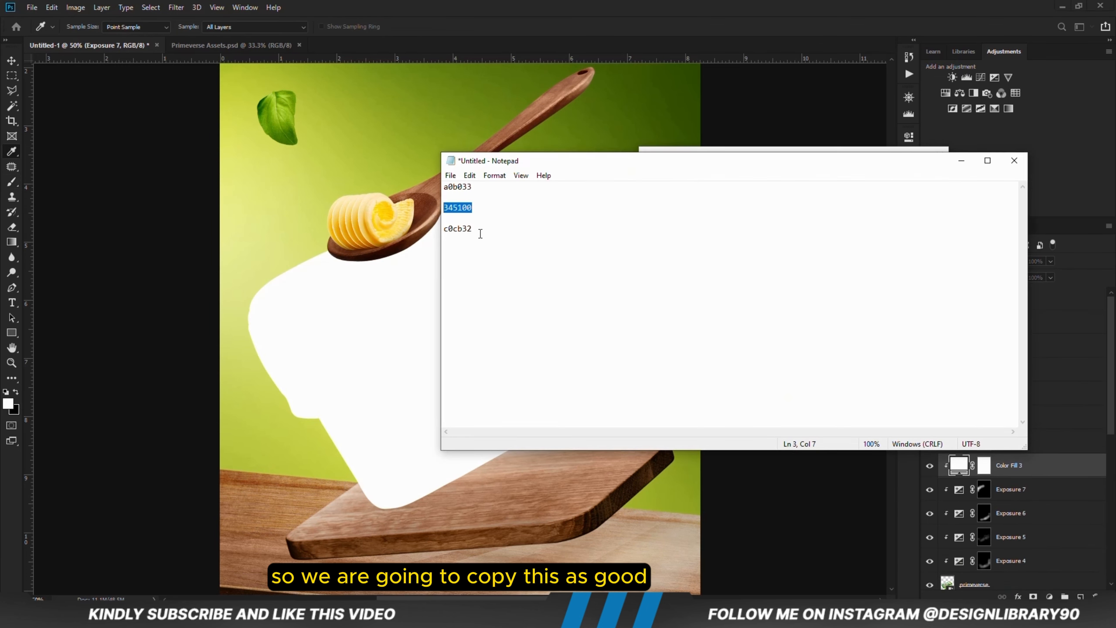
right_click(453, 227)
click(484, 260)
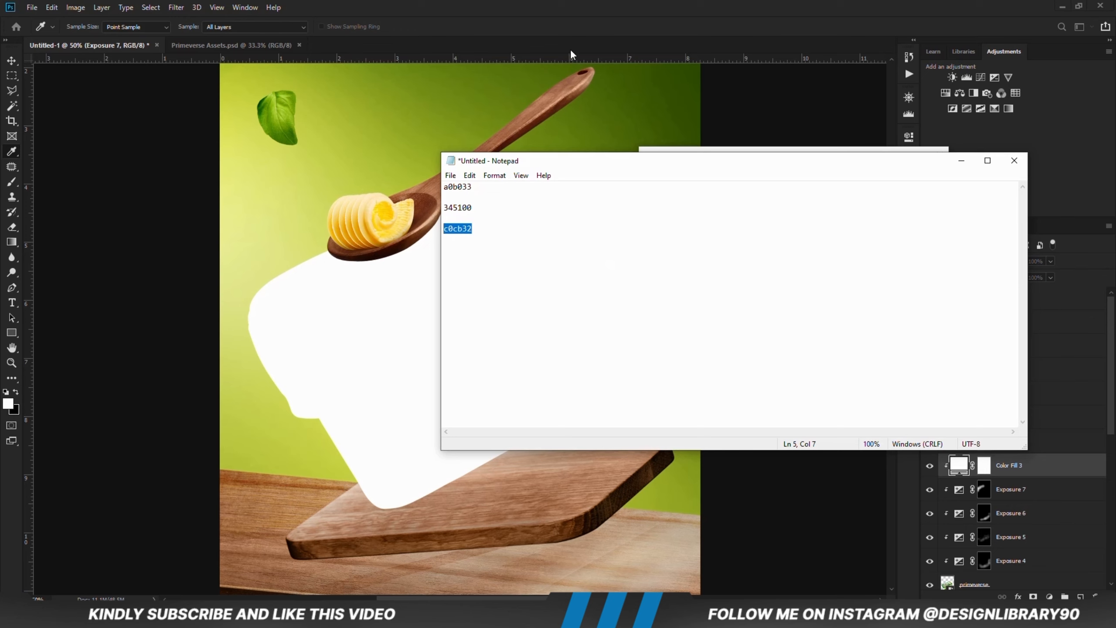
click(587, 5)
right_click(837, 365)
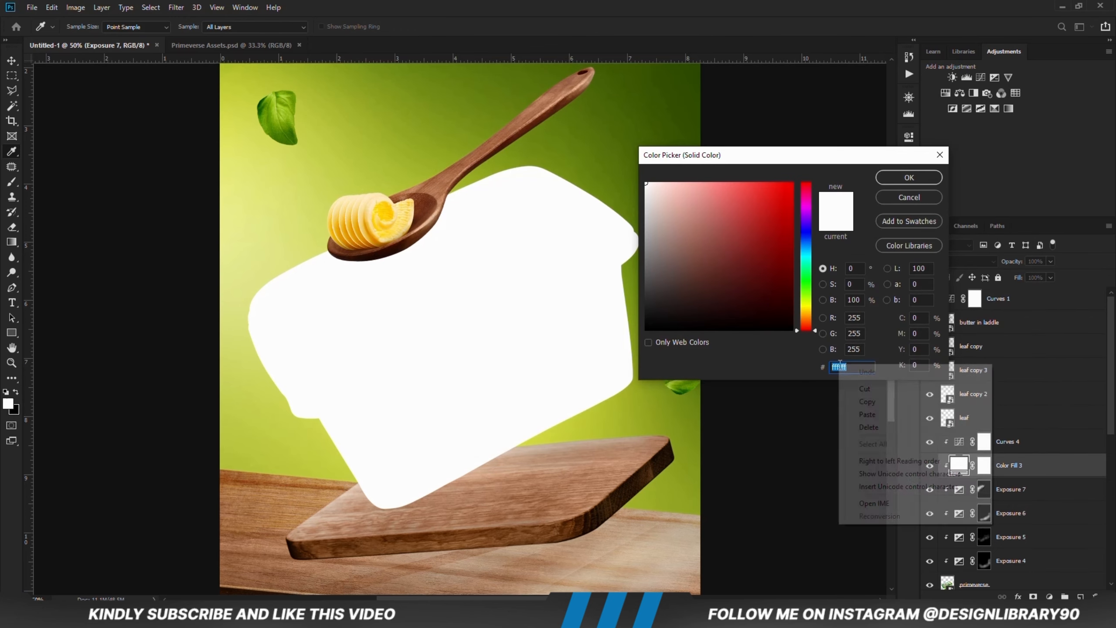
click(861, 417)
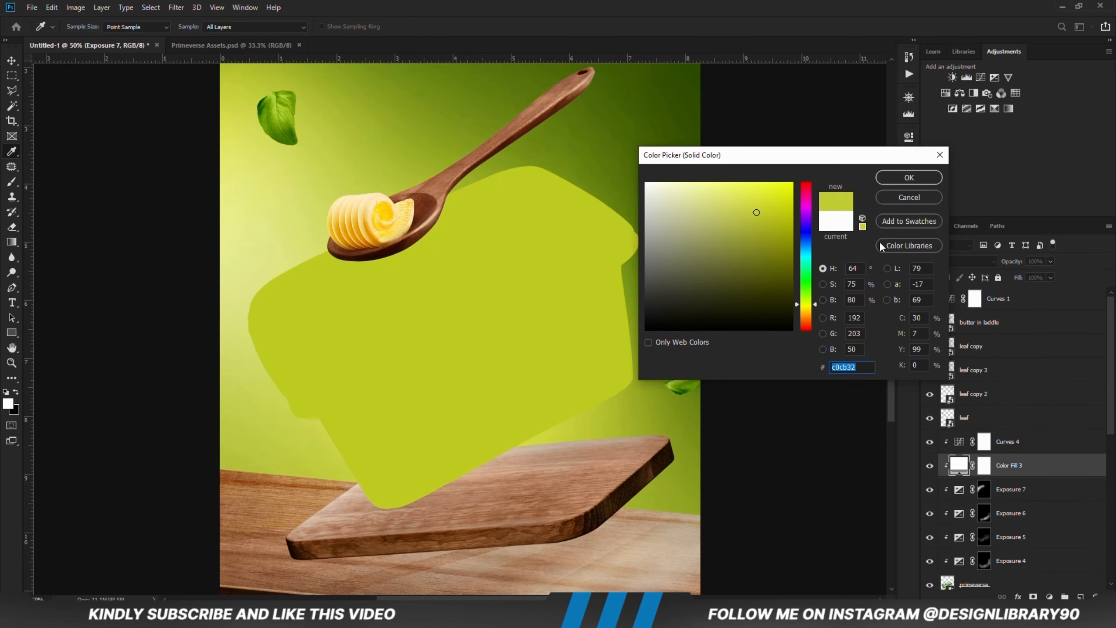
click(900, 178)
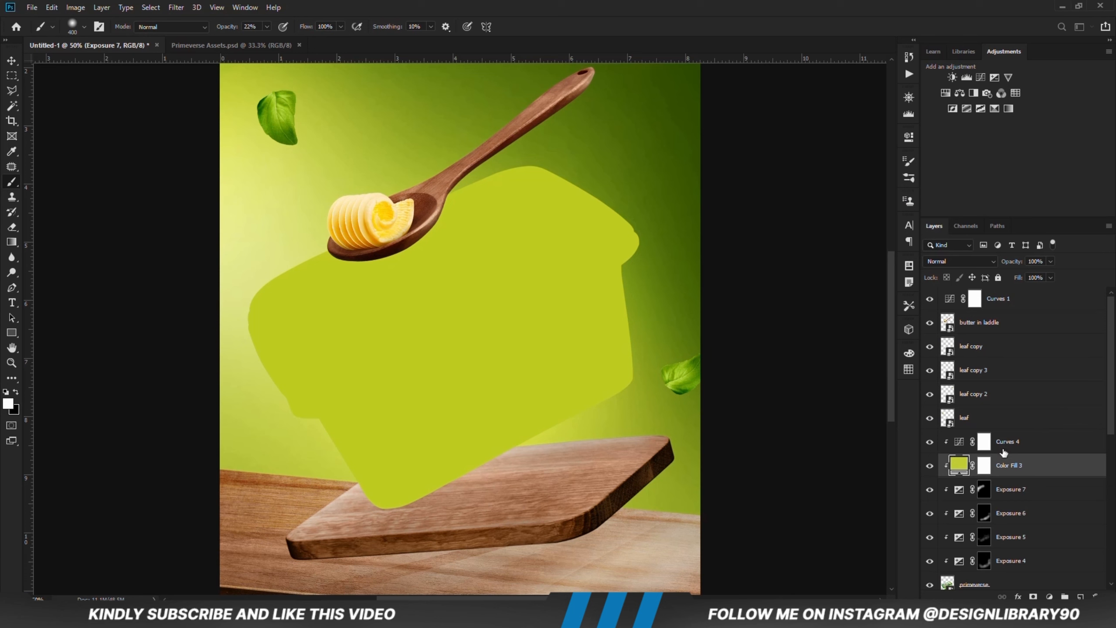
Step: Set Color Fill 3 to Linear Dodge (Add) and split its Underlying Layer Blend If shadow slider to 36/123
click(947, 261)
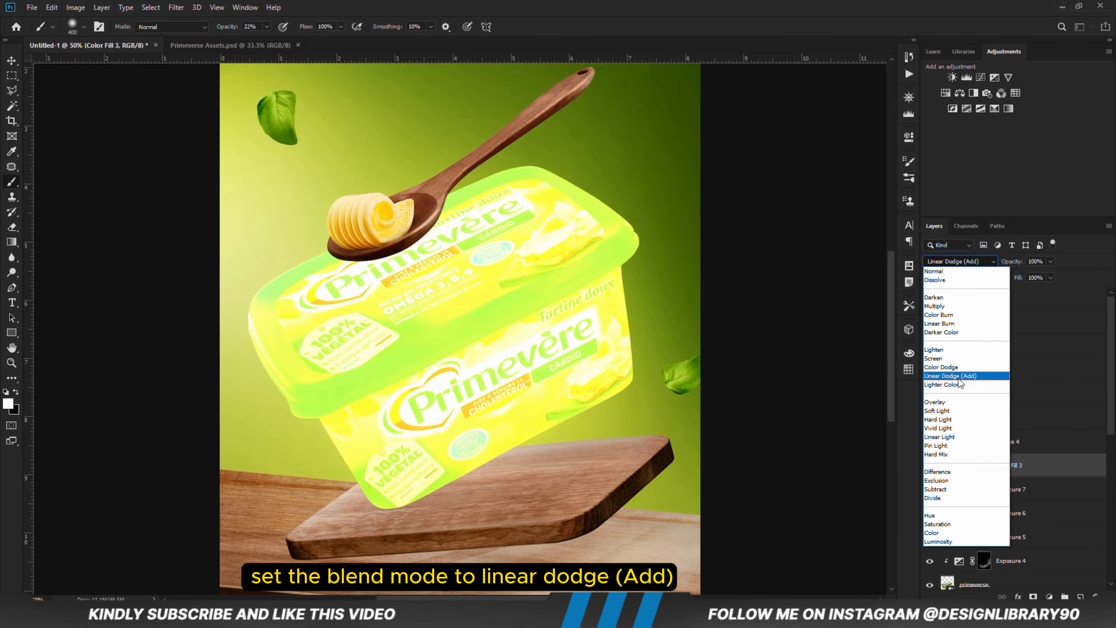
click(960, 377)
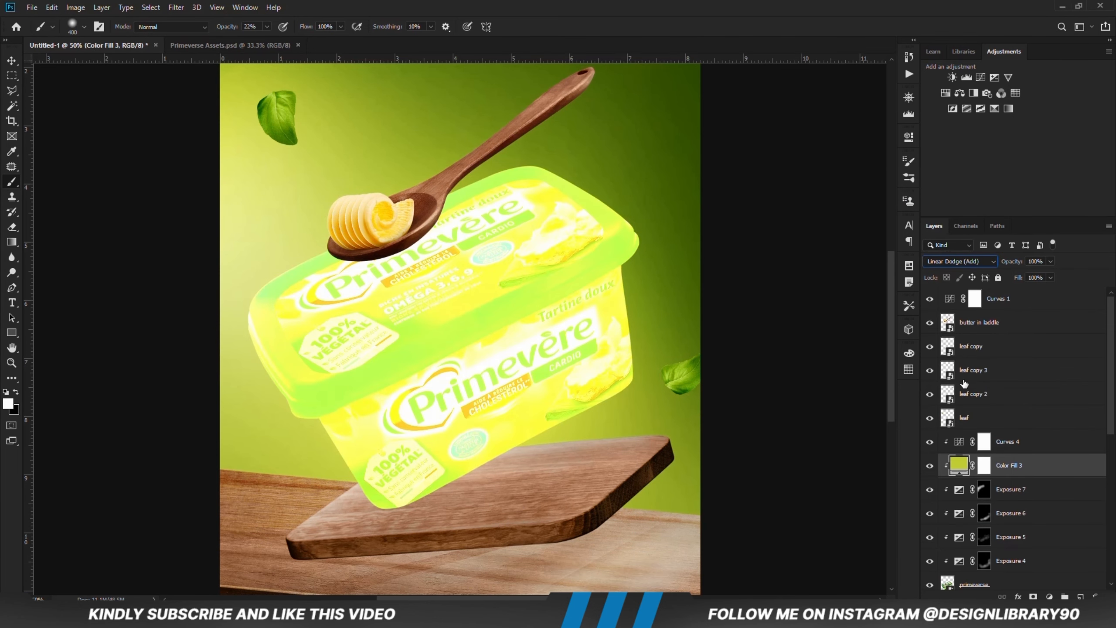
right_click(1026, 474)
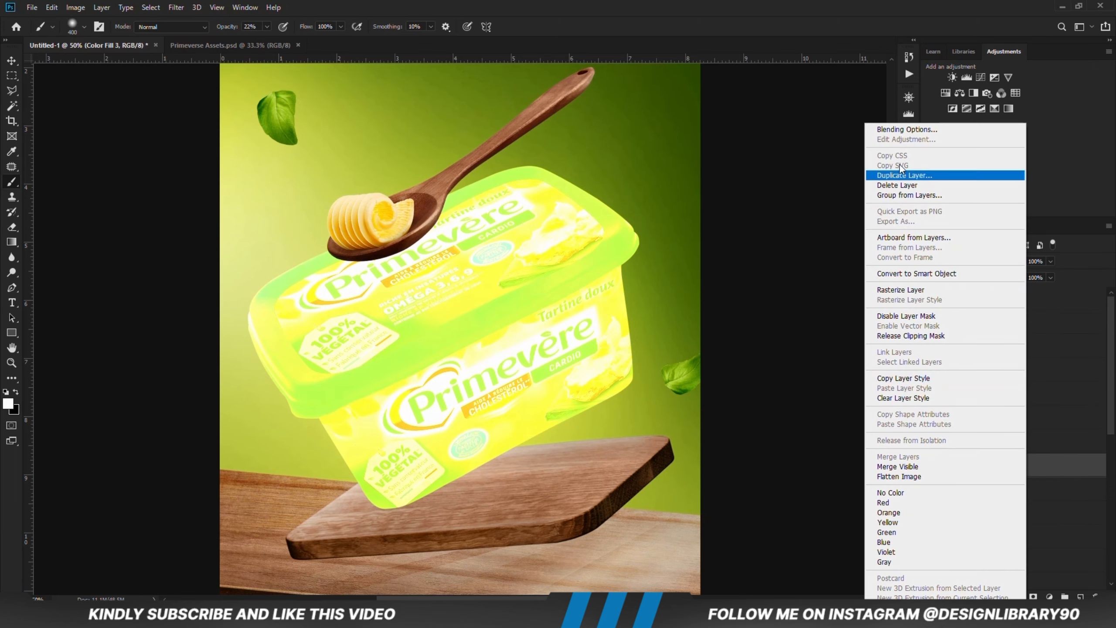
click(886, 129)
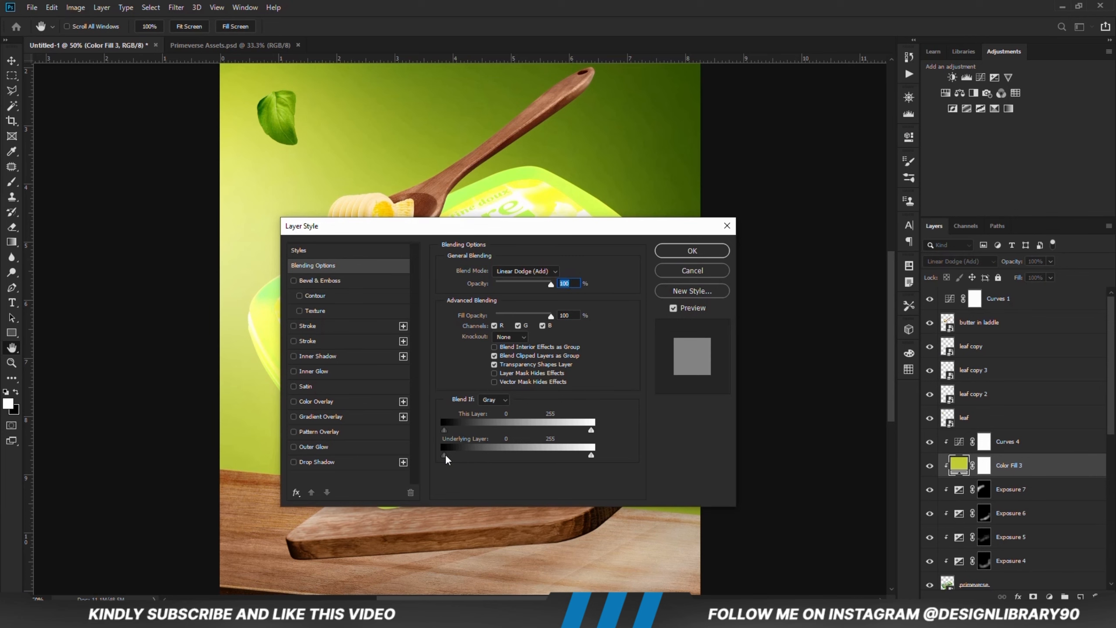
drag(446, 459, 450, 460)
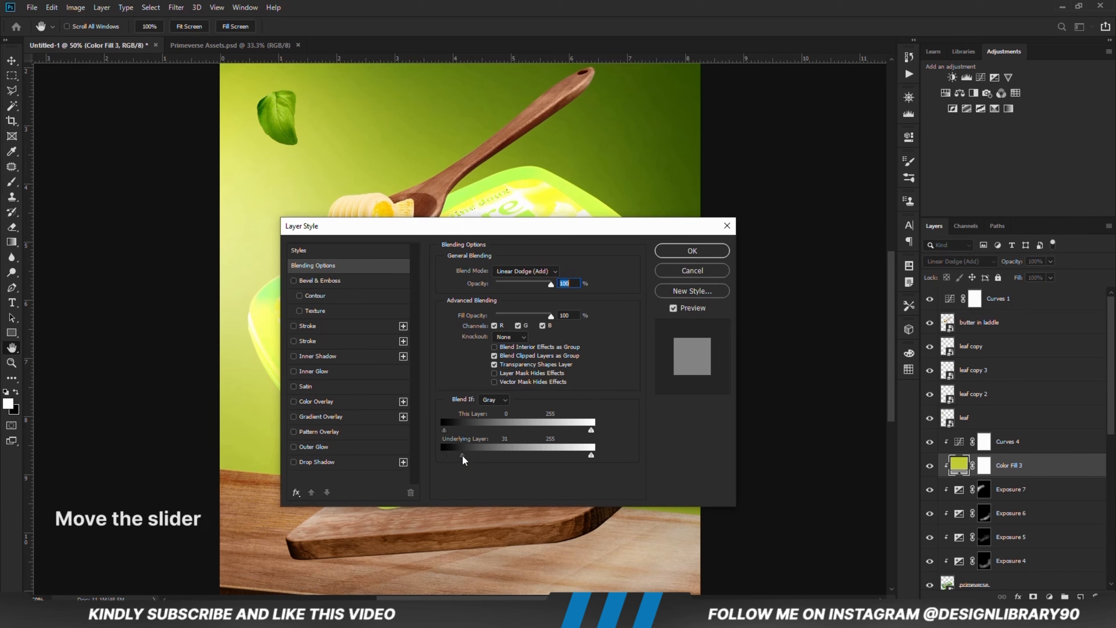
key(alt)
drag(462, 459, 466, 460)
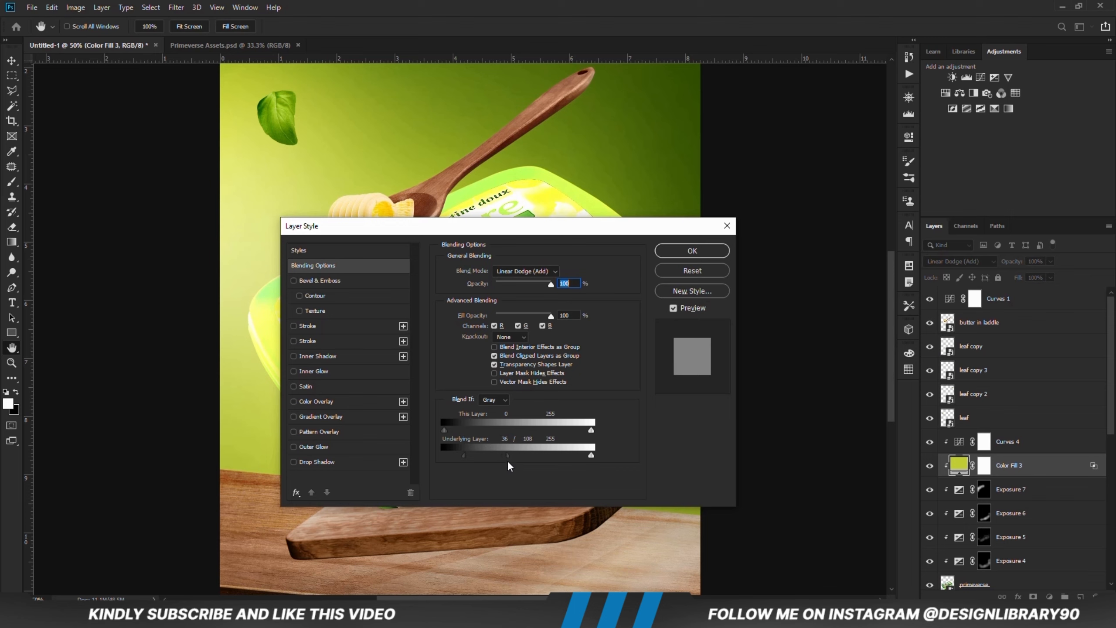
drag(509, 461, 512, 461)
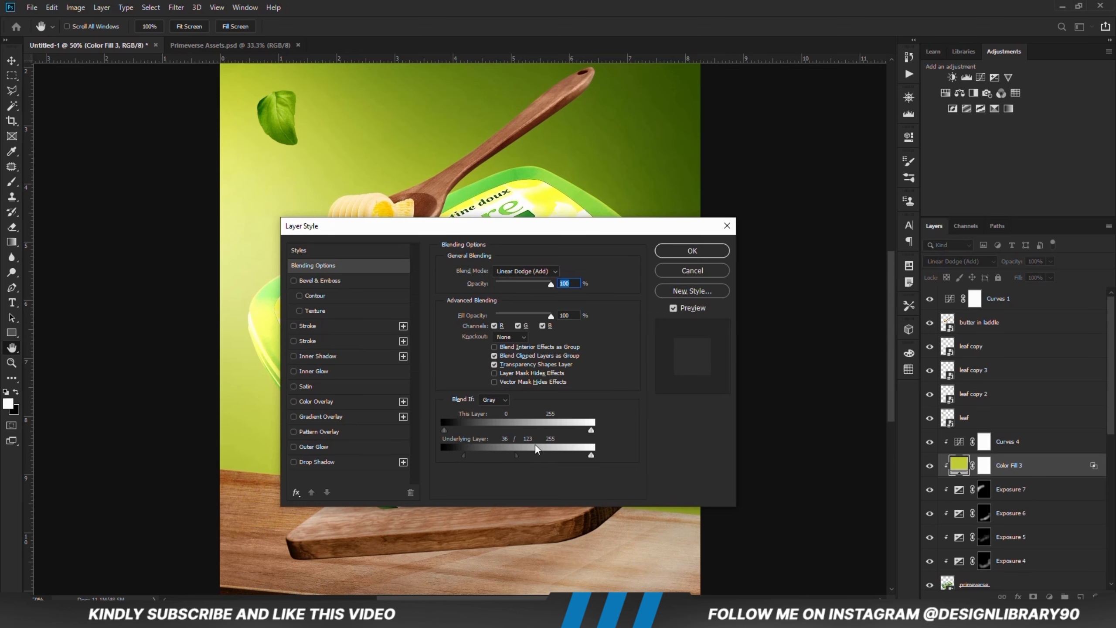
click(692, 251)
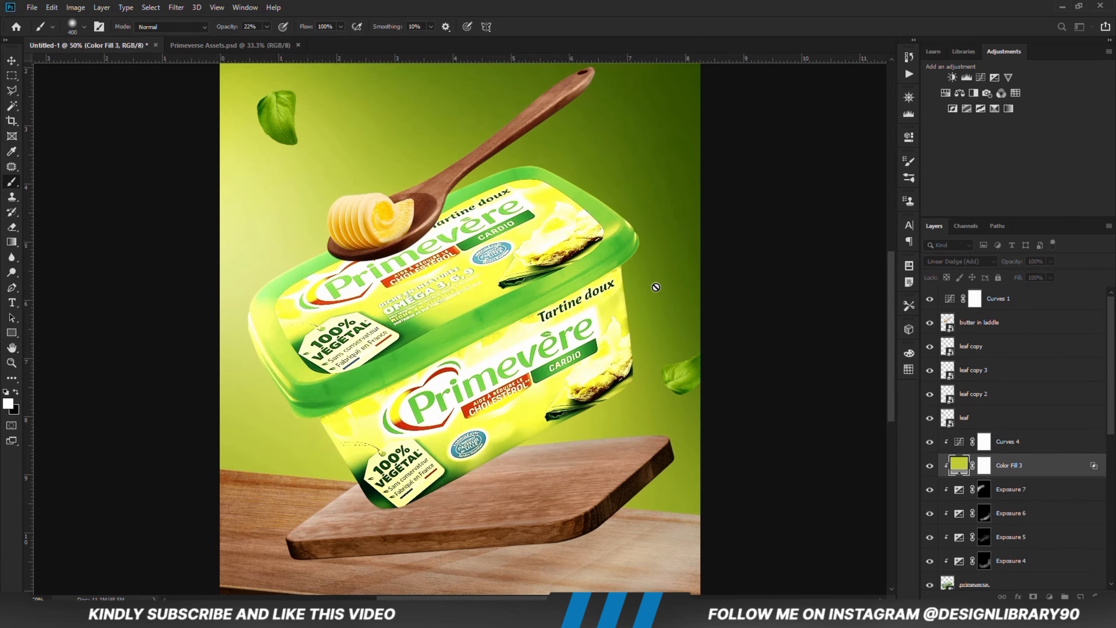
Step: Invert the Color Fill 3 mask to black and paint a rim light along the lid's upper-left edge with a harder brush at 100% opacity
click(984, 465)
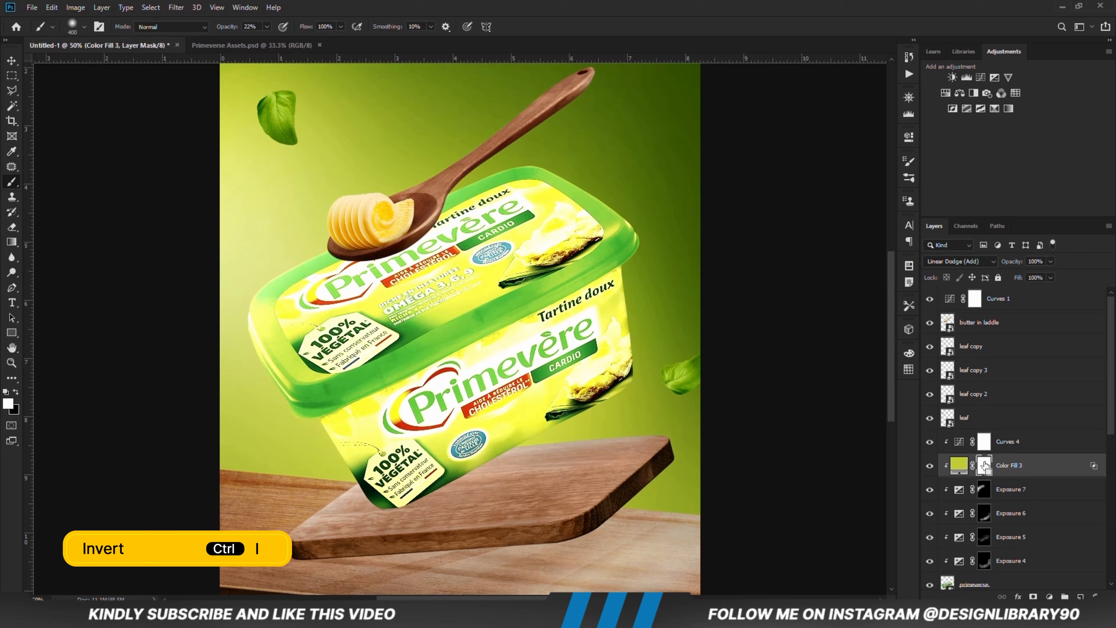
key(ctrl+i)
right_click(309, 257)
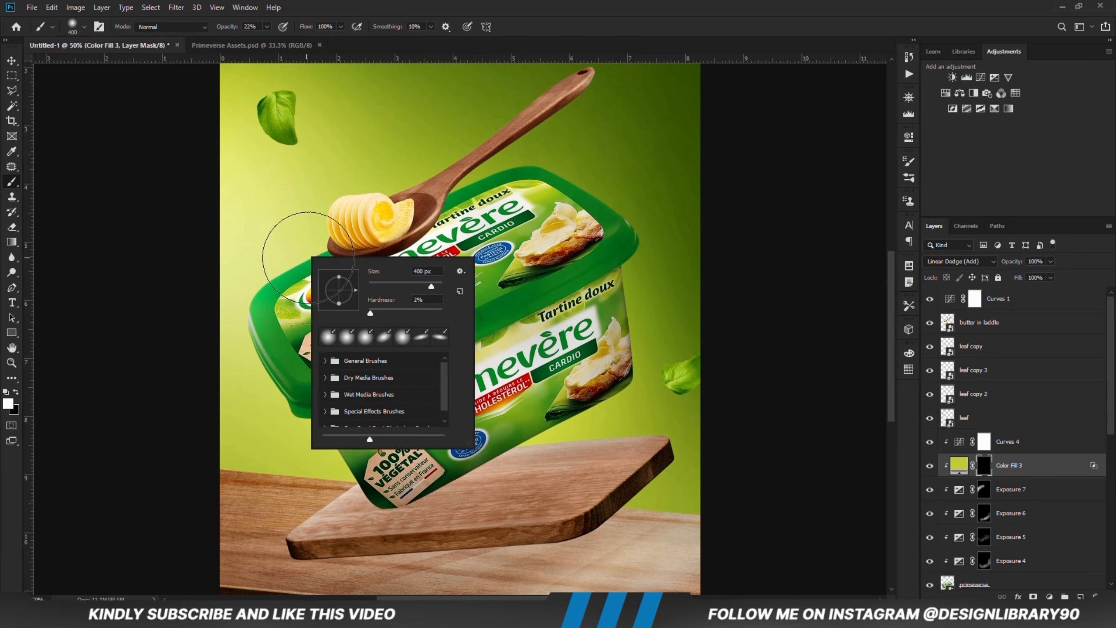
click(441, 310)
click(260, 27)
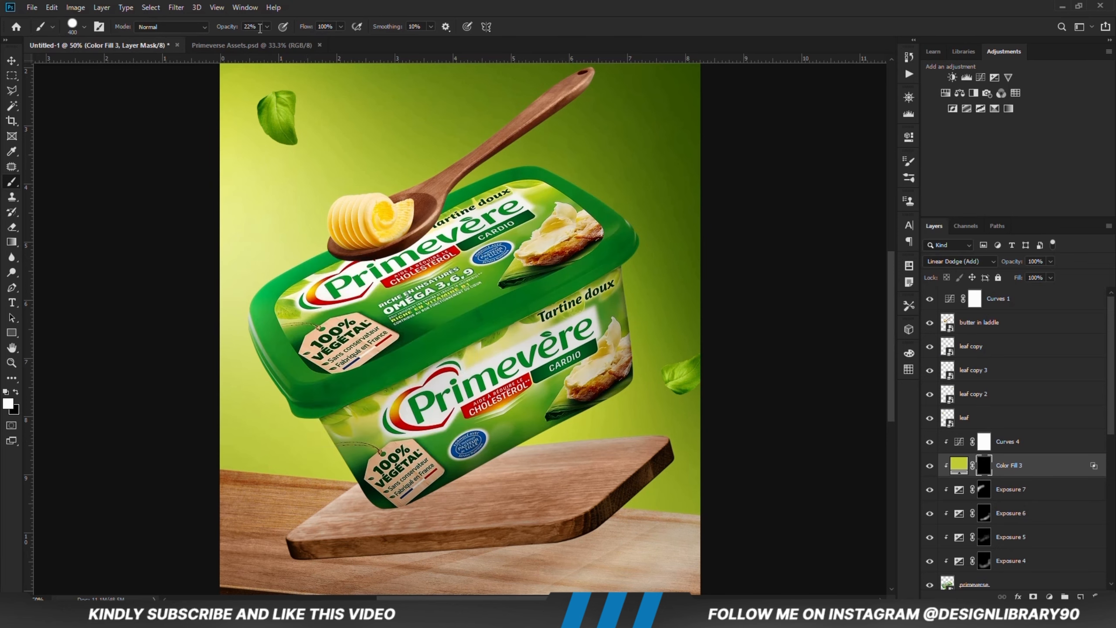
click(355, 3)
mouse_move(448, 143)
mouse_down()
mouse_move(364, 173)
mouse_move(355, 183)
mouse_move(404, 162)
mouse_move(225, 265)
mouse_move(196, 302)
mouse_move(207, 301)
mouse_move(210, 343)
mouse_move(214, 289)
mouse_move(249, 251)
mouse_move(211, 322)
mouse_move(210, 351)
mouse_move(223, 339)
mouse_move(209, 352)
mouse_move(294, 221)
mouse_up()
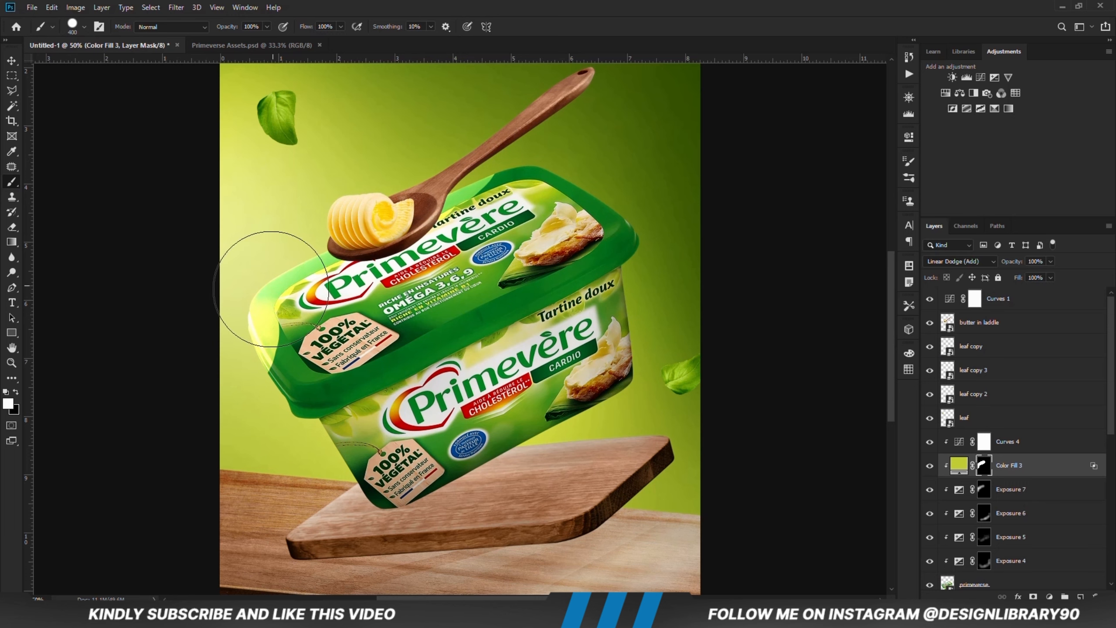
Step: Soften the rim light along the lid's left edge on the Color Fill 3 mask using a 0% hardness black brush at 46% opacity
right_click(387, 277)
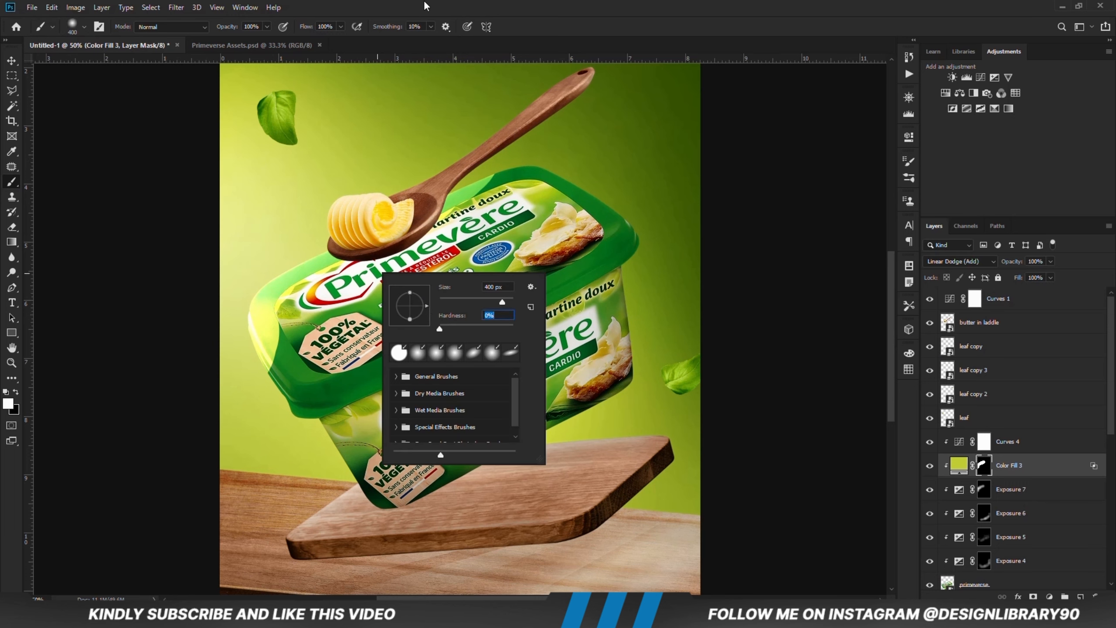
key(Return)
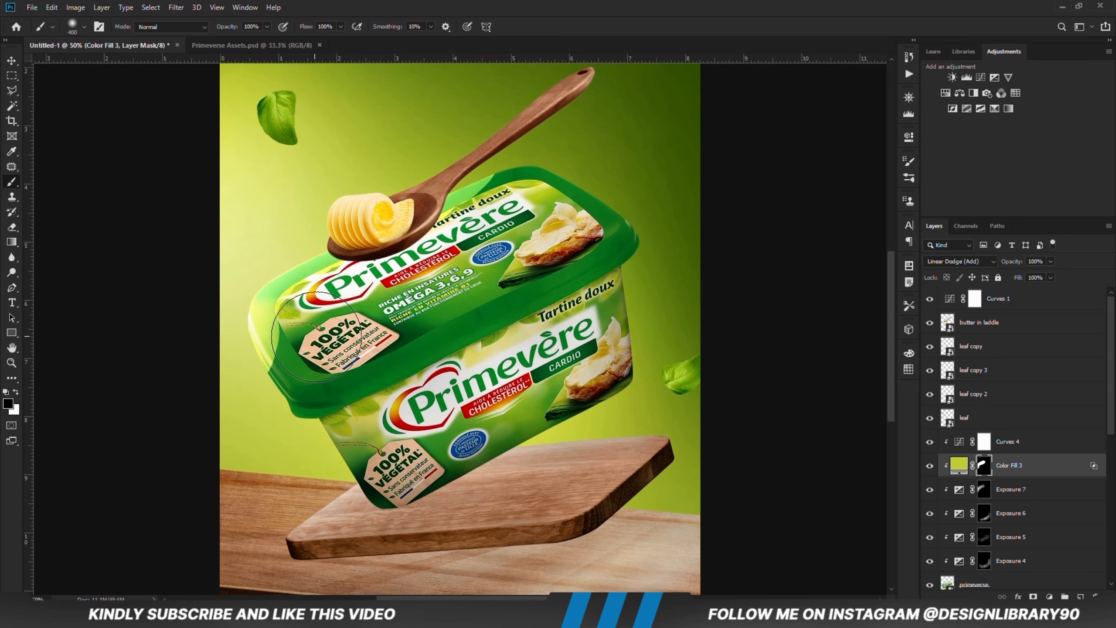
drag(240, 42, 238, 42)
key(bracketleft)
key(bracketleft)
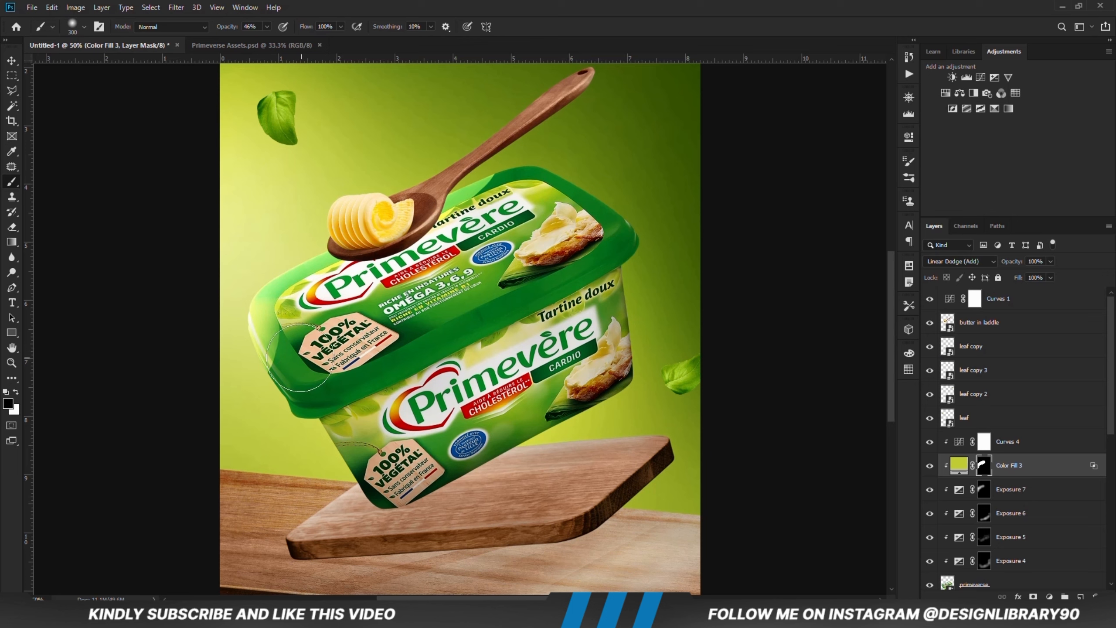
mouse_move(289, 355)
mouse_down()
mouse_move(299, 317)
mouse_move(353, 297)
mouse_move(293, 313)
mouse_move(306, 364)
mouse_up()
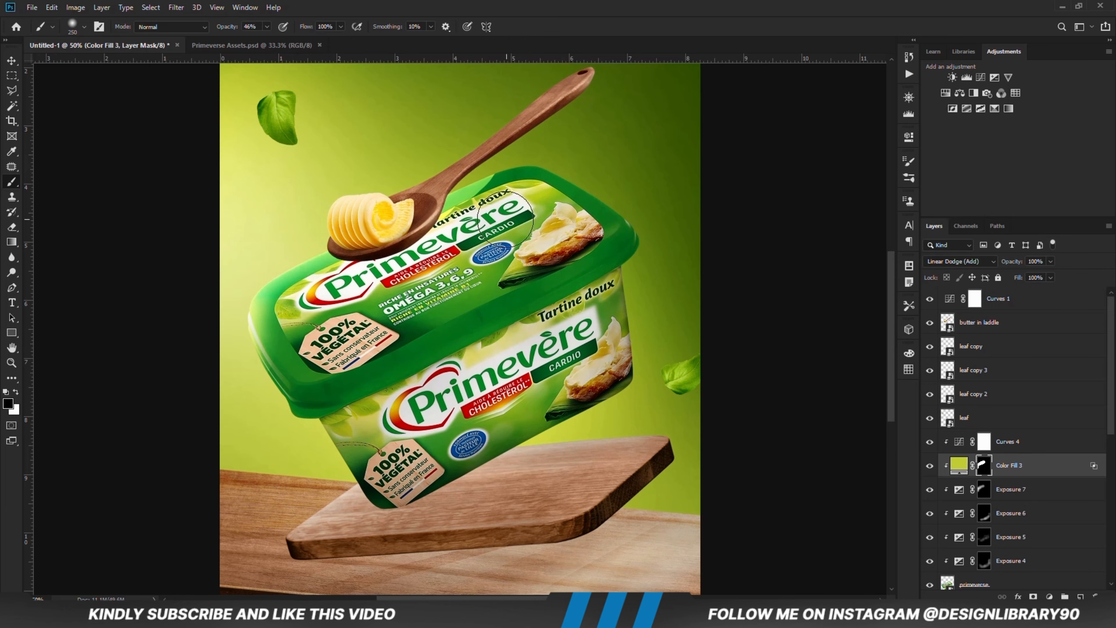
key(bracketleft)
key(bracketleft)
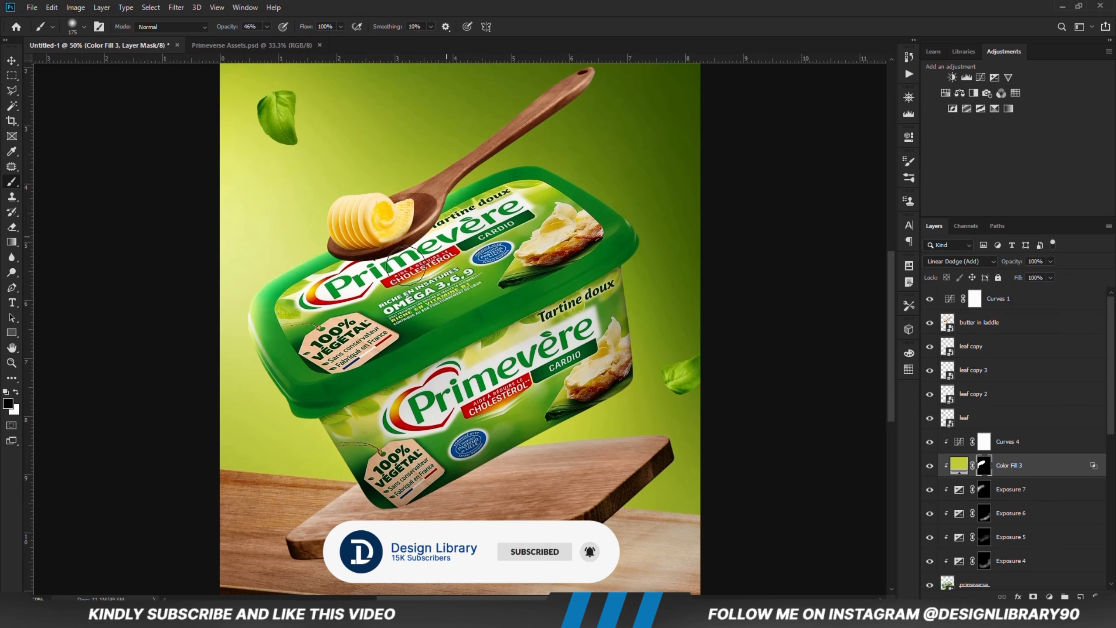
key(v)
click(148, 210)
Step: Add an Exposure adjustment with lowered exposure clipped to the butter in laddle layer, and invert its mask to black
click(456, 169)
click(929, 323)
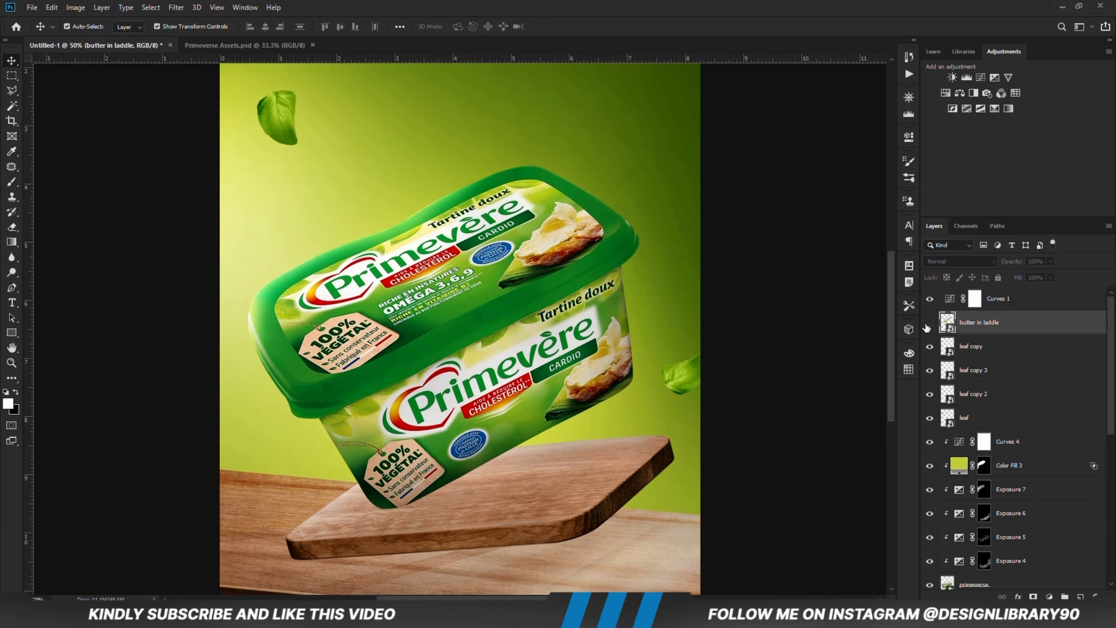
click(929, 323)
click(1049, 596)
click(1053, 456)
click(806, 328)
drag(807, 200, 757, 200)
click(864, 132)
key(ctrl+i)
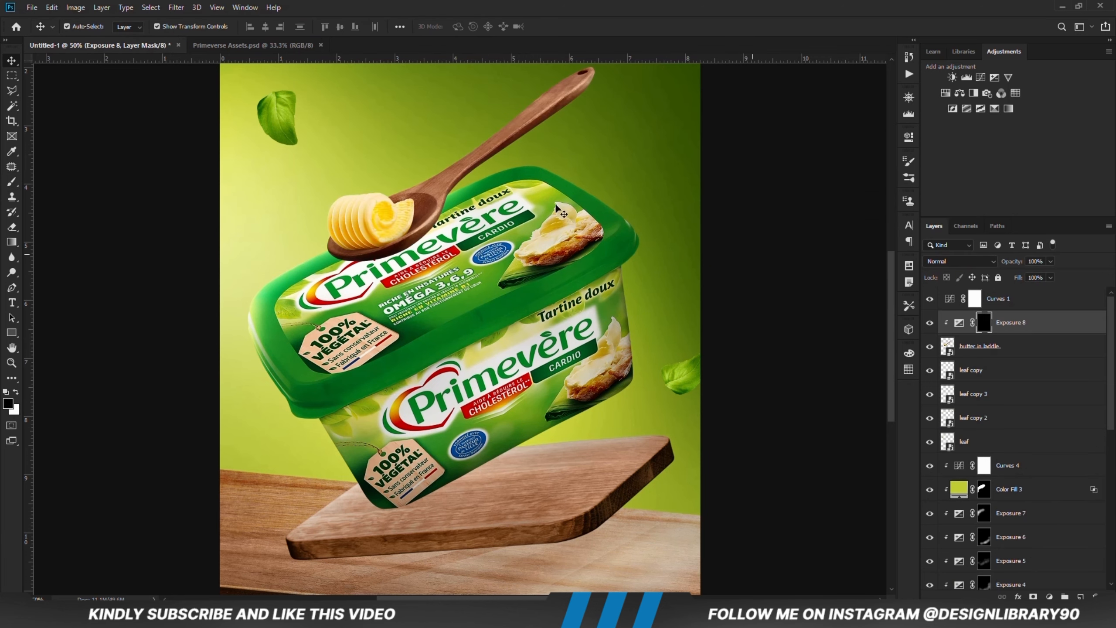
Step: Paint shading along the wooden spoon's handle on the Exposure 8 mask with a 300 px white brush at 10% opacity
click(12, 181)
key(x)
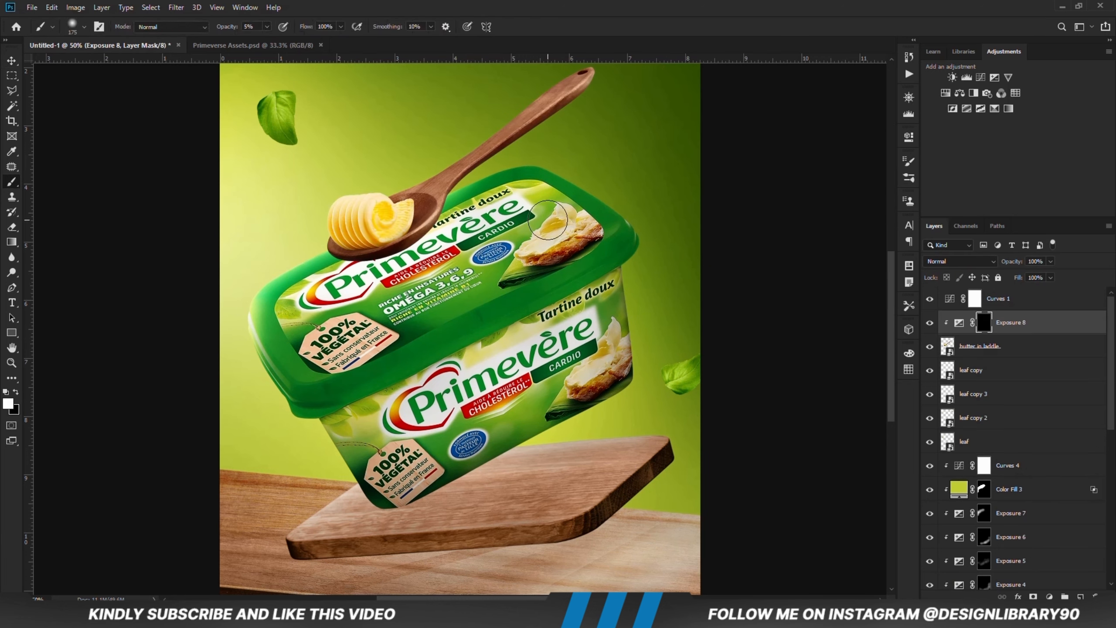
key(bracketright)
key(bracketright)
key(bracketright)
key(1)
mouse_move(611, 96)
mouse_down()
mouse_move(413, 220)
mouse_move(555, 134)
mouse_up()
Step: Add a second clipped Exposure adjustment at +2.50 above Exposure 8 and invert its mask to black
click(1049, 596)
click(1053, 456)
click(803, 330)
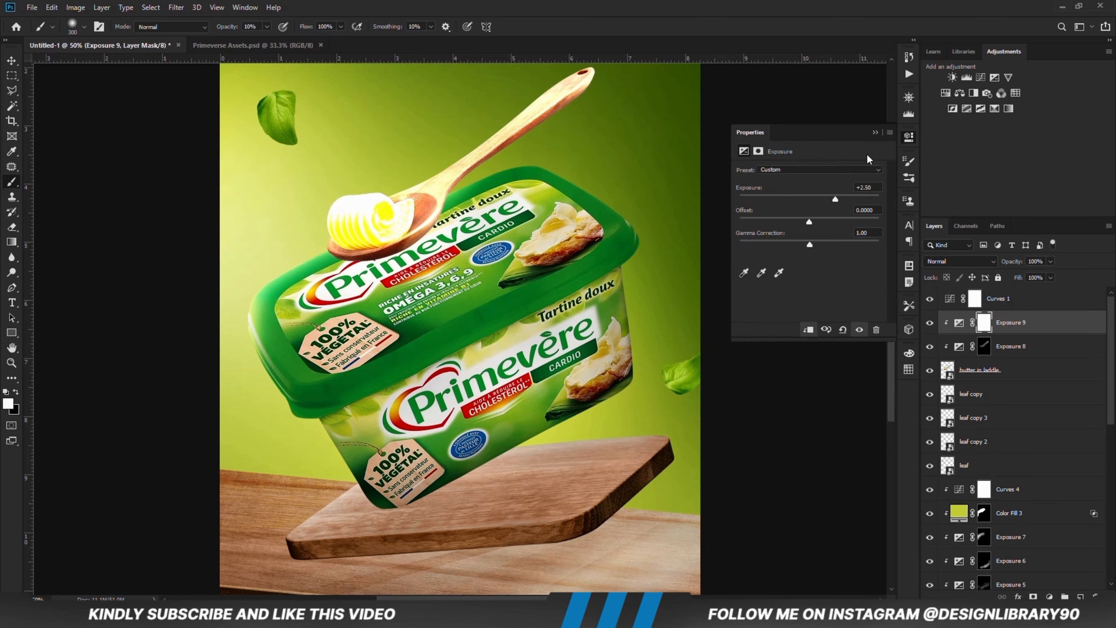
key(ctrl+i)
Step: Paint highlights along the upper-left side of the spoon and butter on the Exposure 9 mask at 35% brush opacity
drag(267, 26, 284, 40)
mouse_move(387, 167)
mouse_down()
mouse_move(417, 135)
mouse_move(516, 74)
mouse_up()
drag(516, 75, 269, 249)
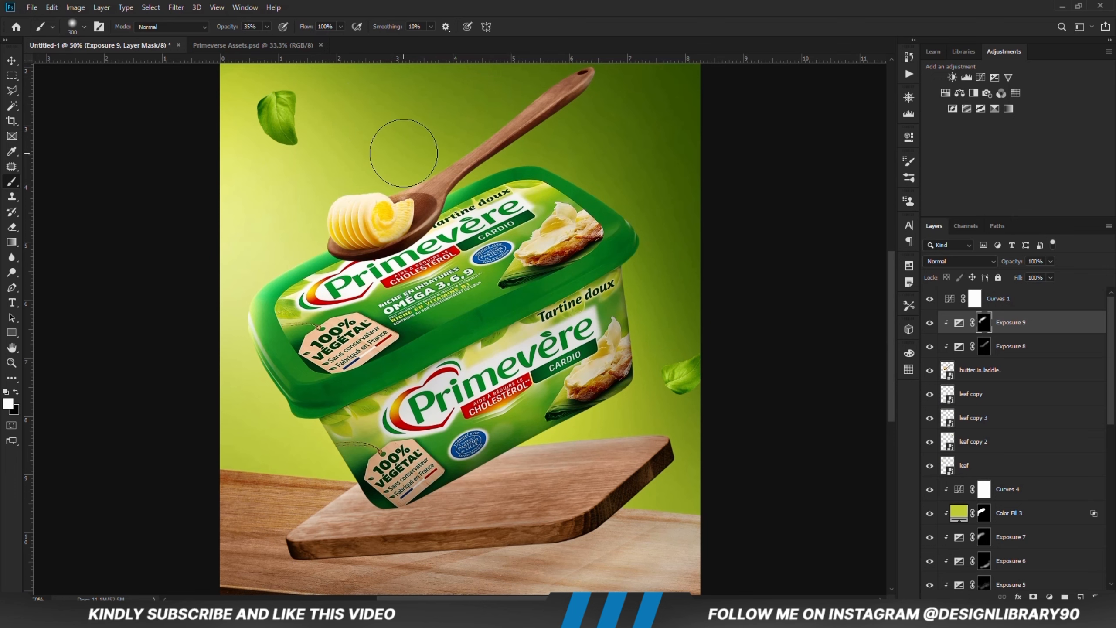
key(x)
key(v)
click(121, 250)
key(x)
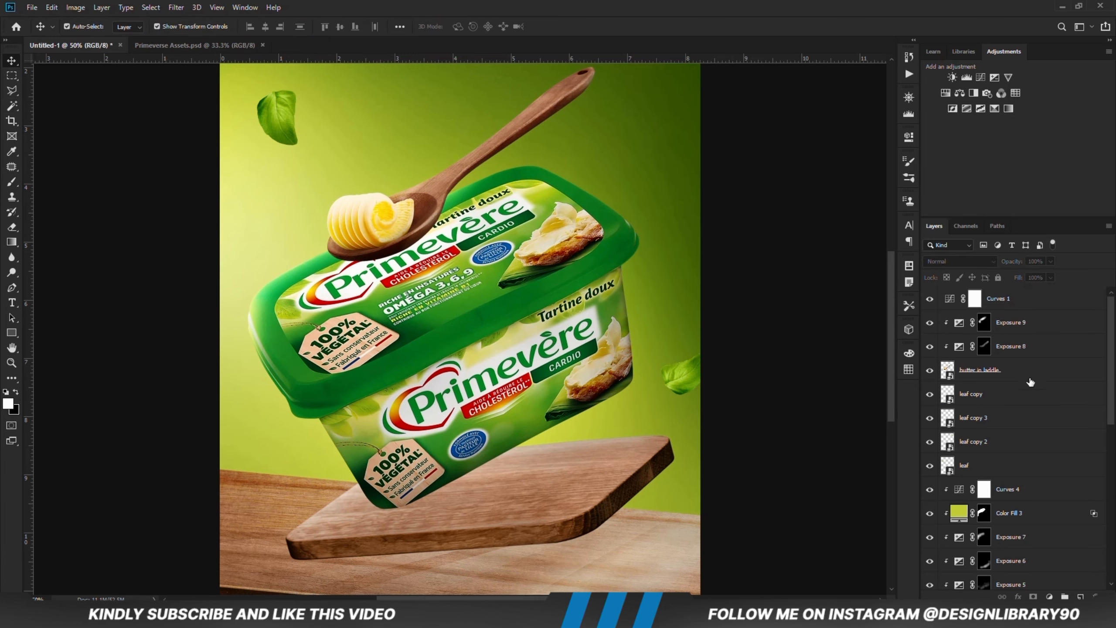
Step: Create a new empty layer directly beneath the butter in laddle layer, above leaf copy
click(1003, 381)
click(1015, 402)
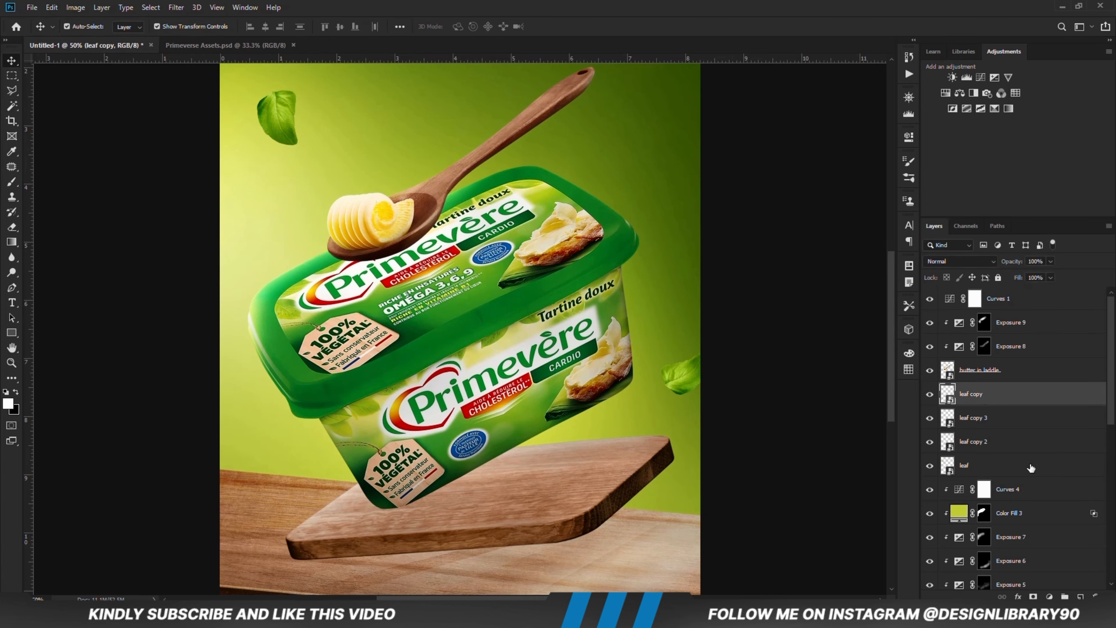
key(ctrl+shift+alt+n)
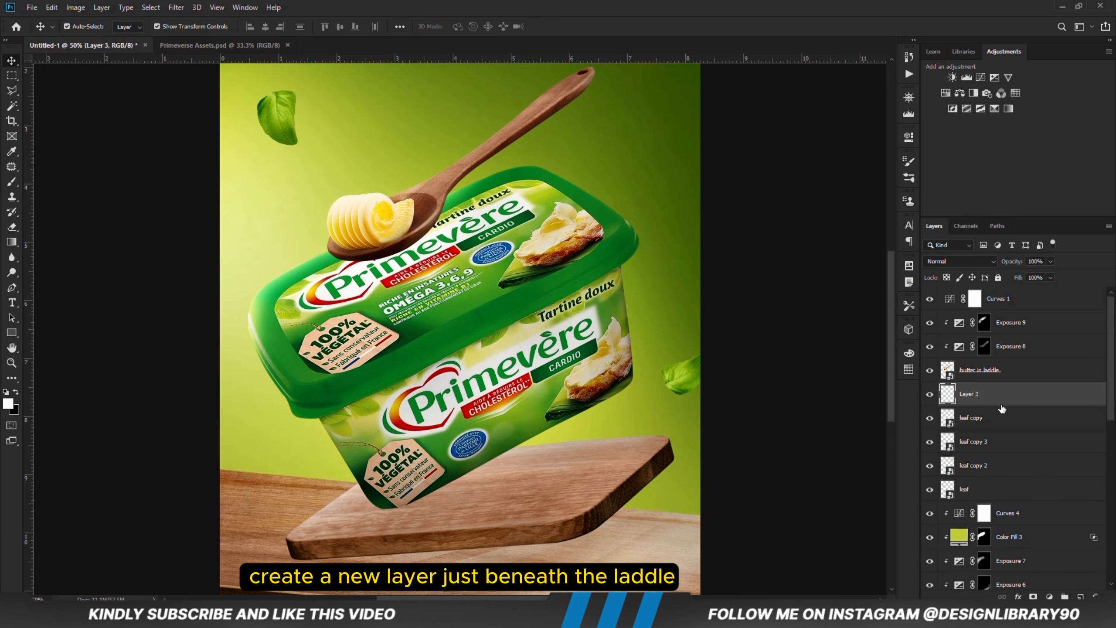
Step: Flatten the soft 300 px brush tip to 18% roundness and tilt its angle to match the spoon's slope
right_click(12, 181)
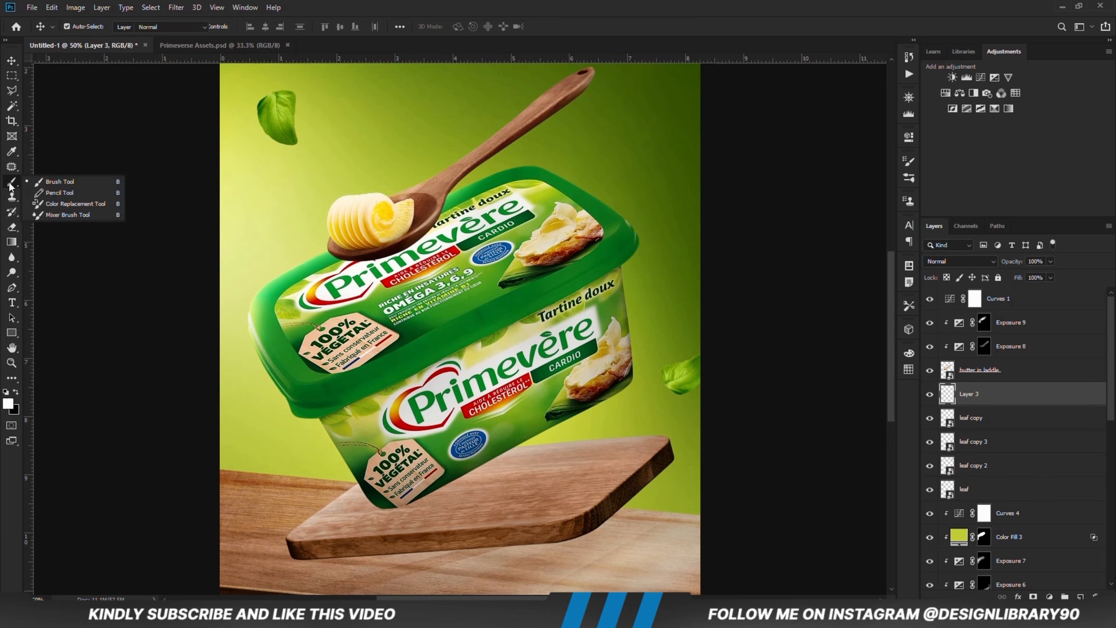
click(54, 180)
right_click(439, 286)
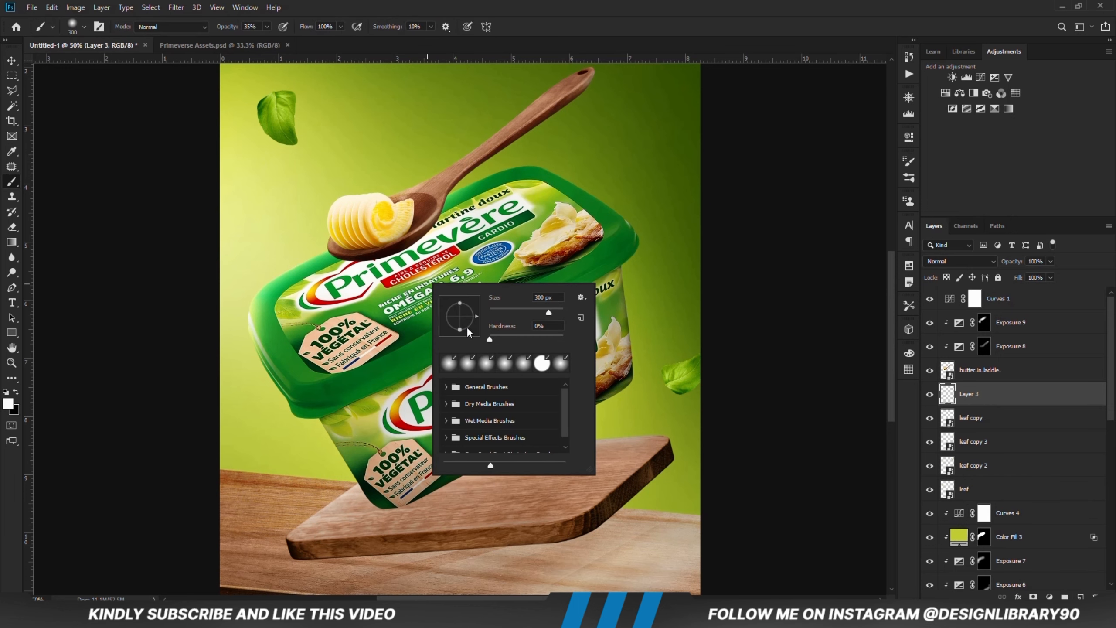
click(577, 8)
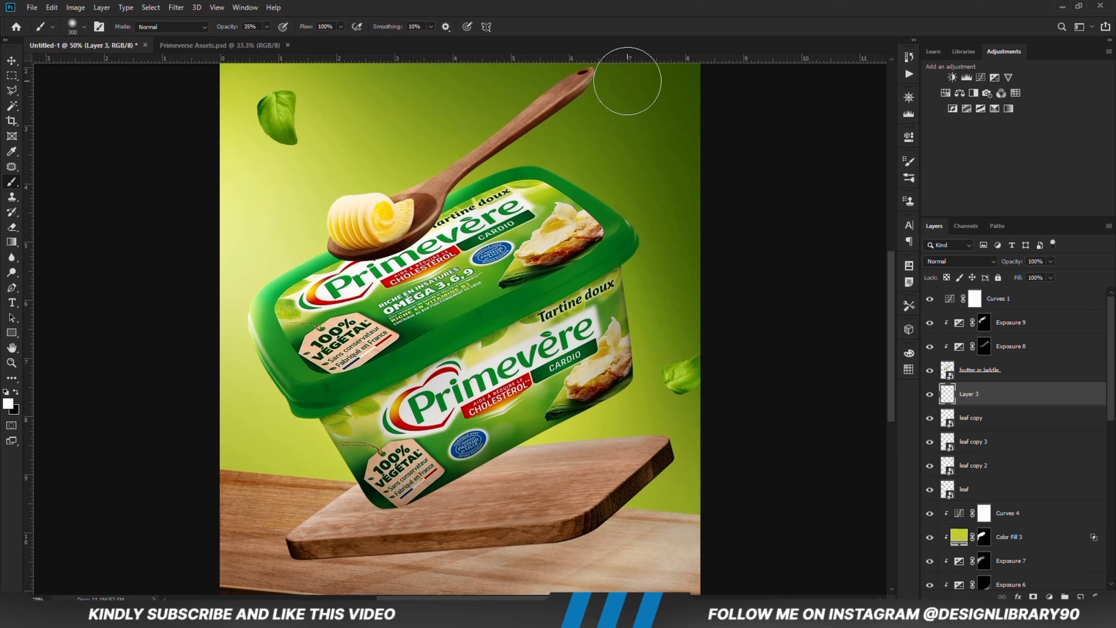
click(907, 163)
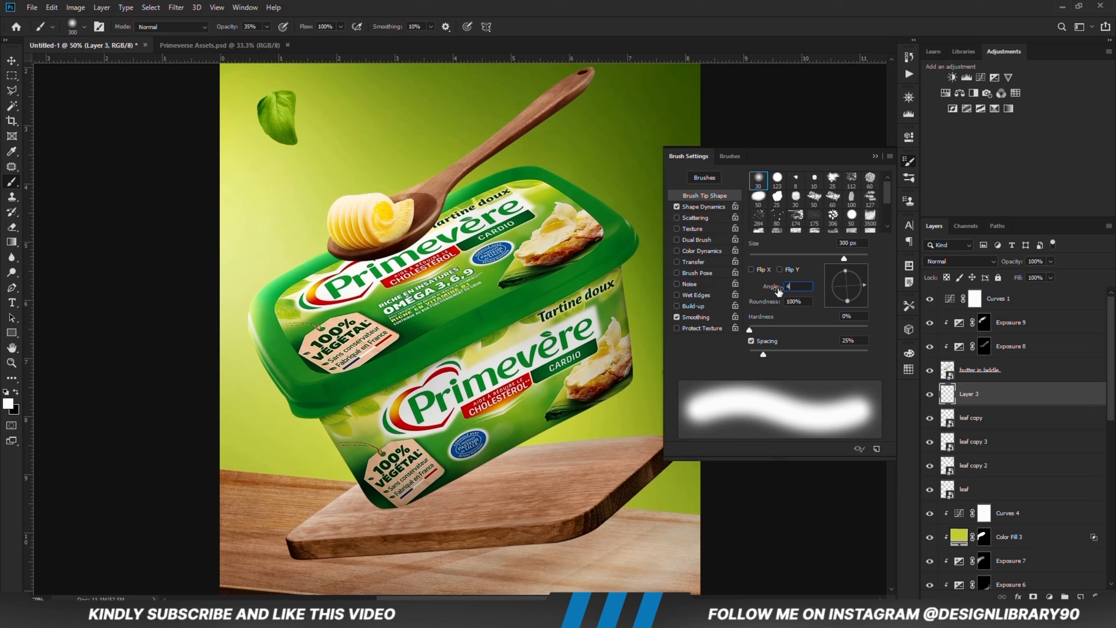
text(18)
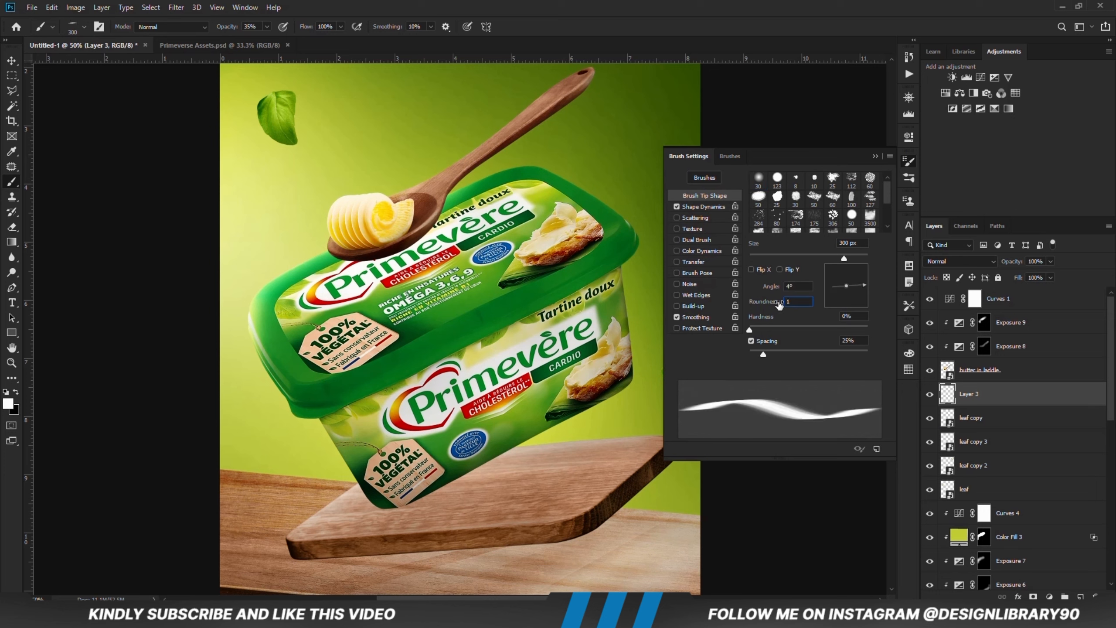
click(874, 156)
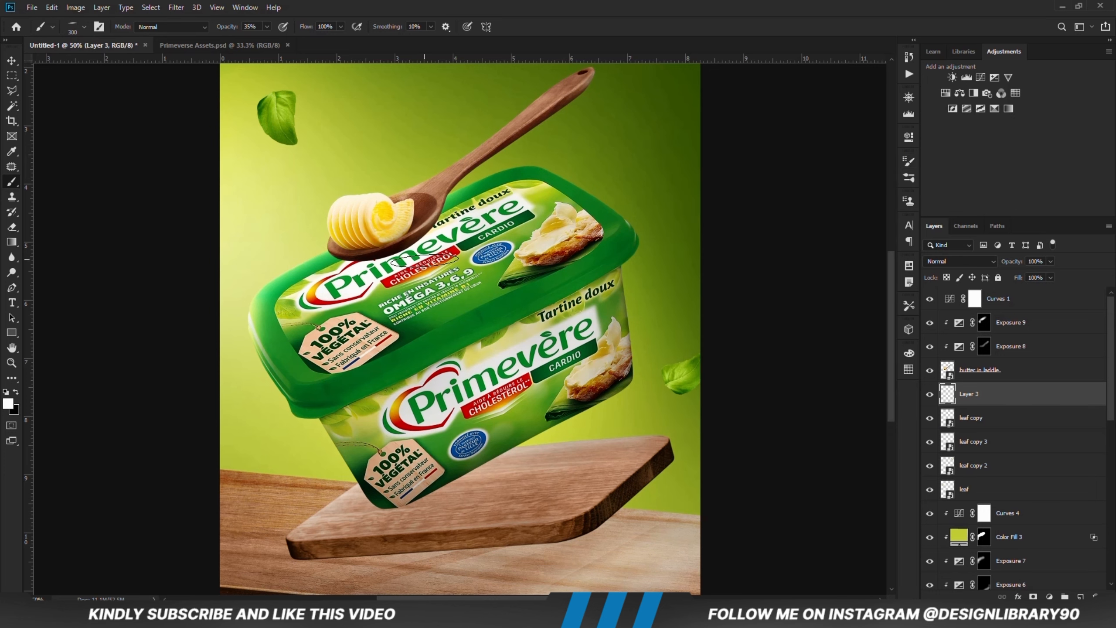
right_click(430, 260)
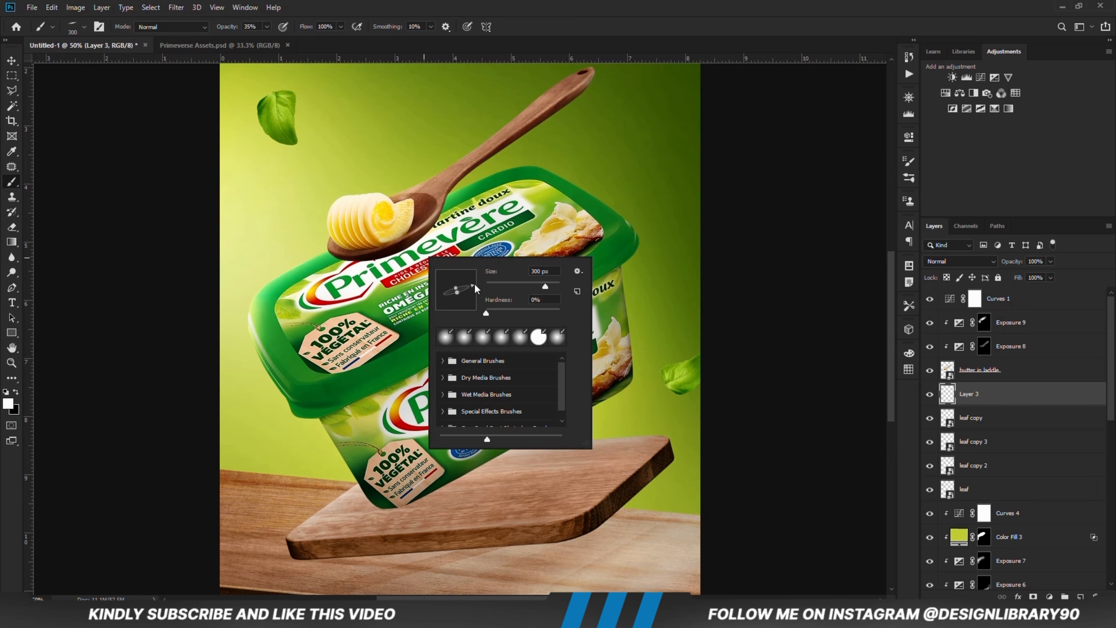
click(516, 21)
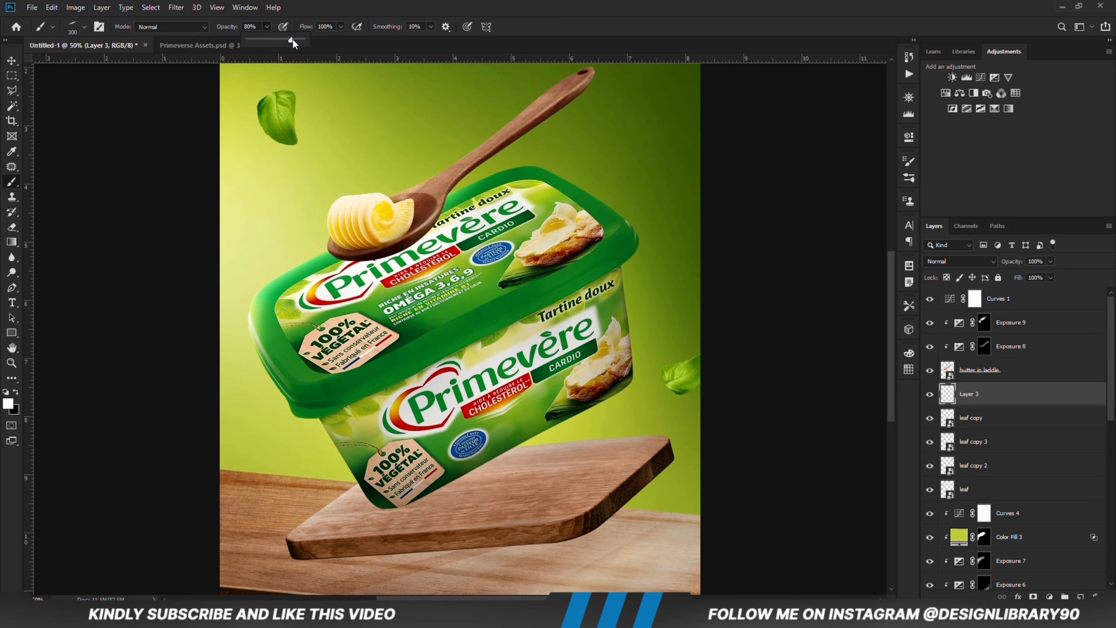
Step: Paint a black shadow beneath the spoon on another new layer above Layer 3, using the flattened 500 px brush at 84% opacity
drag(293, 39, 295, 39)
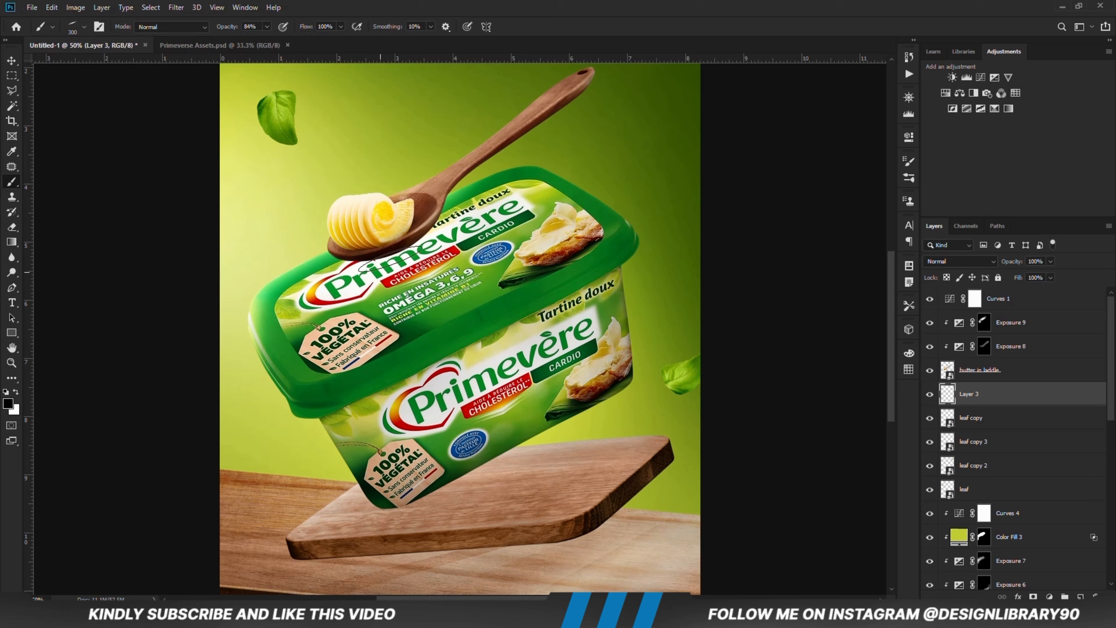
key(bracketright)
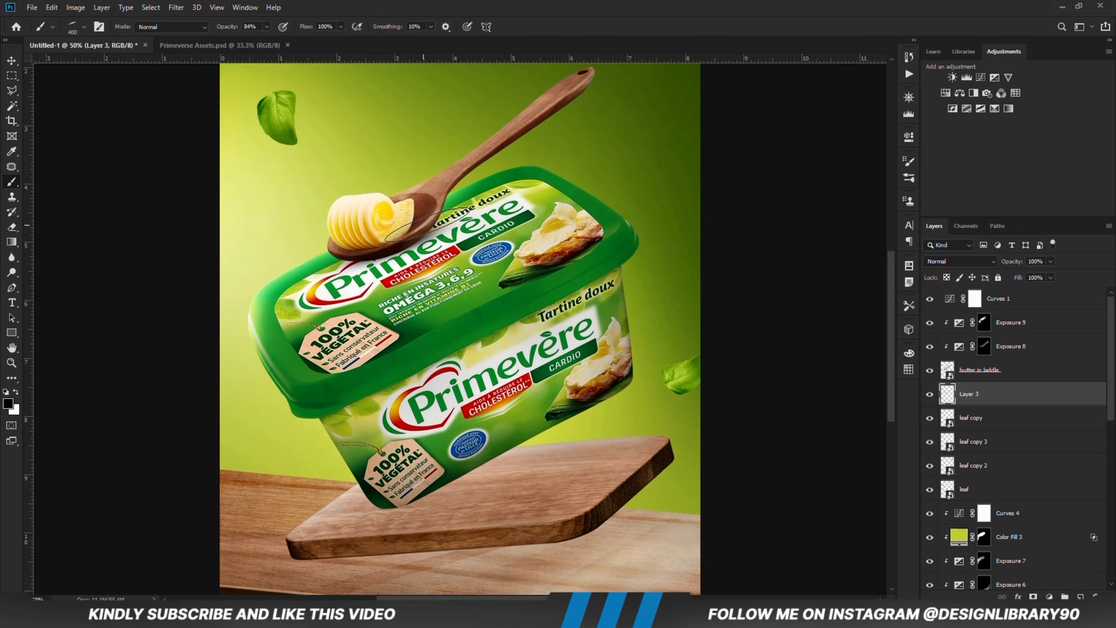
click(1079, 595)
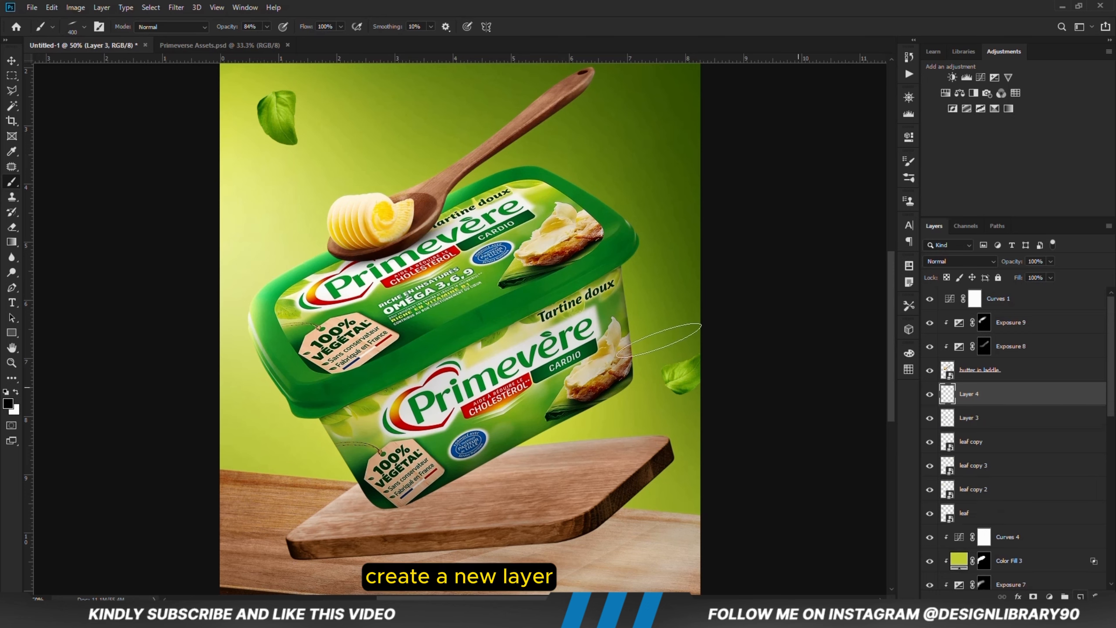
key(bracketright)
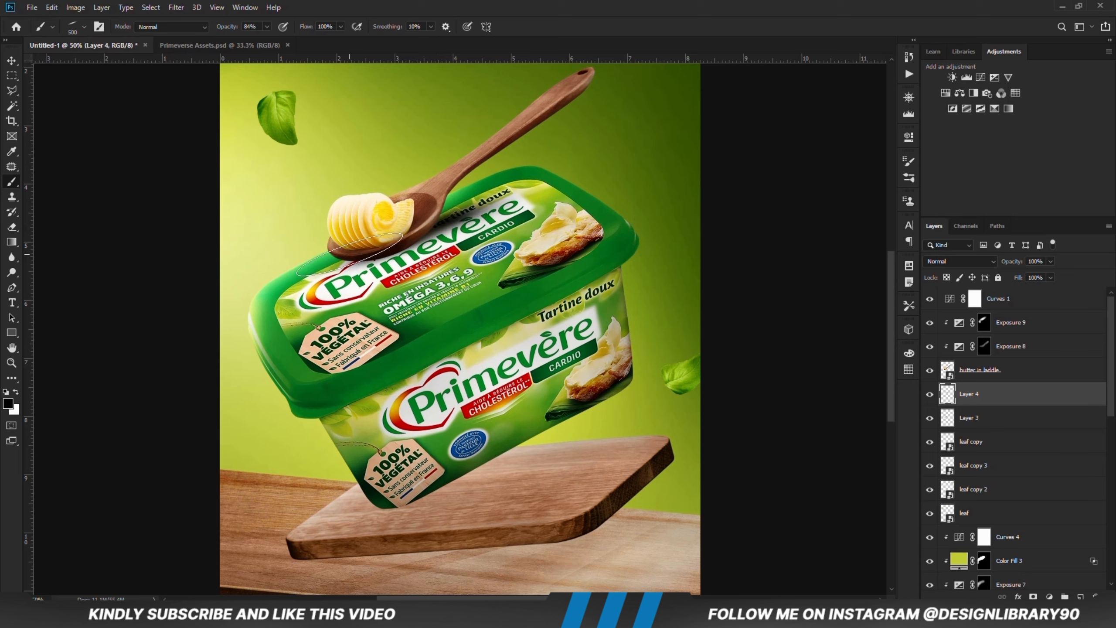
key(v)
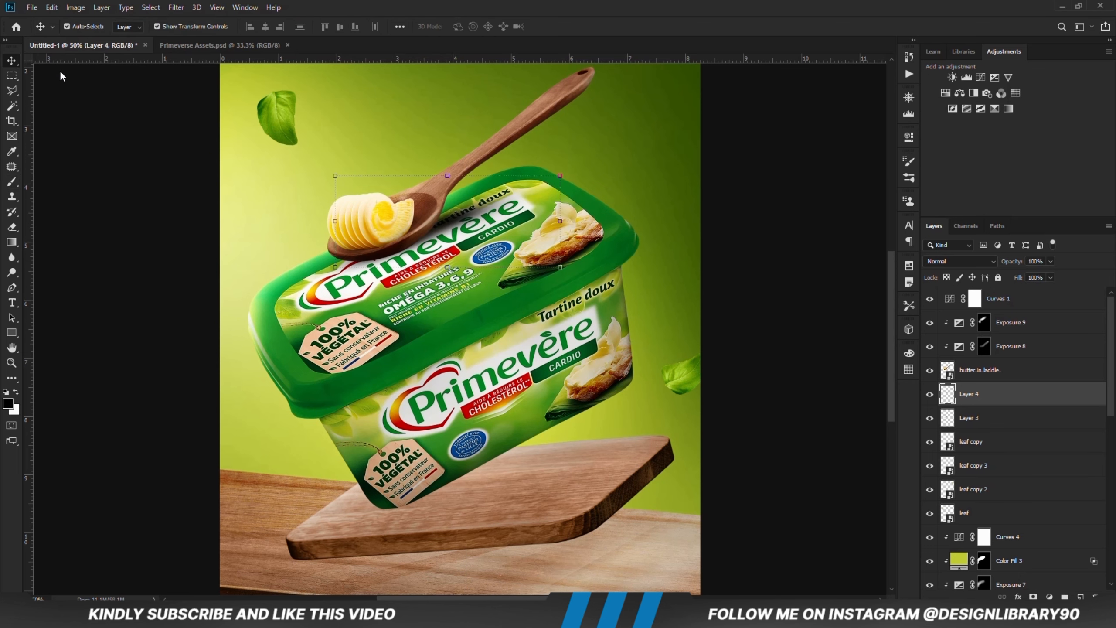
Step: Scale the Layer 4 shadow to about 94%, rotate it about 2.5° counterclockwise, and reduce the layer's opacity to 90%
key(ctrl+t)
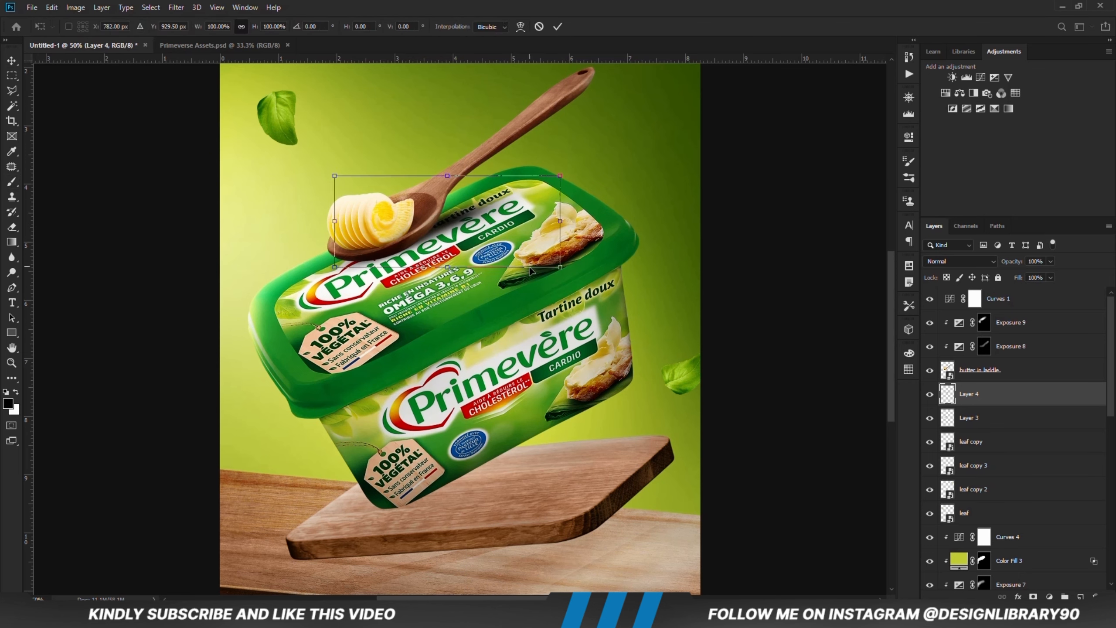
drag(530, 266, 562, 249)
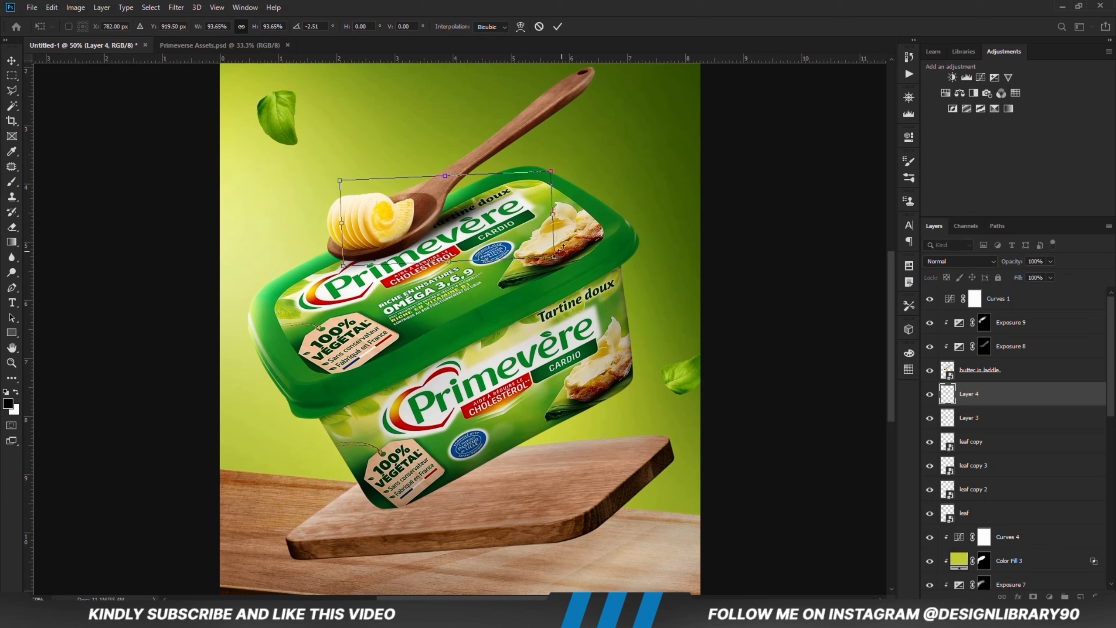
key(Return)
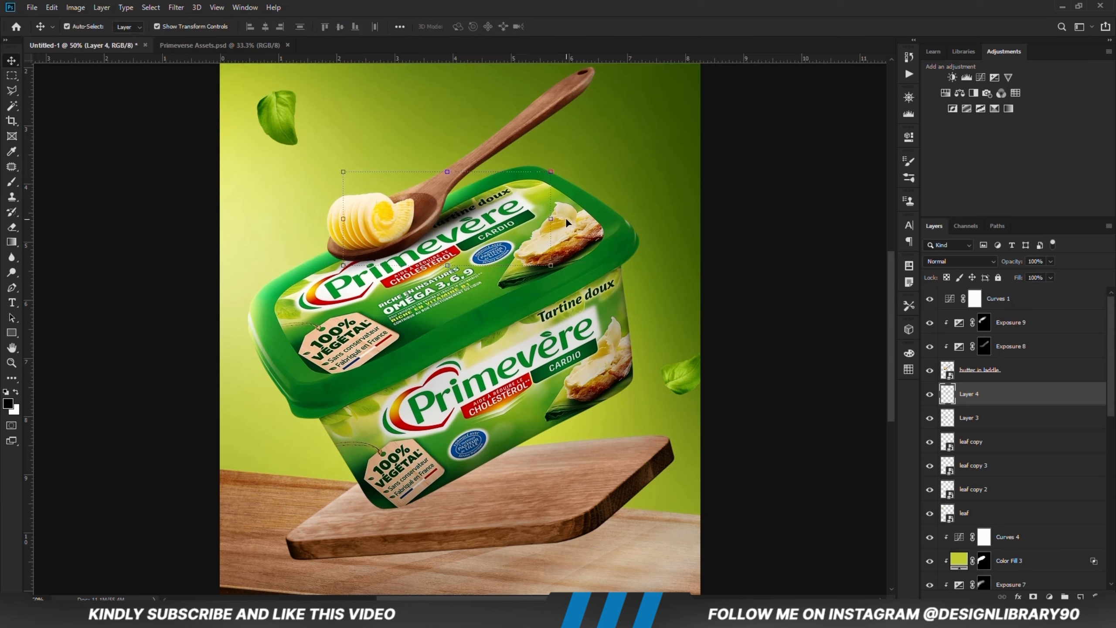
drag(1052, 271, 1046, 274)
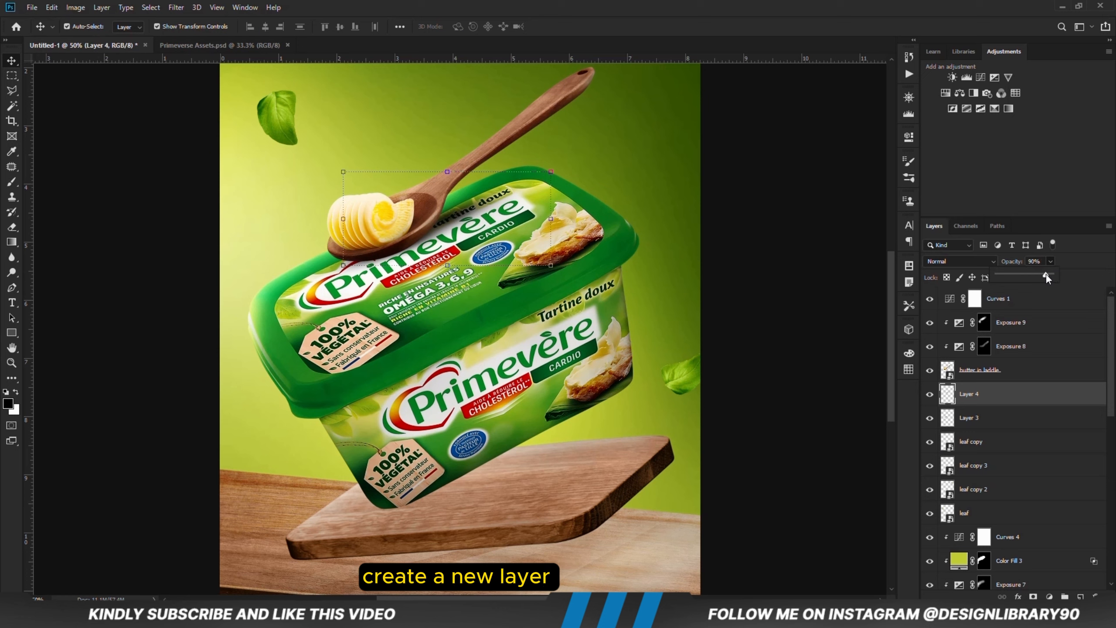
Step: Paint a smaller black shadow under the spoon's bowl on a new layer with a 250 px brush, and set the layer's opacity to 88%
key(ctrl+alt+shift+n)
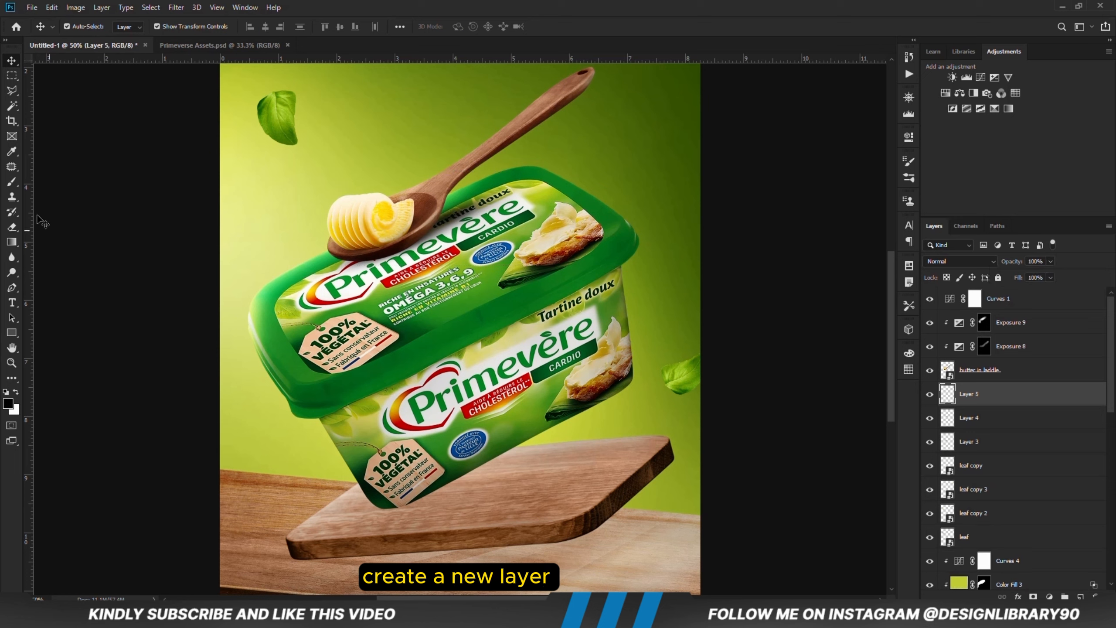
right_click(11, 182)
click(49, 182)
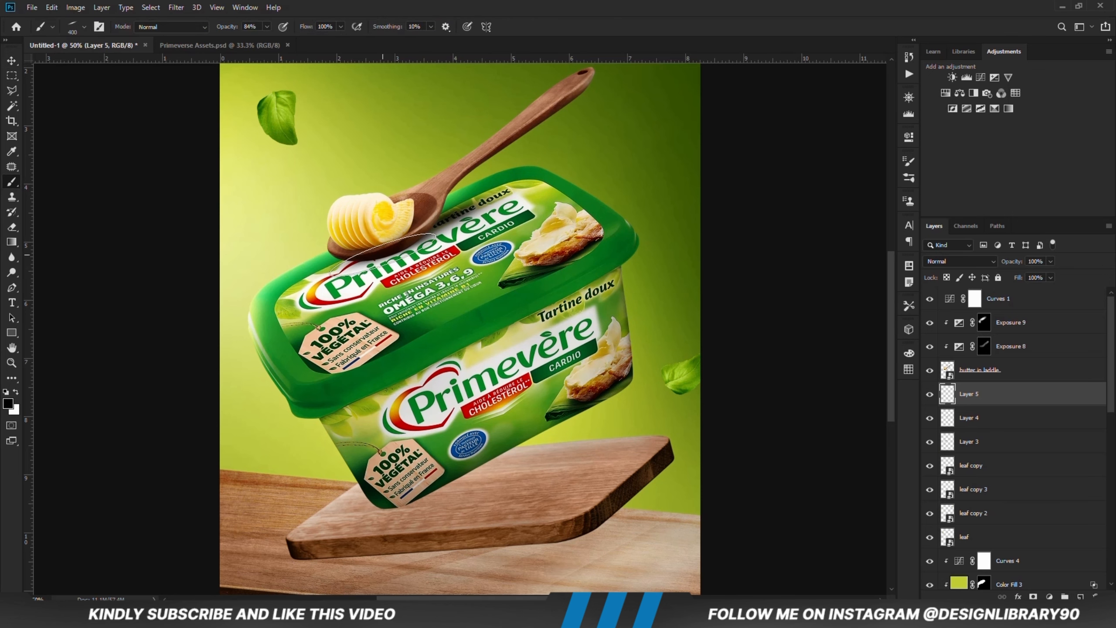
key(bracketleft)
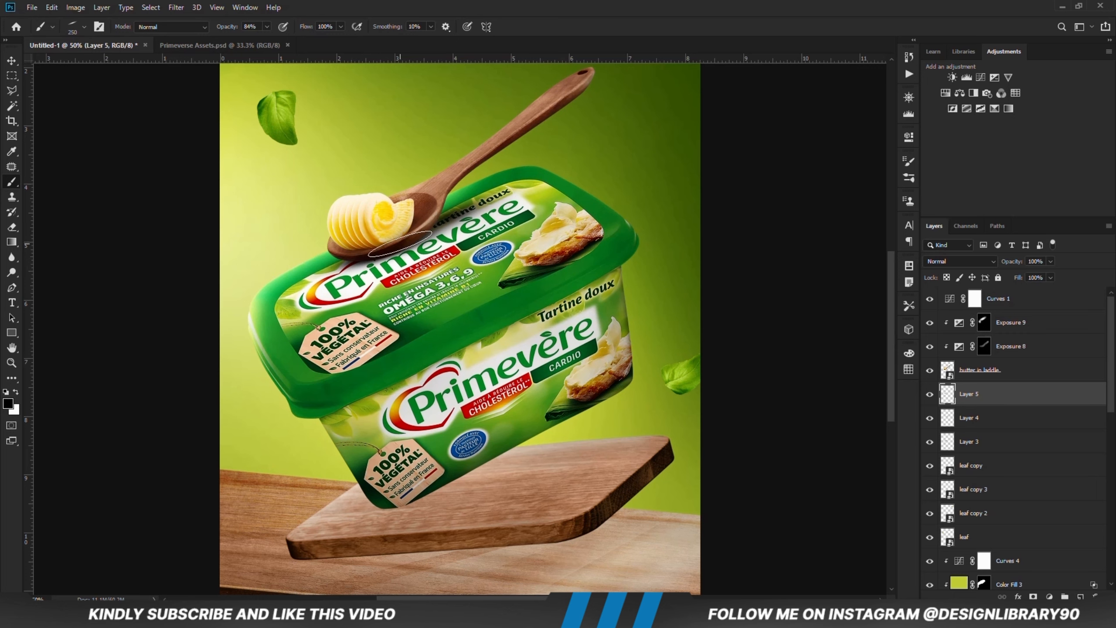
click(1051, 277)
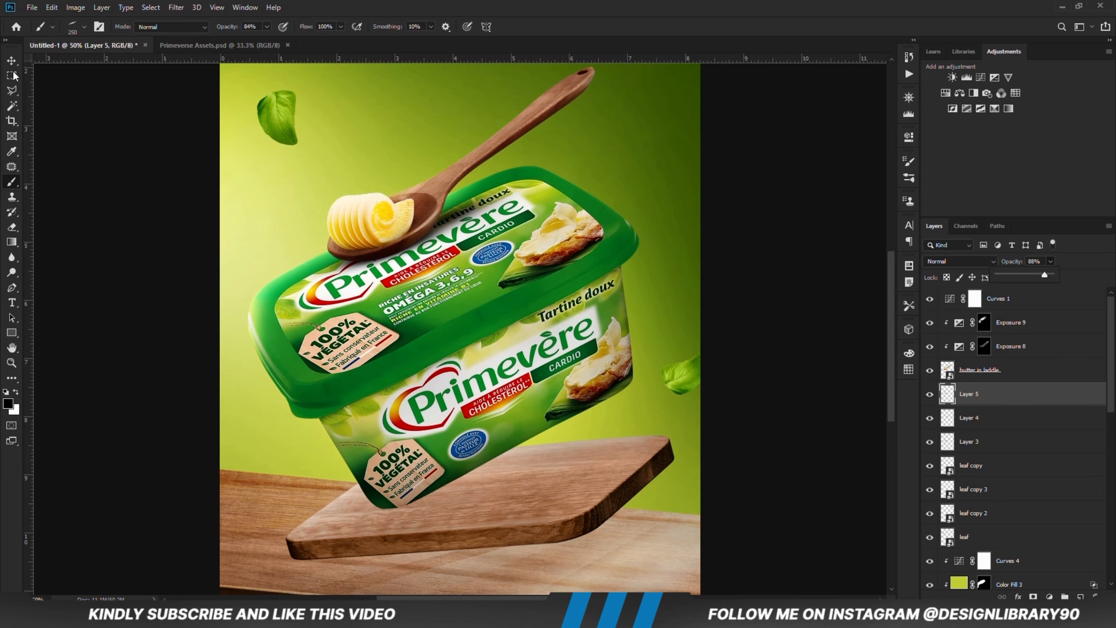
key(v)
click(128, 298)
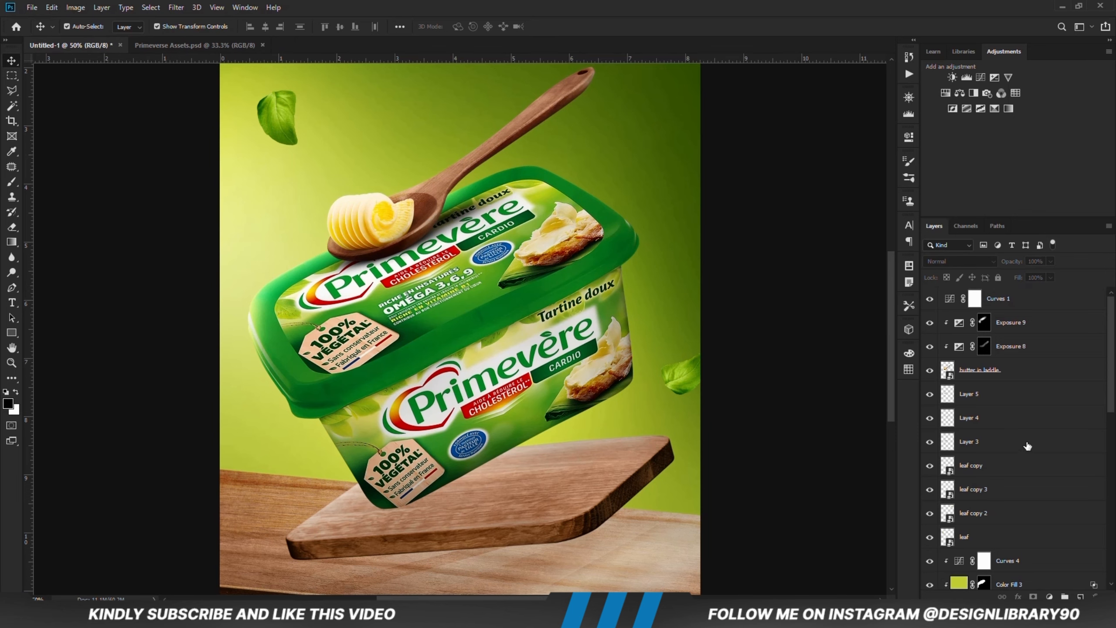
Step: Add a new layer above Curves 3 and outline a wedge-shaped shadow area on the wooden board beneath the tub with the Polygonal Lasso
scroll(1027, 446, down, 12)
click(1026, 418)
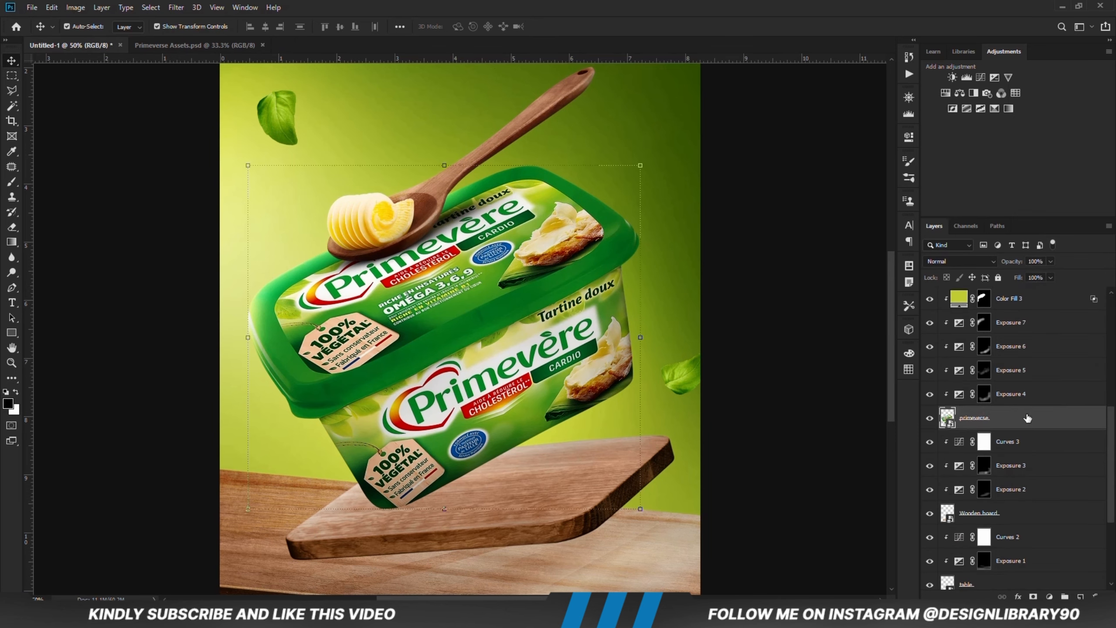
click(1027, 443)
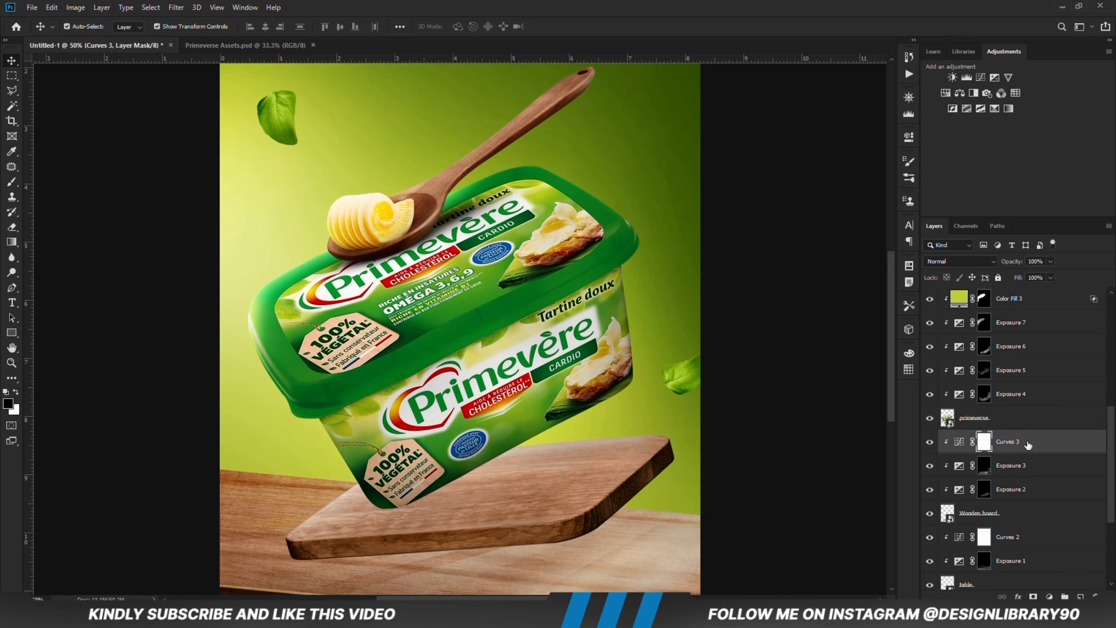
click(1080, 596)
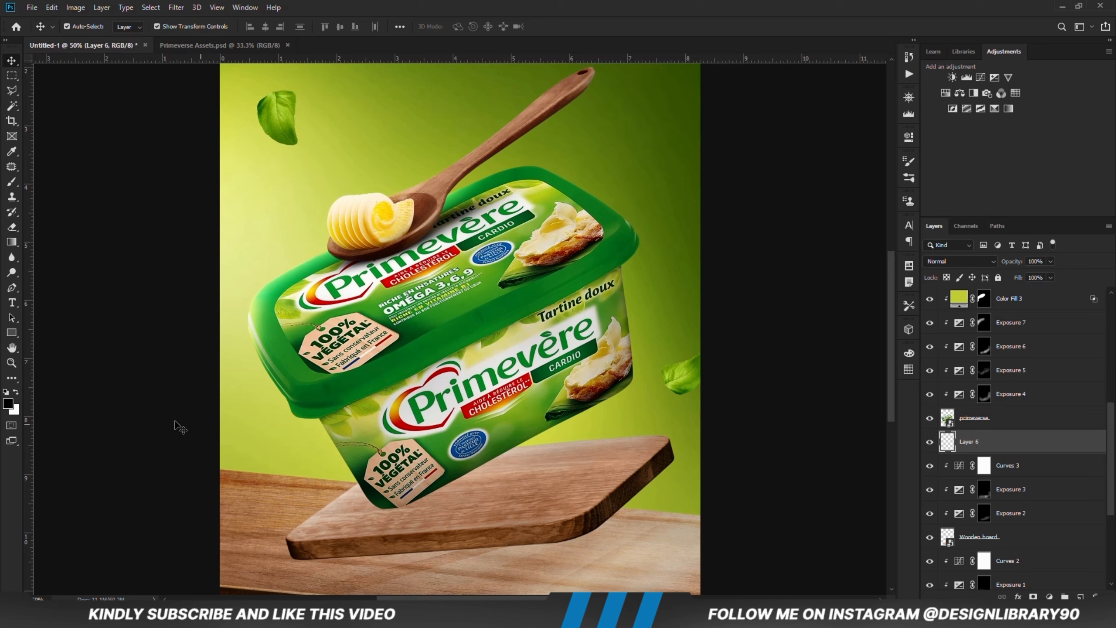
right_click(14, 96)
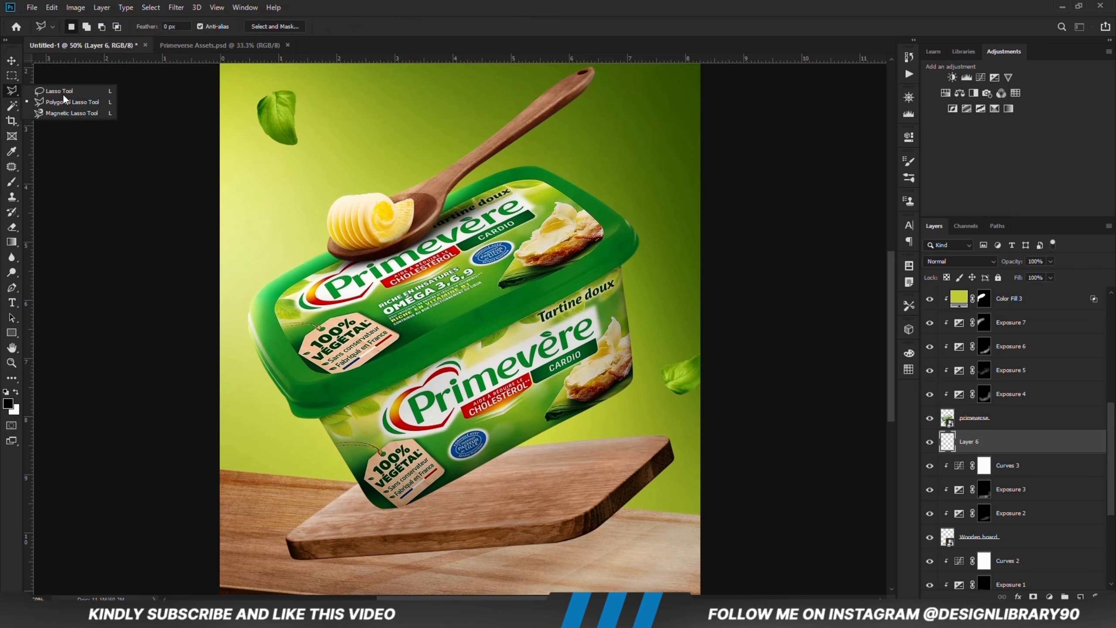
click(66, 102)
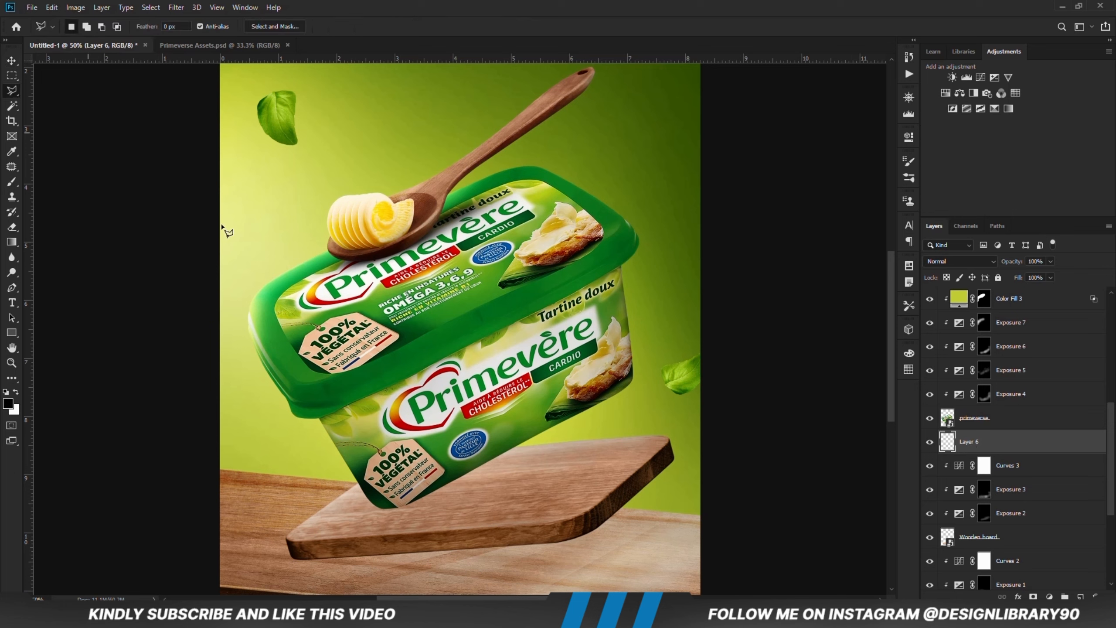
click(602, 483)
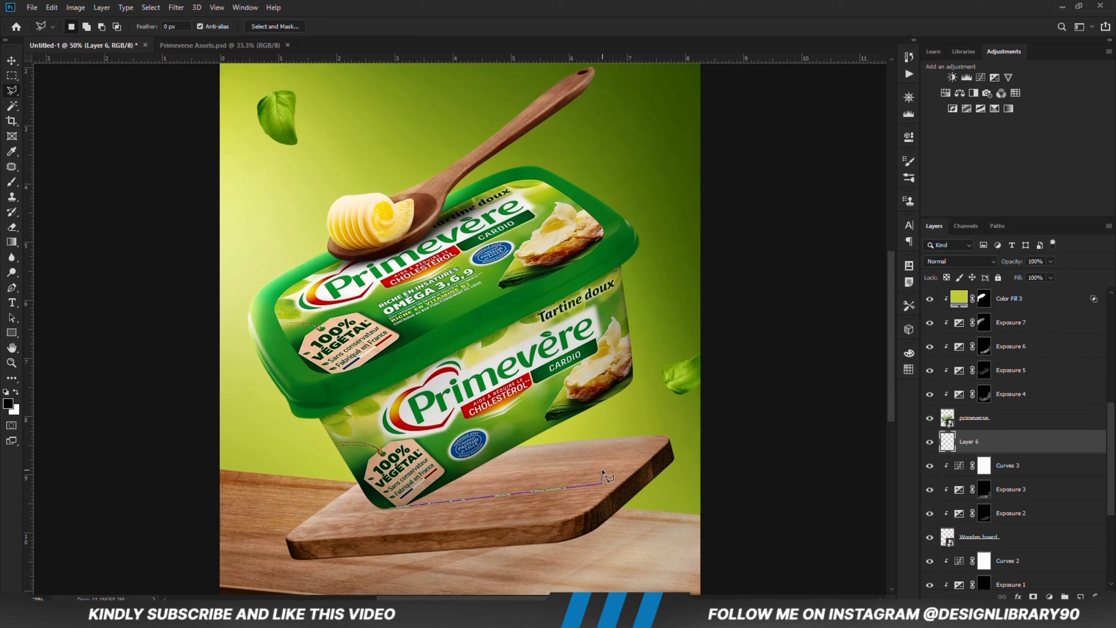
click(580, 463)
click(389, 508)
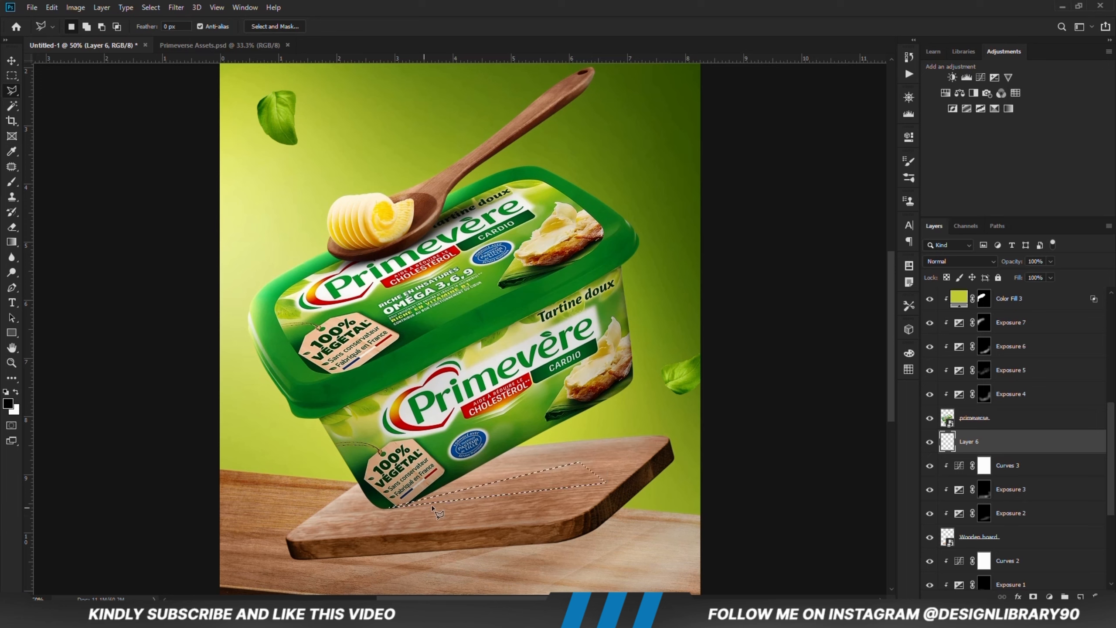
Step: Fill the wedge selection with the black foreground color at 100% opacity in Normal mode and deselect it
right_click(516, 490)
click(535, 418)
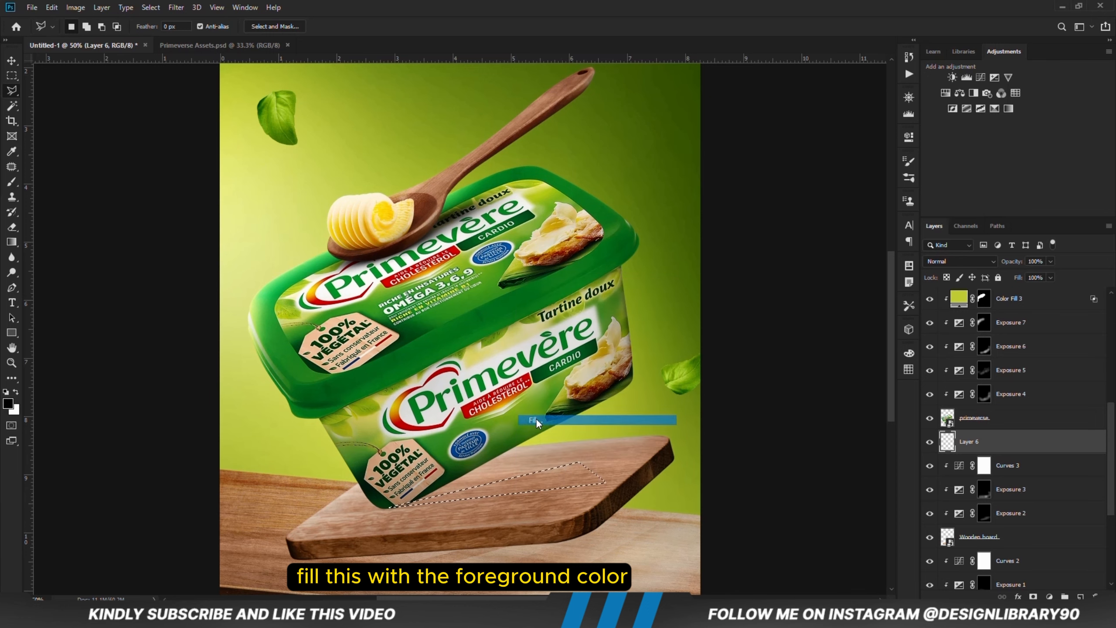
click(393, 169)
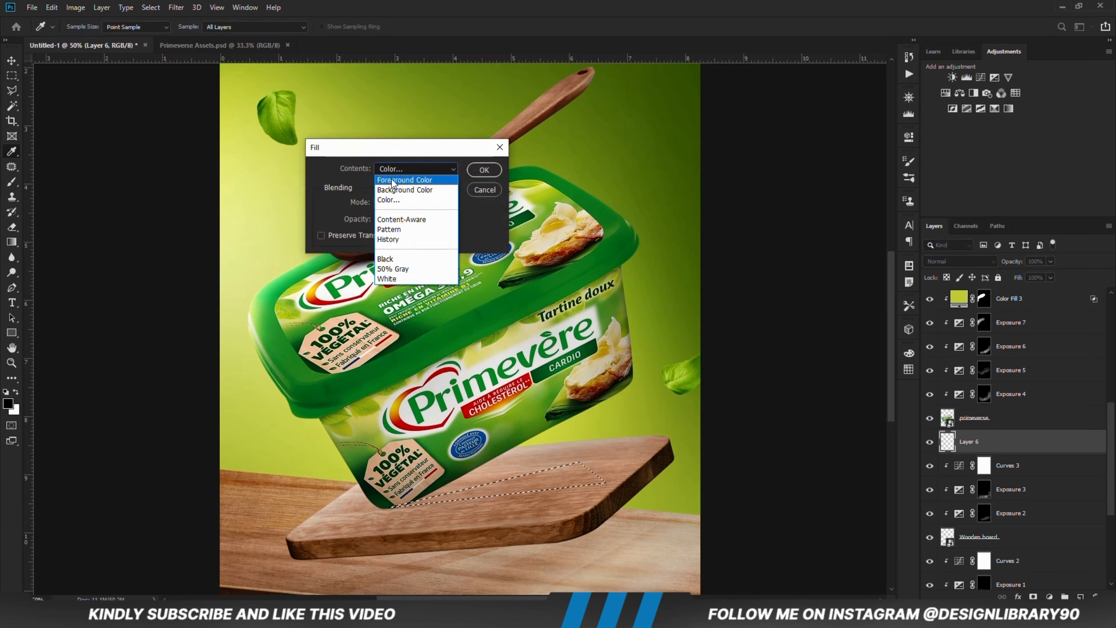
click(393, 180)
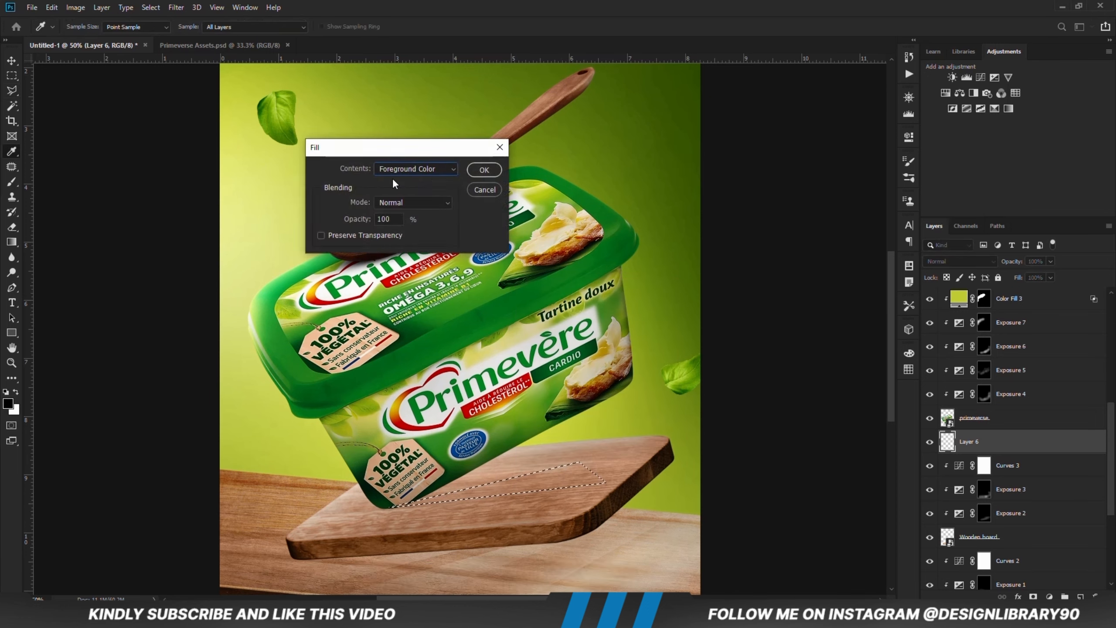
click(484, 170)
key(l)
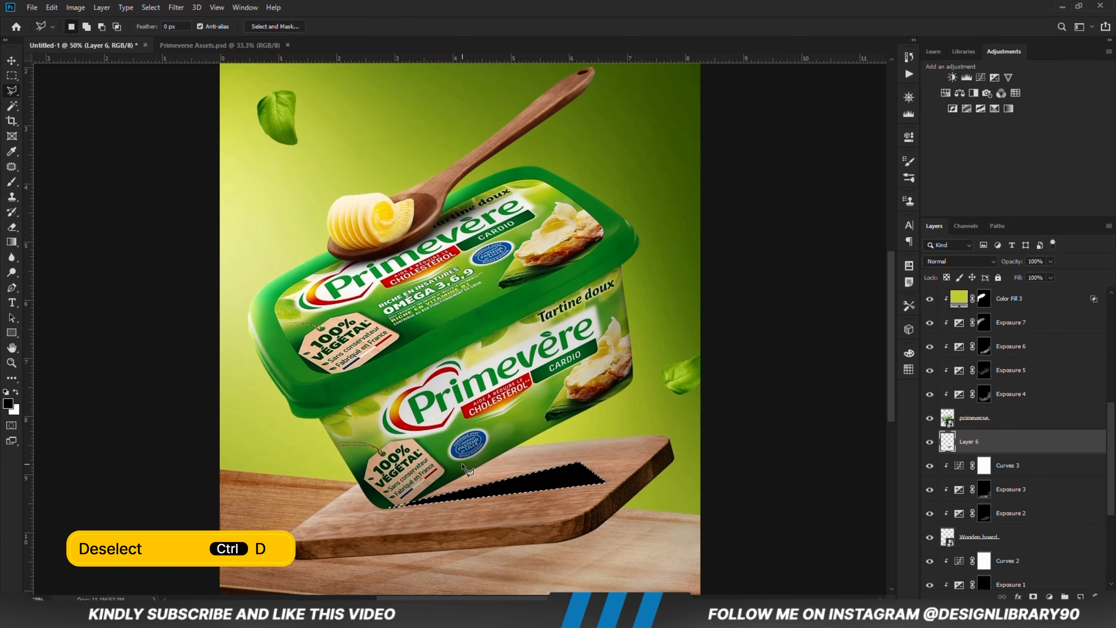
key(ctrl+d)
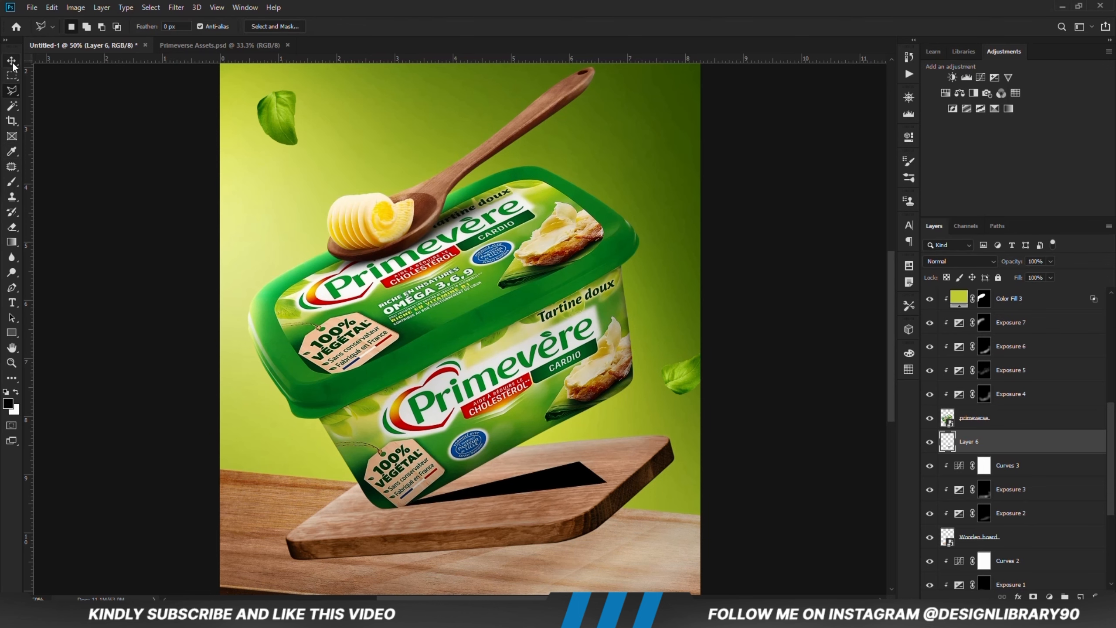
Step: Nudge the black wedge on Layer 6 slightly down and to the left with the Move tool
click(12, 62)
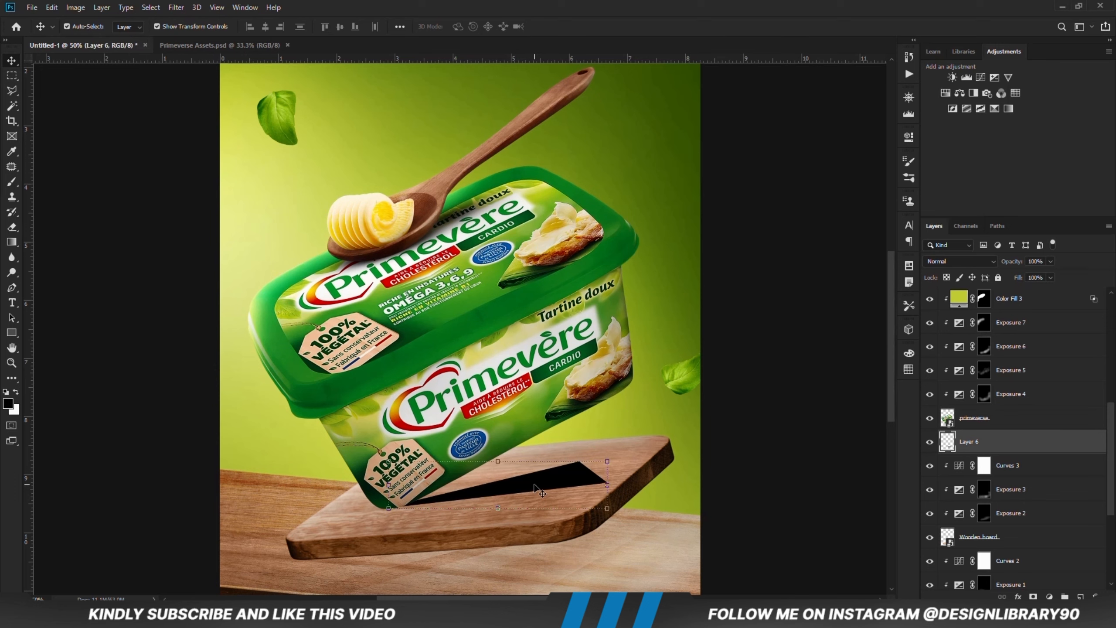
key(Down)
key(Down)
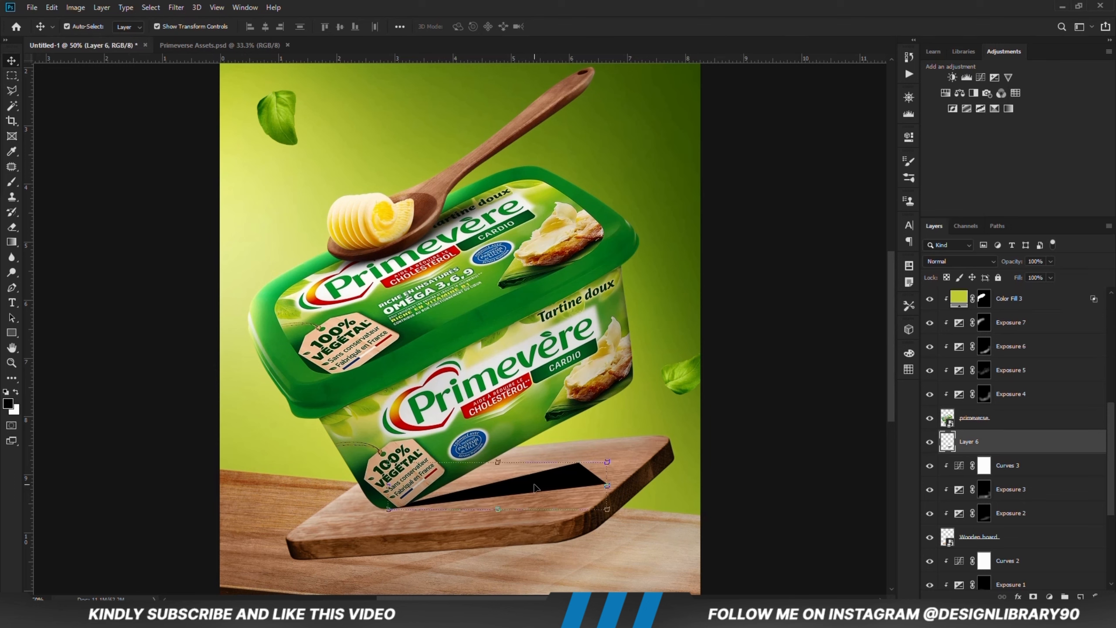
key(Left)
Step: Convert Layer 6 to a smart object and apply a Gaussian Blur with a 10-pixel radius
right_click(970, 449)
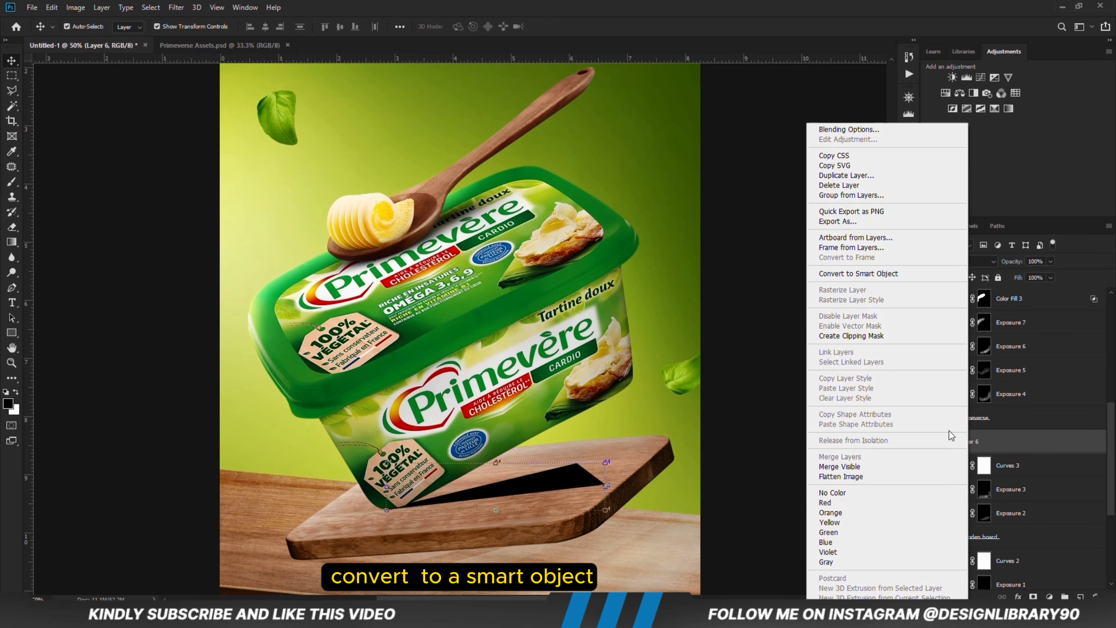
click(831, 275)
click(176, 7)
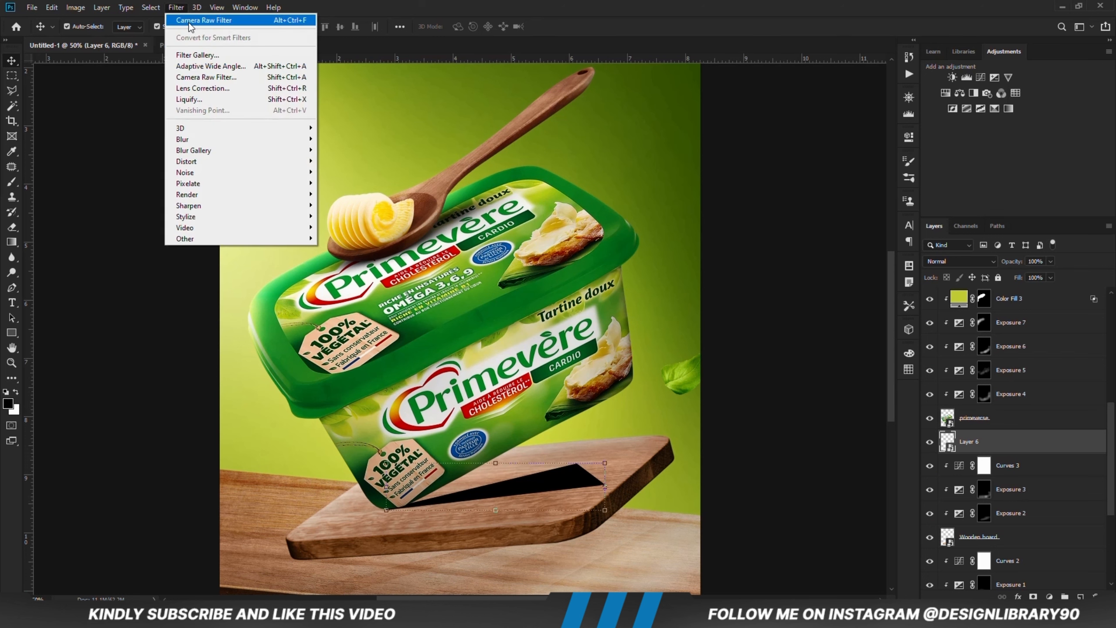
mouse_move(211, 138)
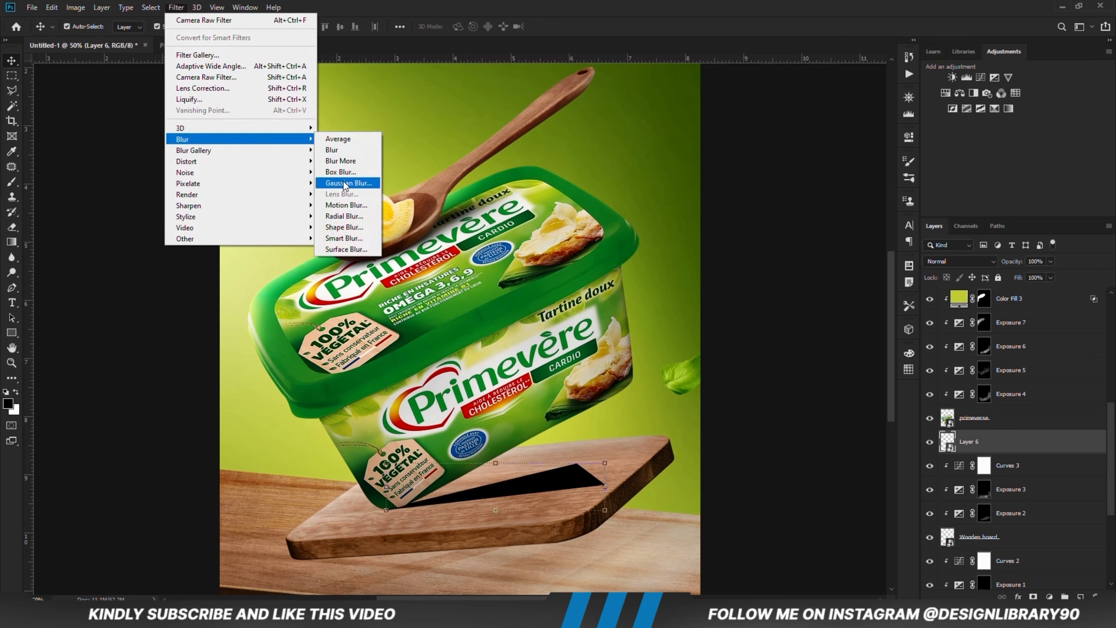
click(344, 183)
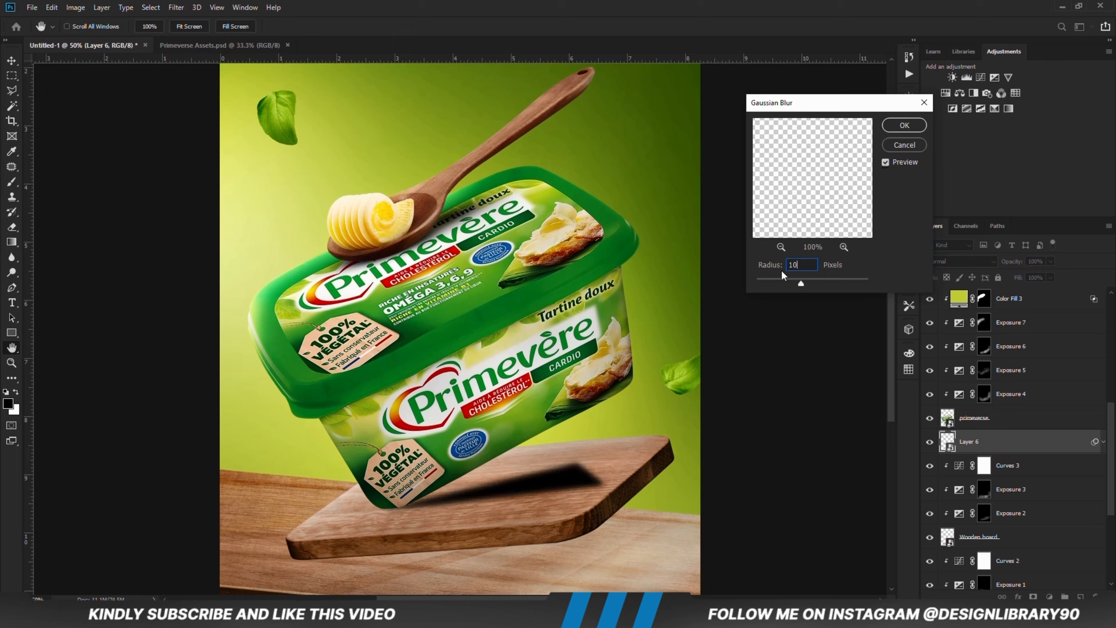
click(896, 127)
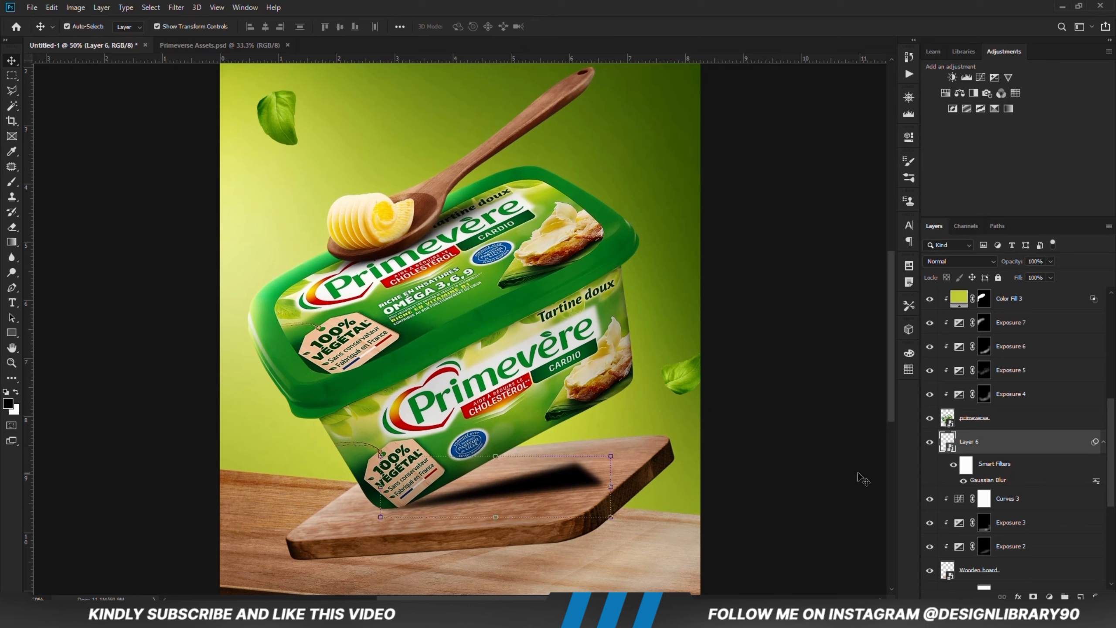
Step: Add a layer mask to Layer 6 and choose the Gradient tool, checking that it uses the Foreground to Transparent preset
click(1034, 597)
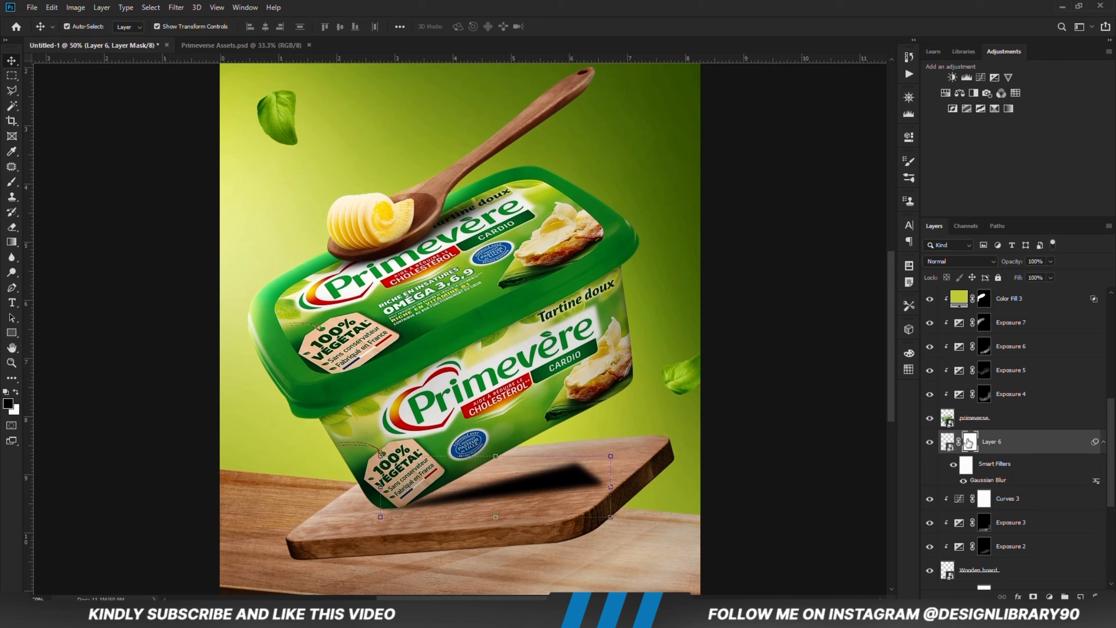
right_click(13, 244)
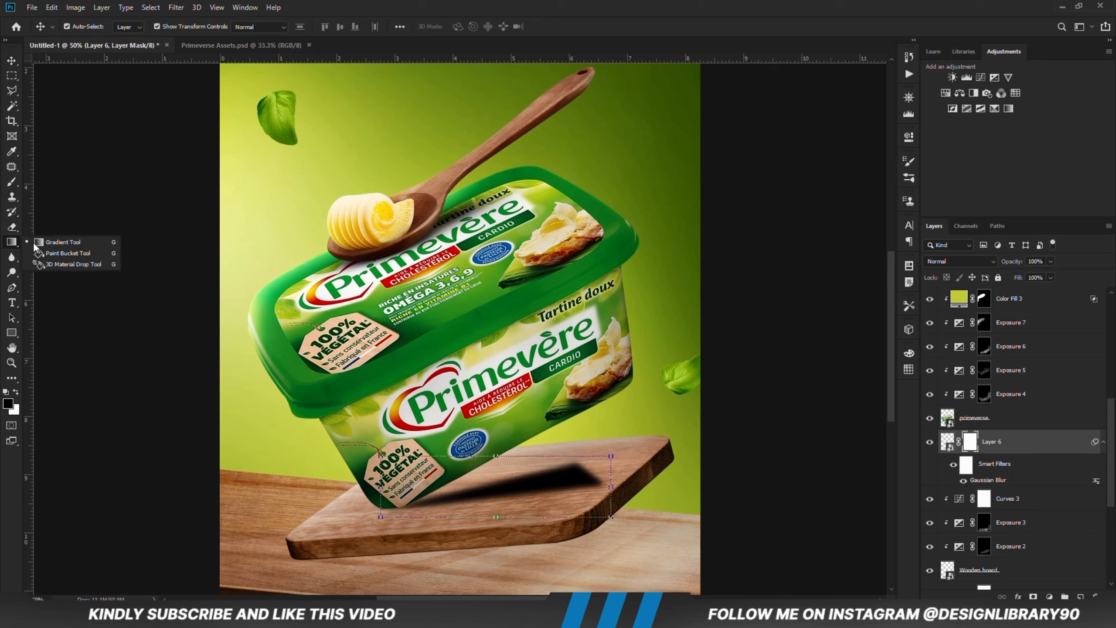
click(36, 243)
right_click(14, 243)
click(41, 243)
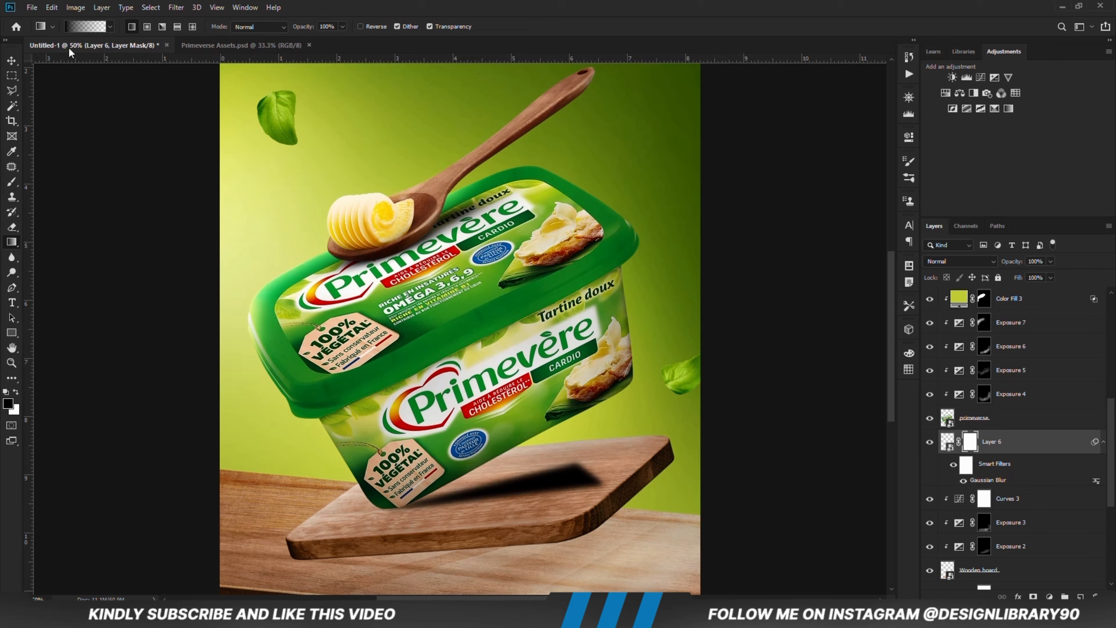
click(89, 28)
drag(549, 224, 439, 225)
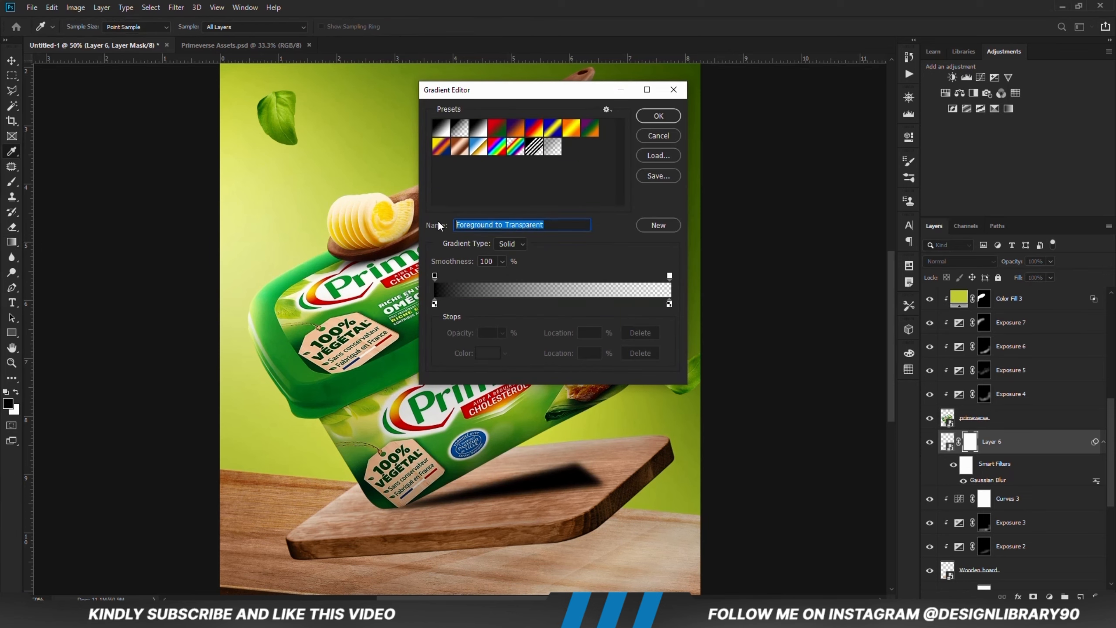
click(655, 134)
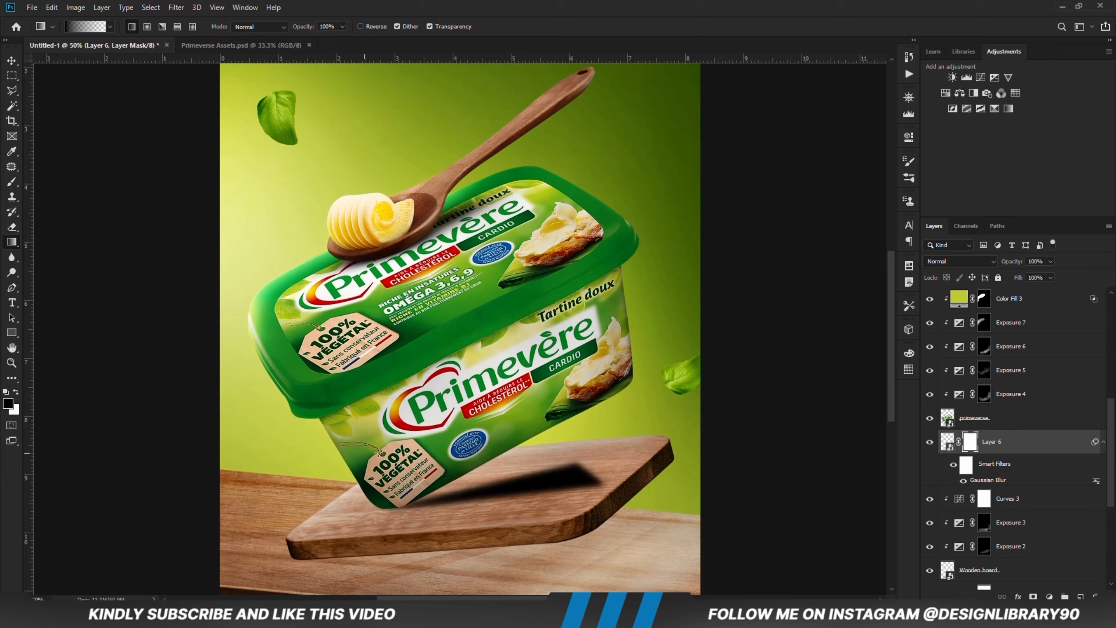
Step: Fade the right end of the tub's shadow with black-to-transparent gradients on the Layer 6 mask, undoing one that hides too much
drag(562, 485, 510, 487)
drag(618, 465, 469, 490)
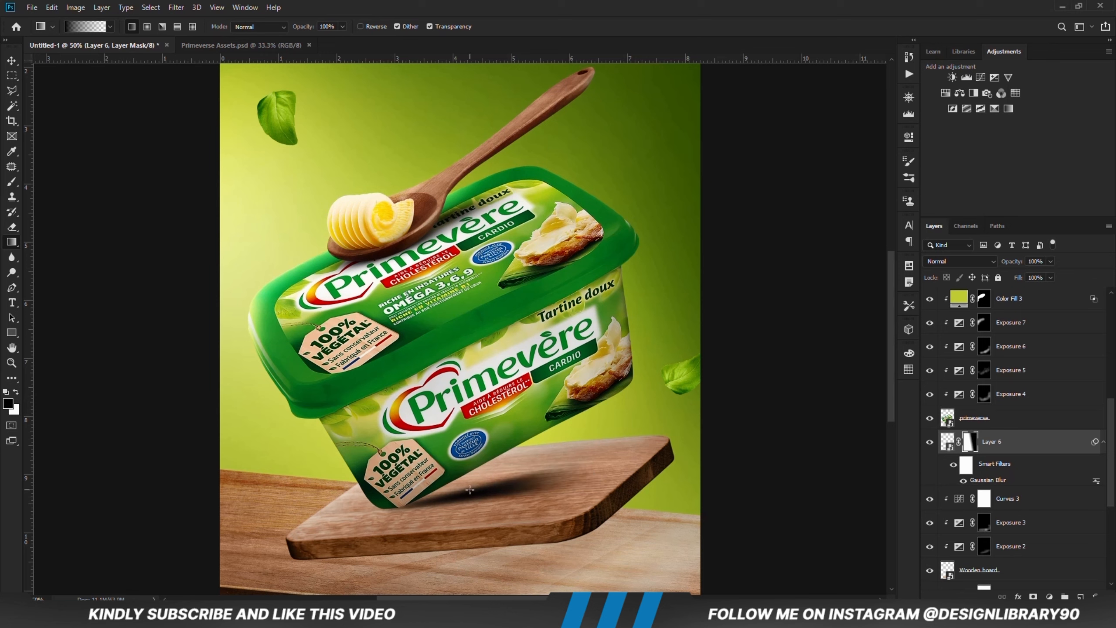
key(ctrl+z)
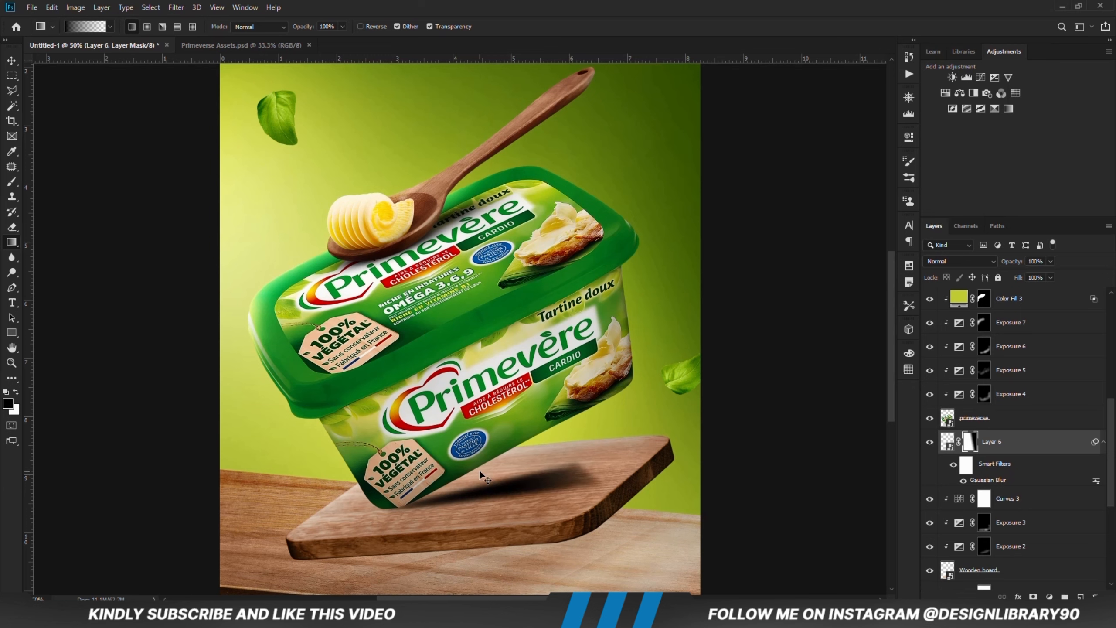
drag(665, 450, 514, 481)
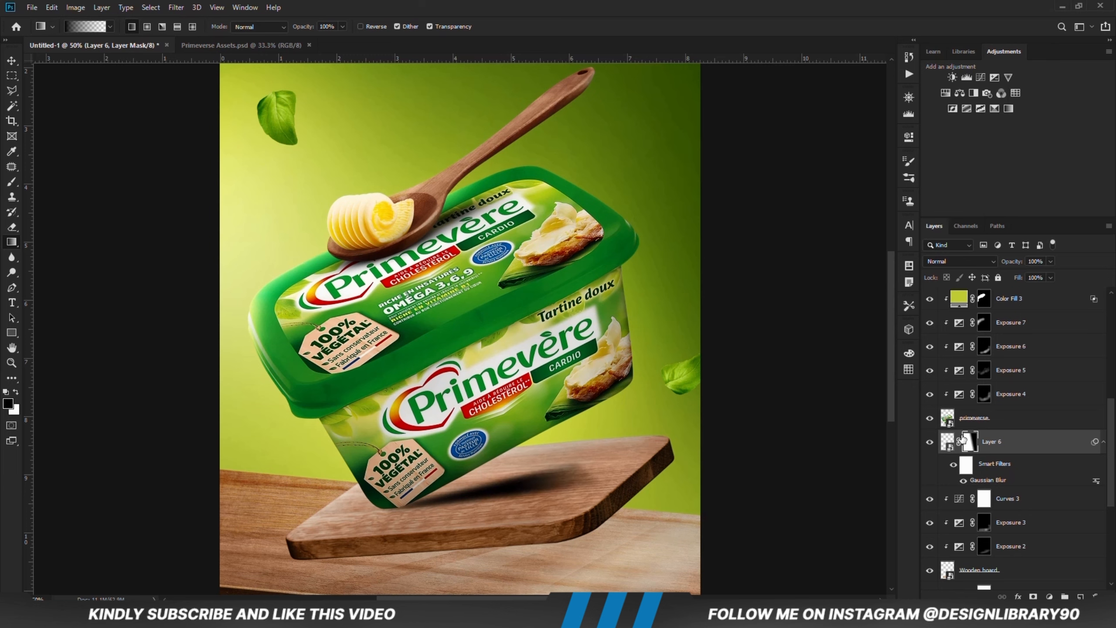
Step: Soften the shadow on the Layer 6 mask by painting across it with the black flattened brush at 4% opacity
right_click(12, 182)
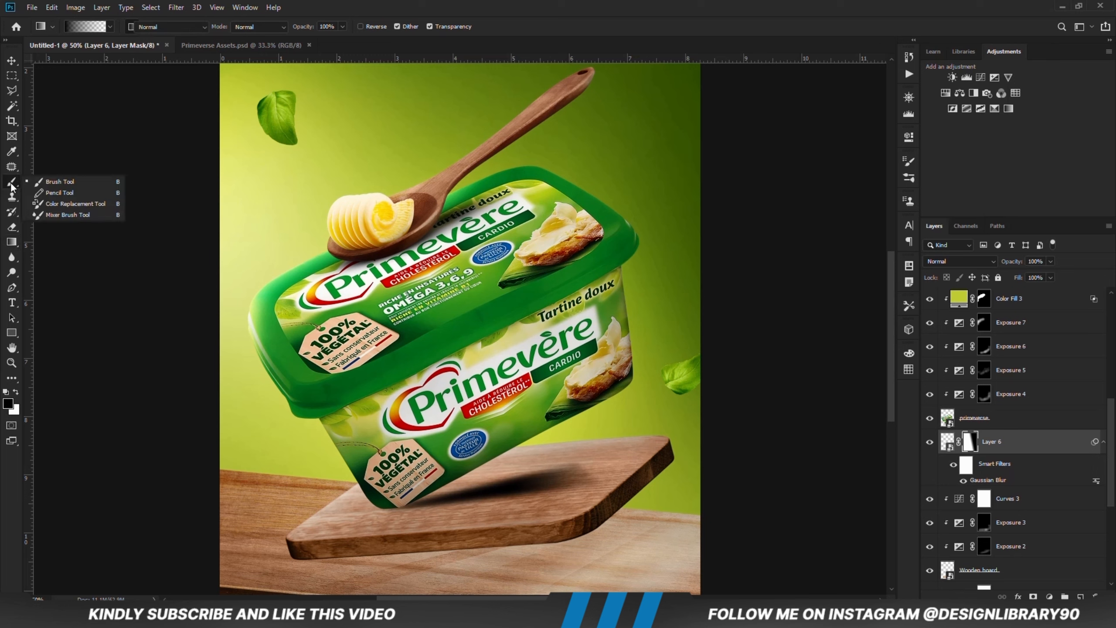
click(52, 181)
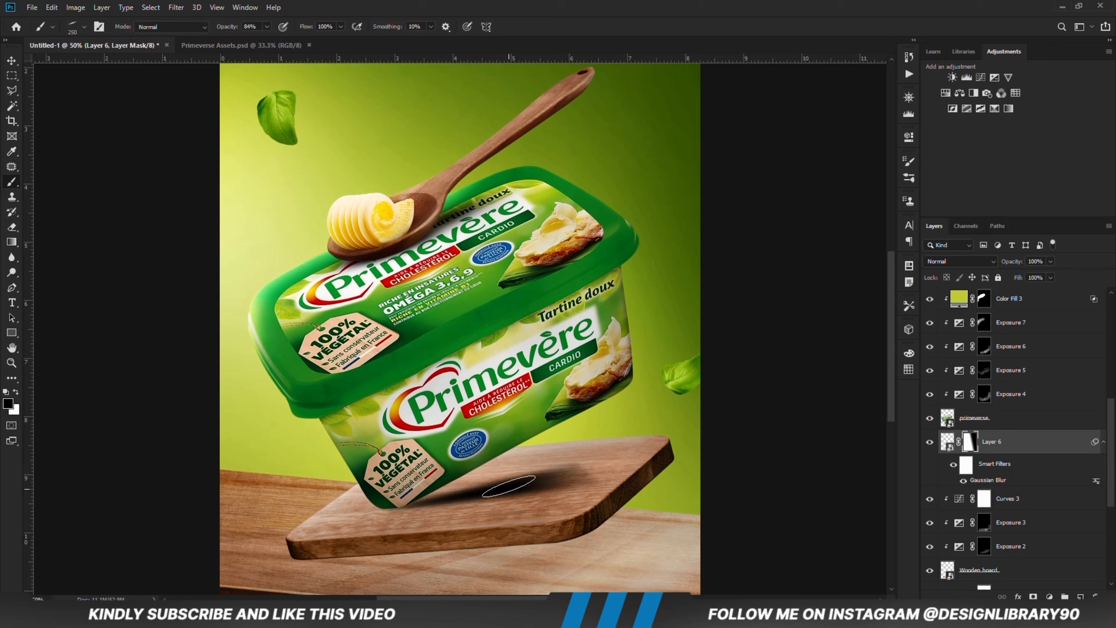
right_click(553, 459)
right_click(533, 409)
key(Escape)
drag(227, 27, 180, 27)
key(bracketleft)
drag(586, 476, 492, 493)
Step: Paint the shadow's right side on the mask with a 400 px brush at 11% opacity, and reduce Layer 6's opacity to 83%
key(bracketright)
key(bracketright)
key(bracketright)
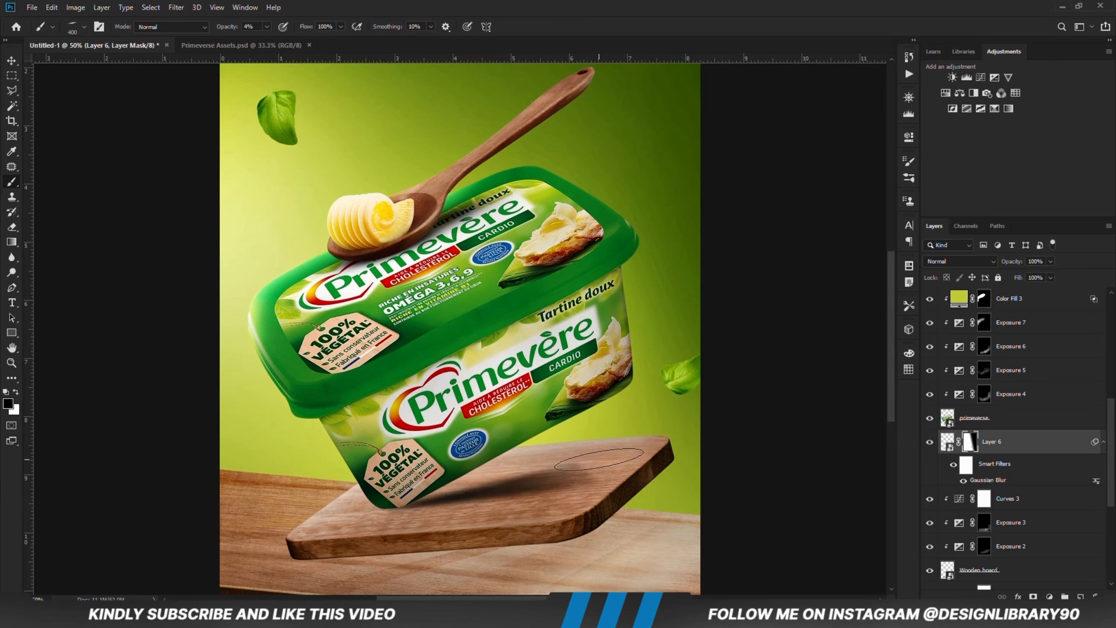
drag(227, 27, 231, 27)
drag(620, 486, 636, 450)
click(1050, 262)
drag(1053, 275, 1041, 274)
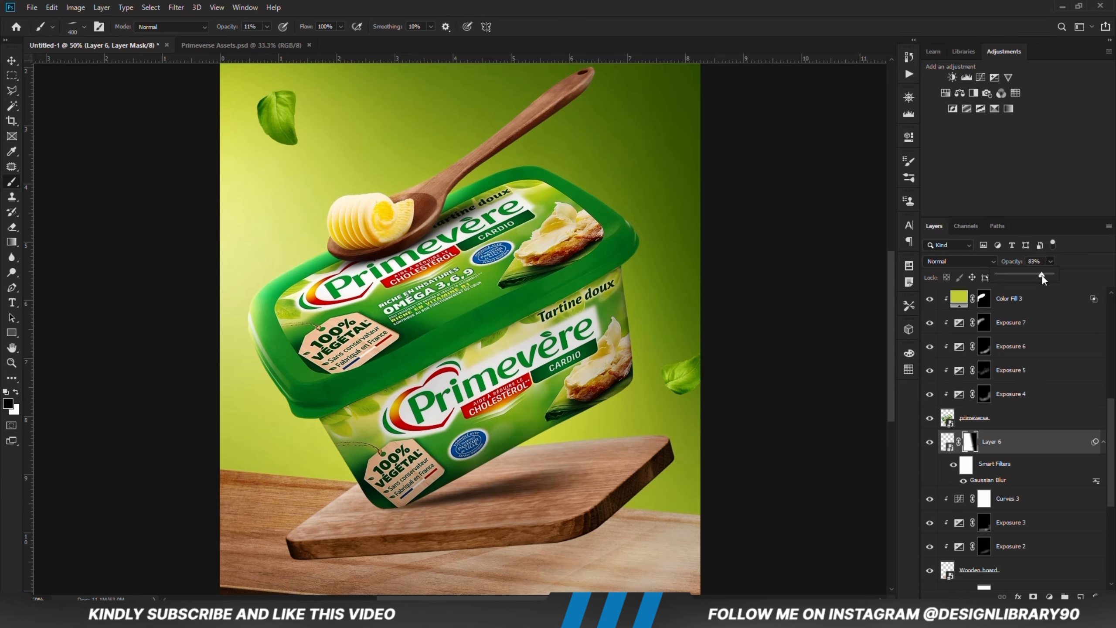
Step: Create a new layer above Curves 2, just beneath the wooden board layer, for the board's shadow on the table
key(v)
click(197, 239)
key(ctrl+minus)
key(ctrl+minus)
click(477, 427)
click(657, 424)
click(460, 485)
scroll(1048, 512, down, 2)
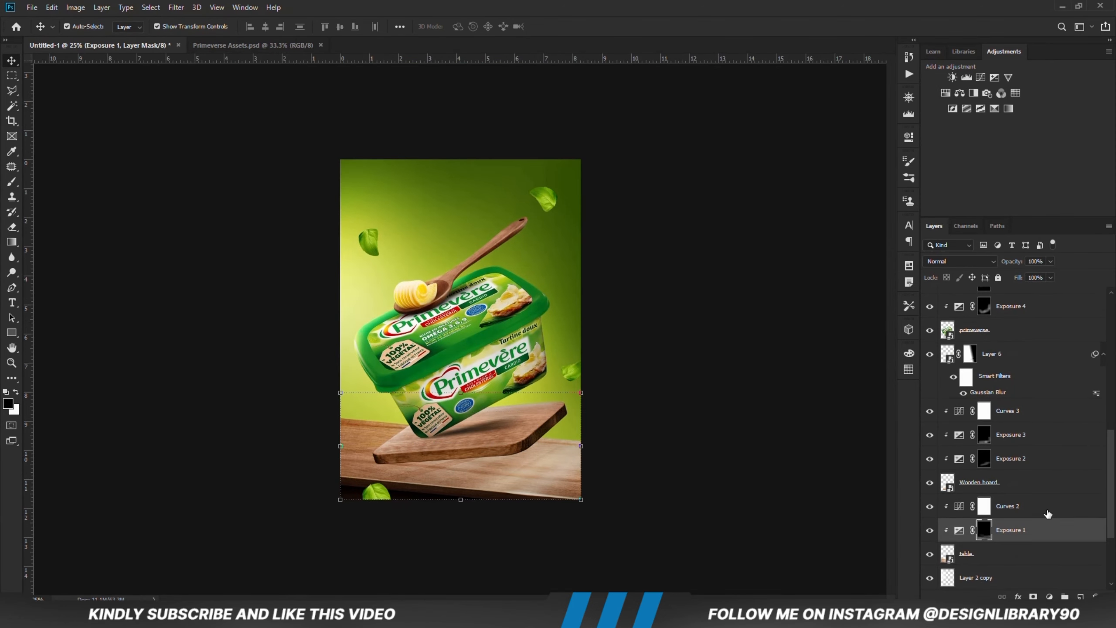
click(1044, 511)
key(ctrl+alt+shift+n)
Step: Outline a shadow area on the table from the board's lower left corner to the canvas's right edge with the Polygonal Lasso
click(12, 90)
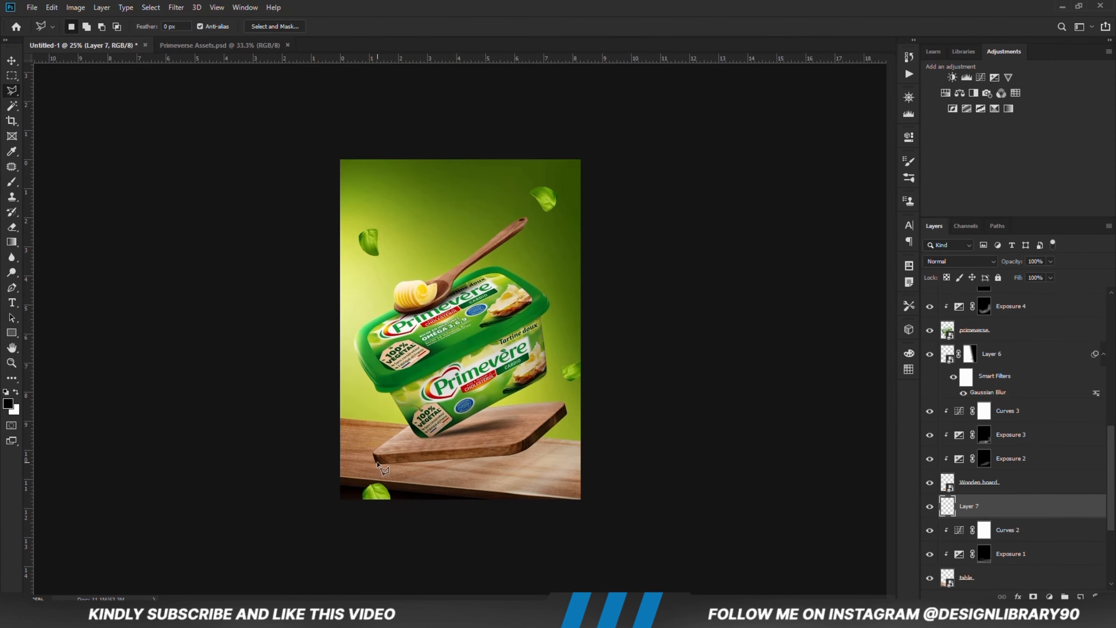
click(378, 462)
click(555, 464)
click(579, 486)
click(380, 464)
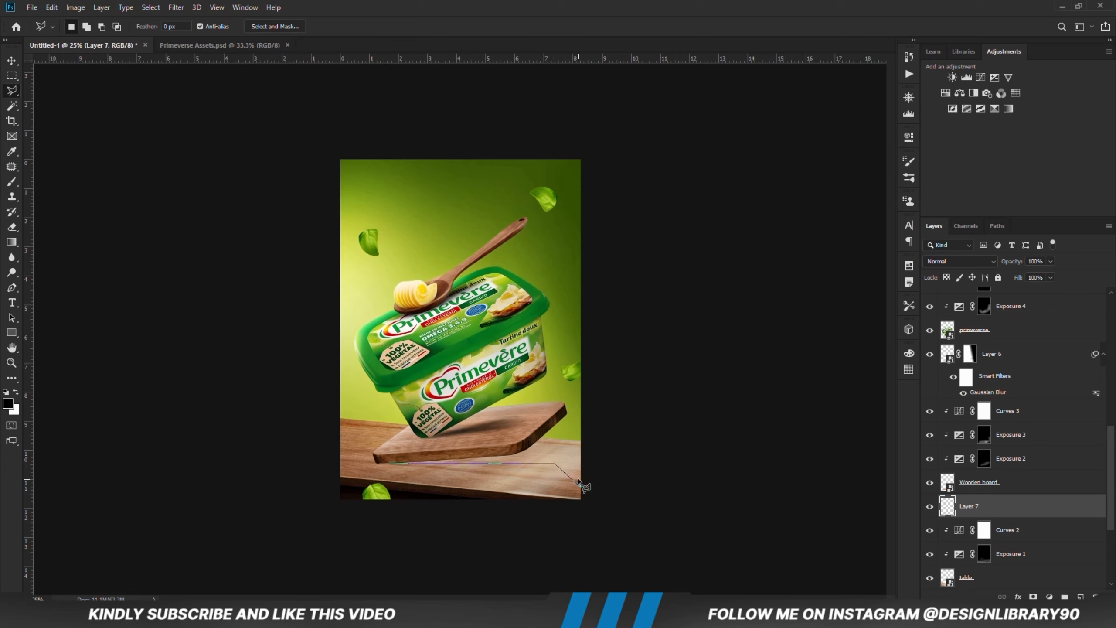